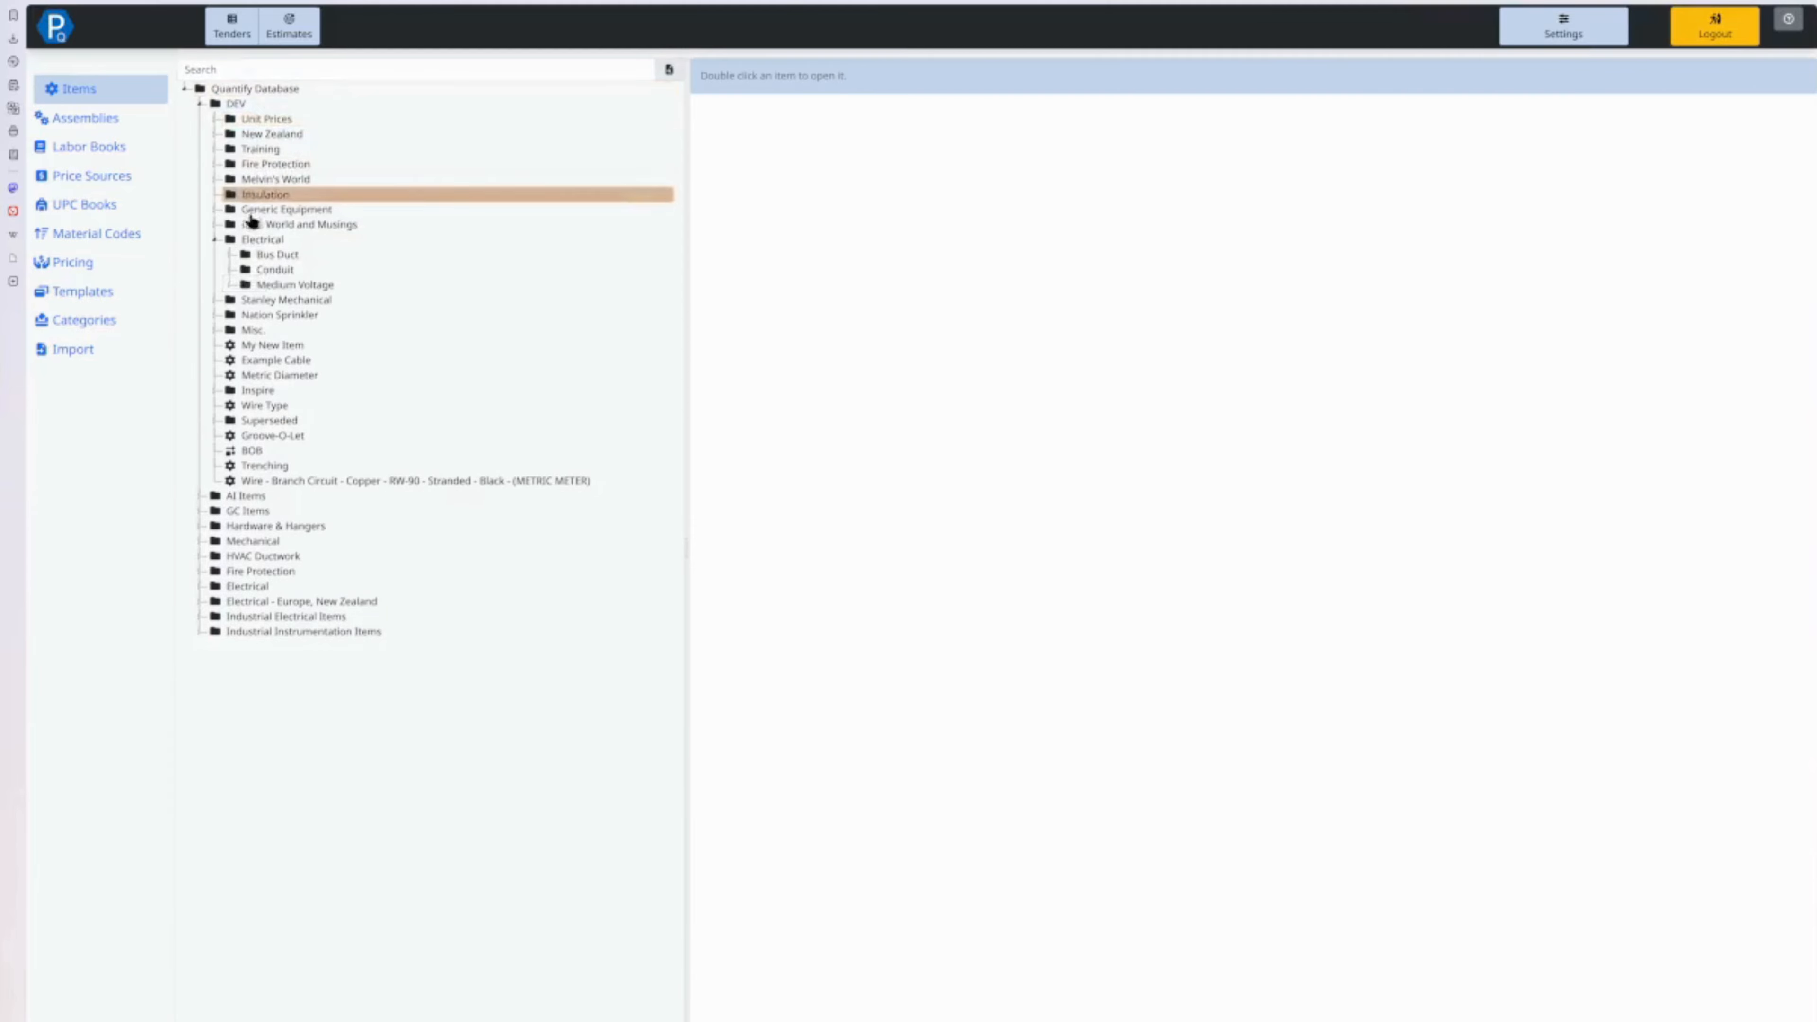
Open the Head Entrance - EMT - Aluminum item from the Fittings folder under DEV > Electrical > Conduit > EMT.
{"action": "left_click", "coordinate": [229, 271]}
{"action": "left_click", "coordinate": [245, 284]}
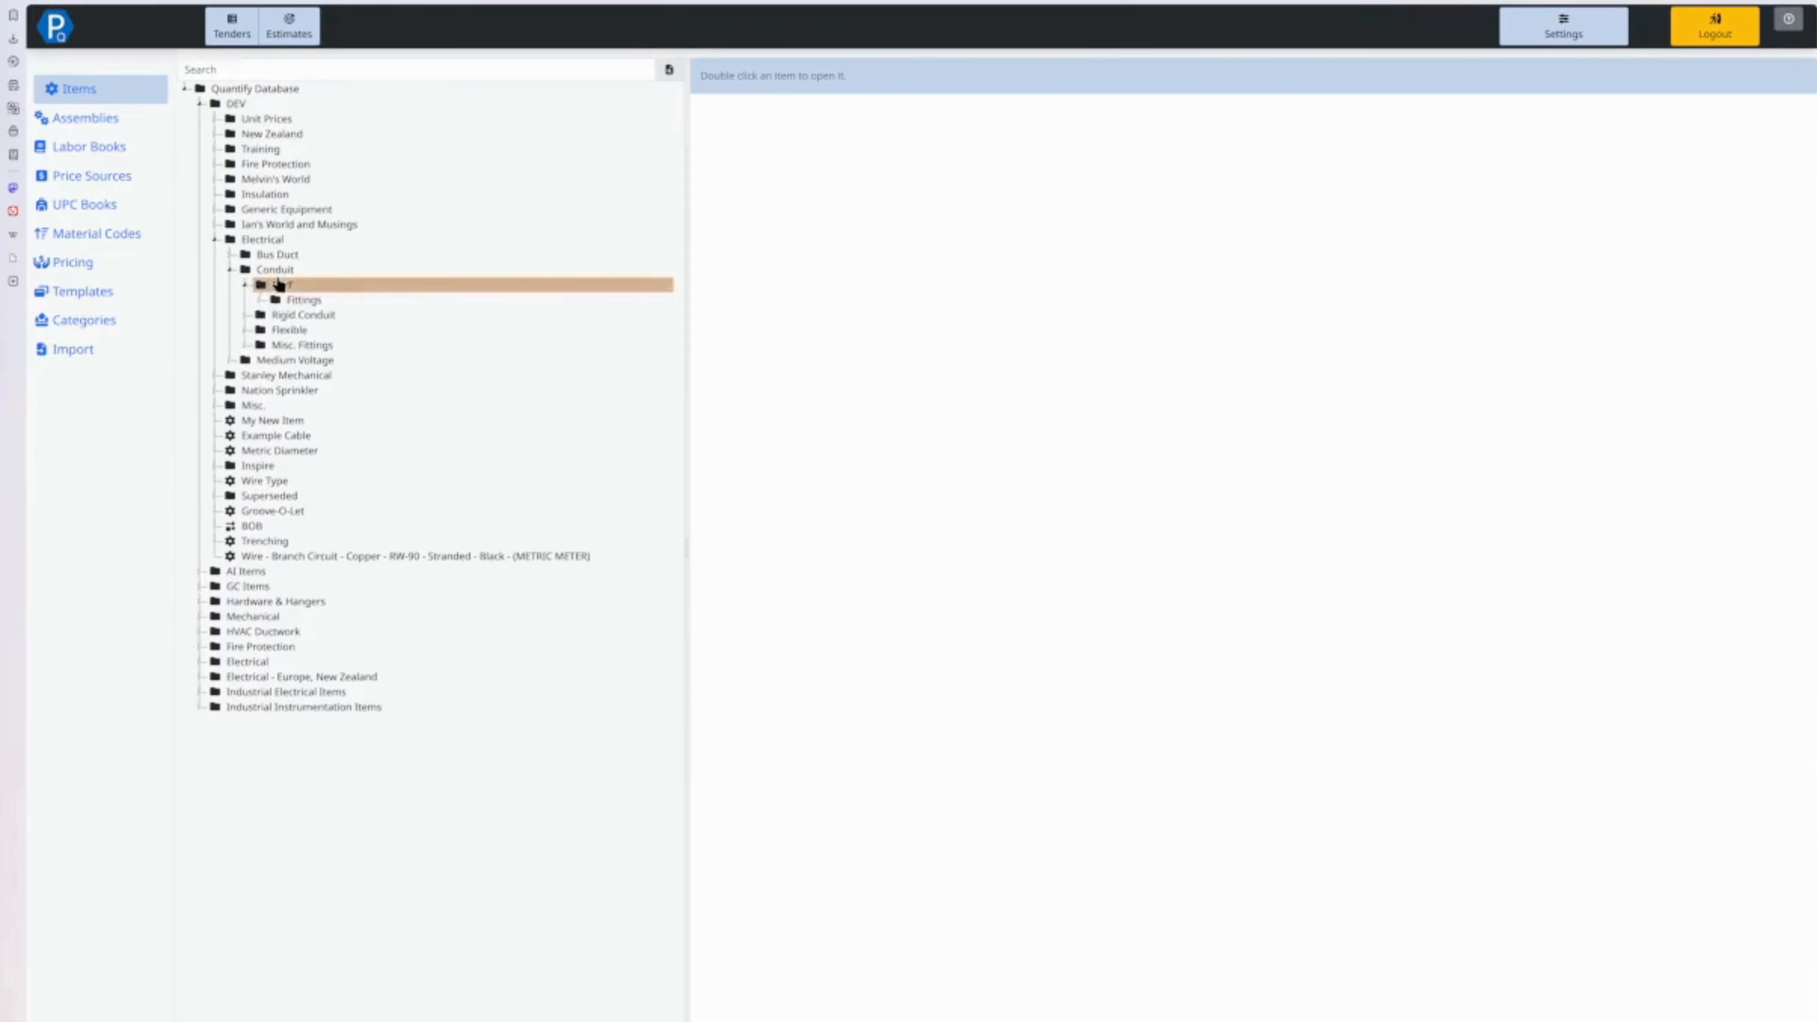
{"action": "left_click", "coordinate": [261, 302]}
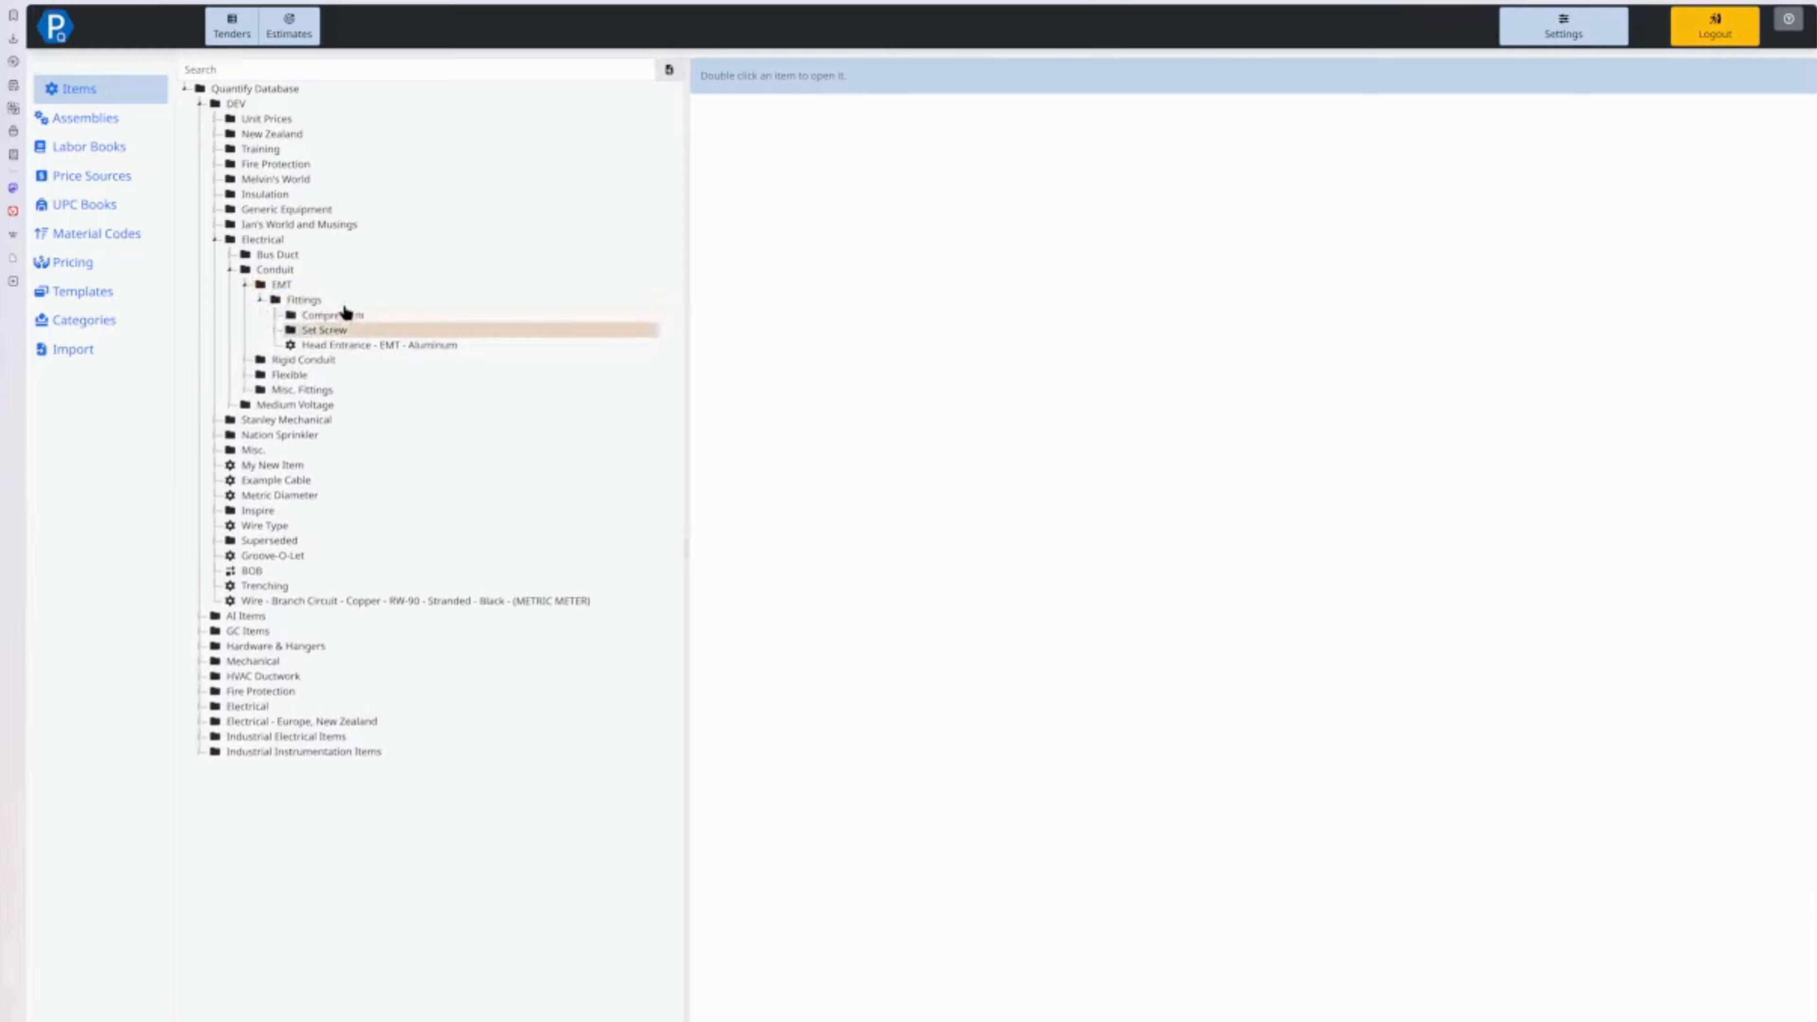
{"action": "double_click", "coordinate": [322, 347]}
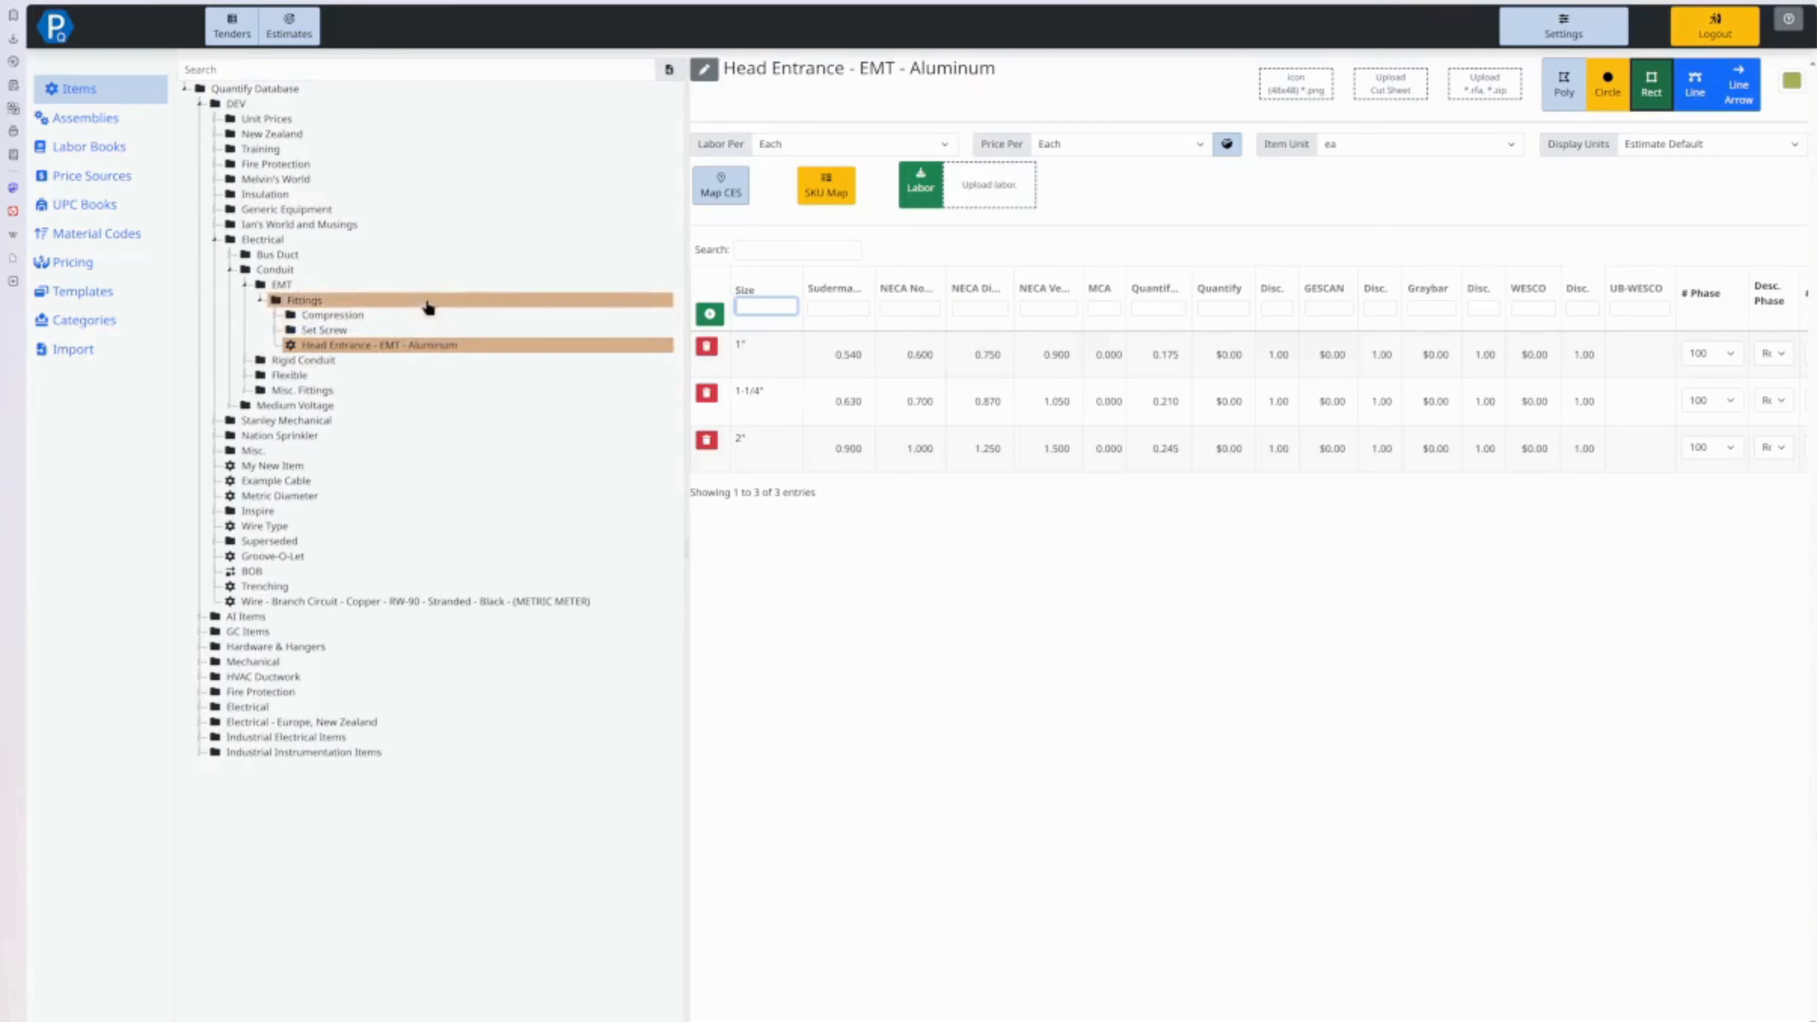
{"action": "right_click", "coordinate": [290, 278]}
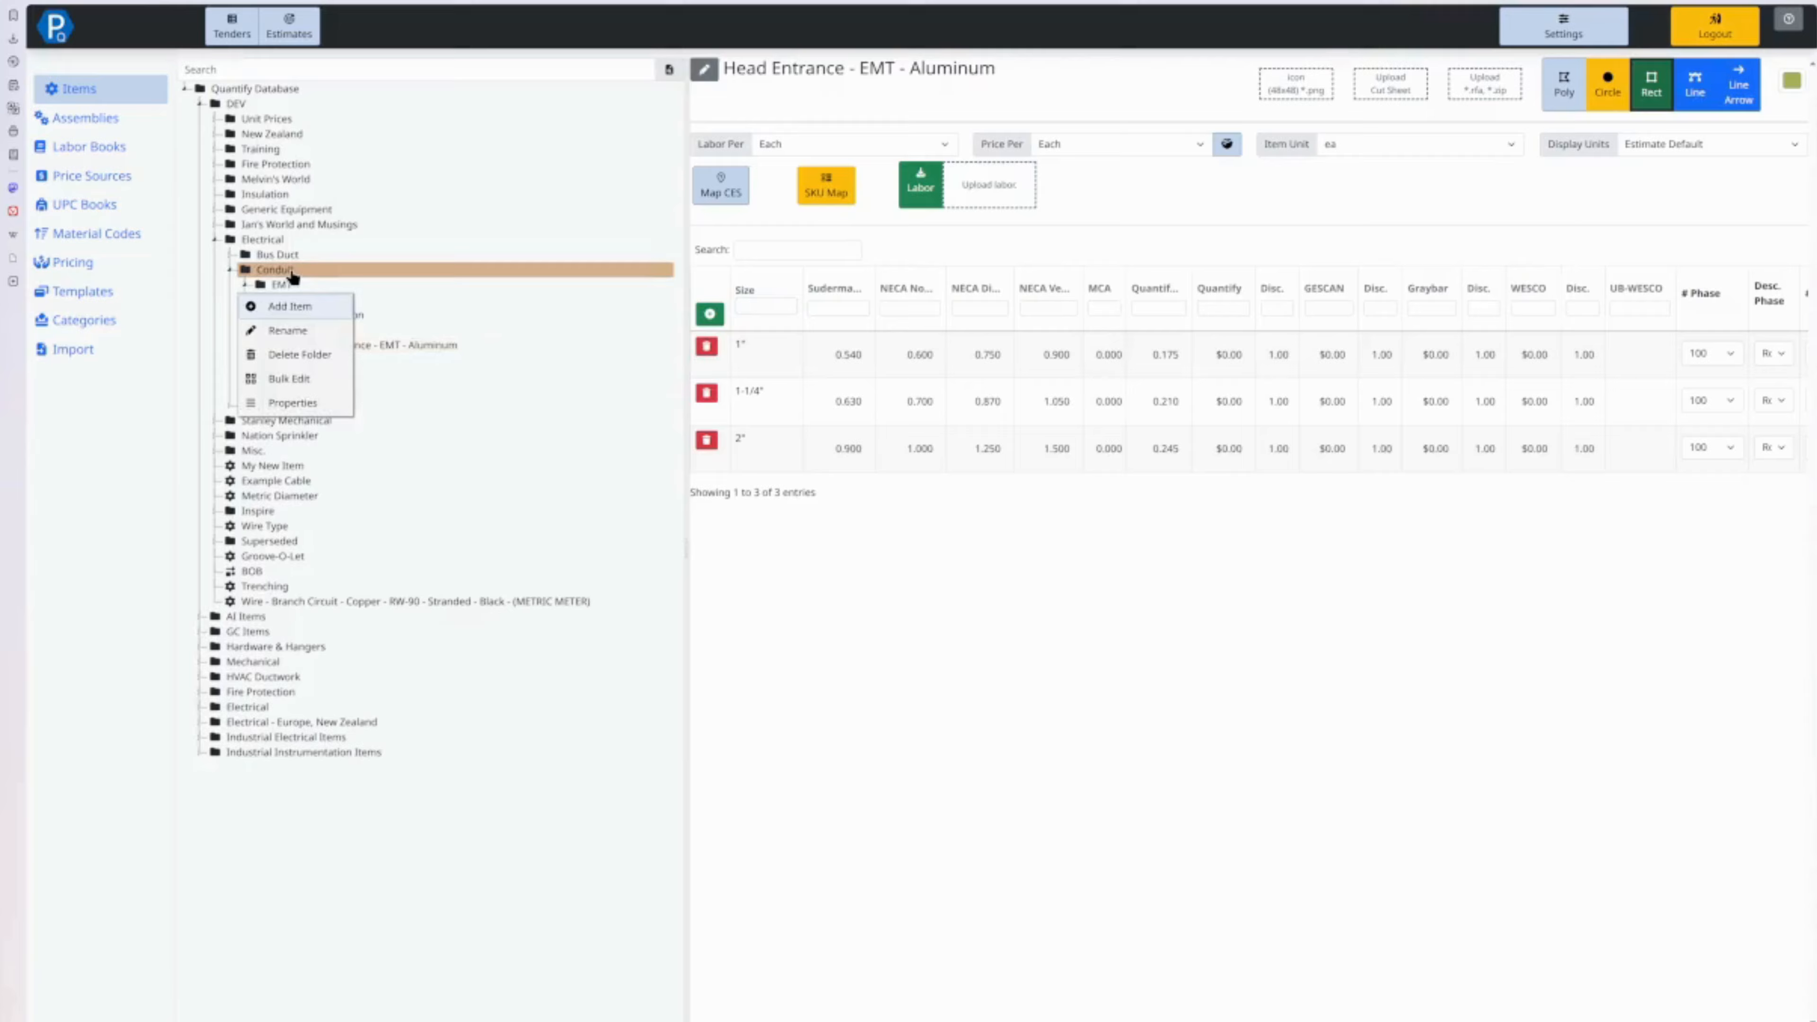
{"action": "left_click", "coordinate": [298, 387]}
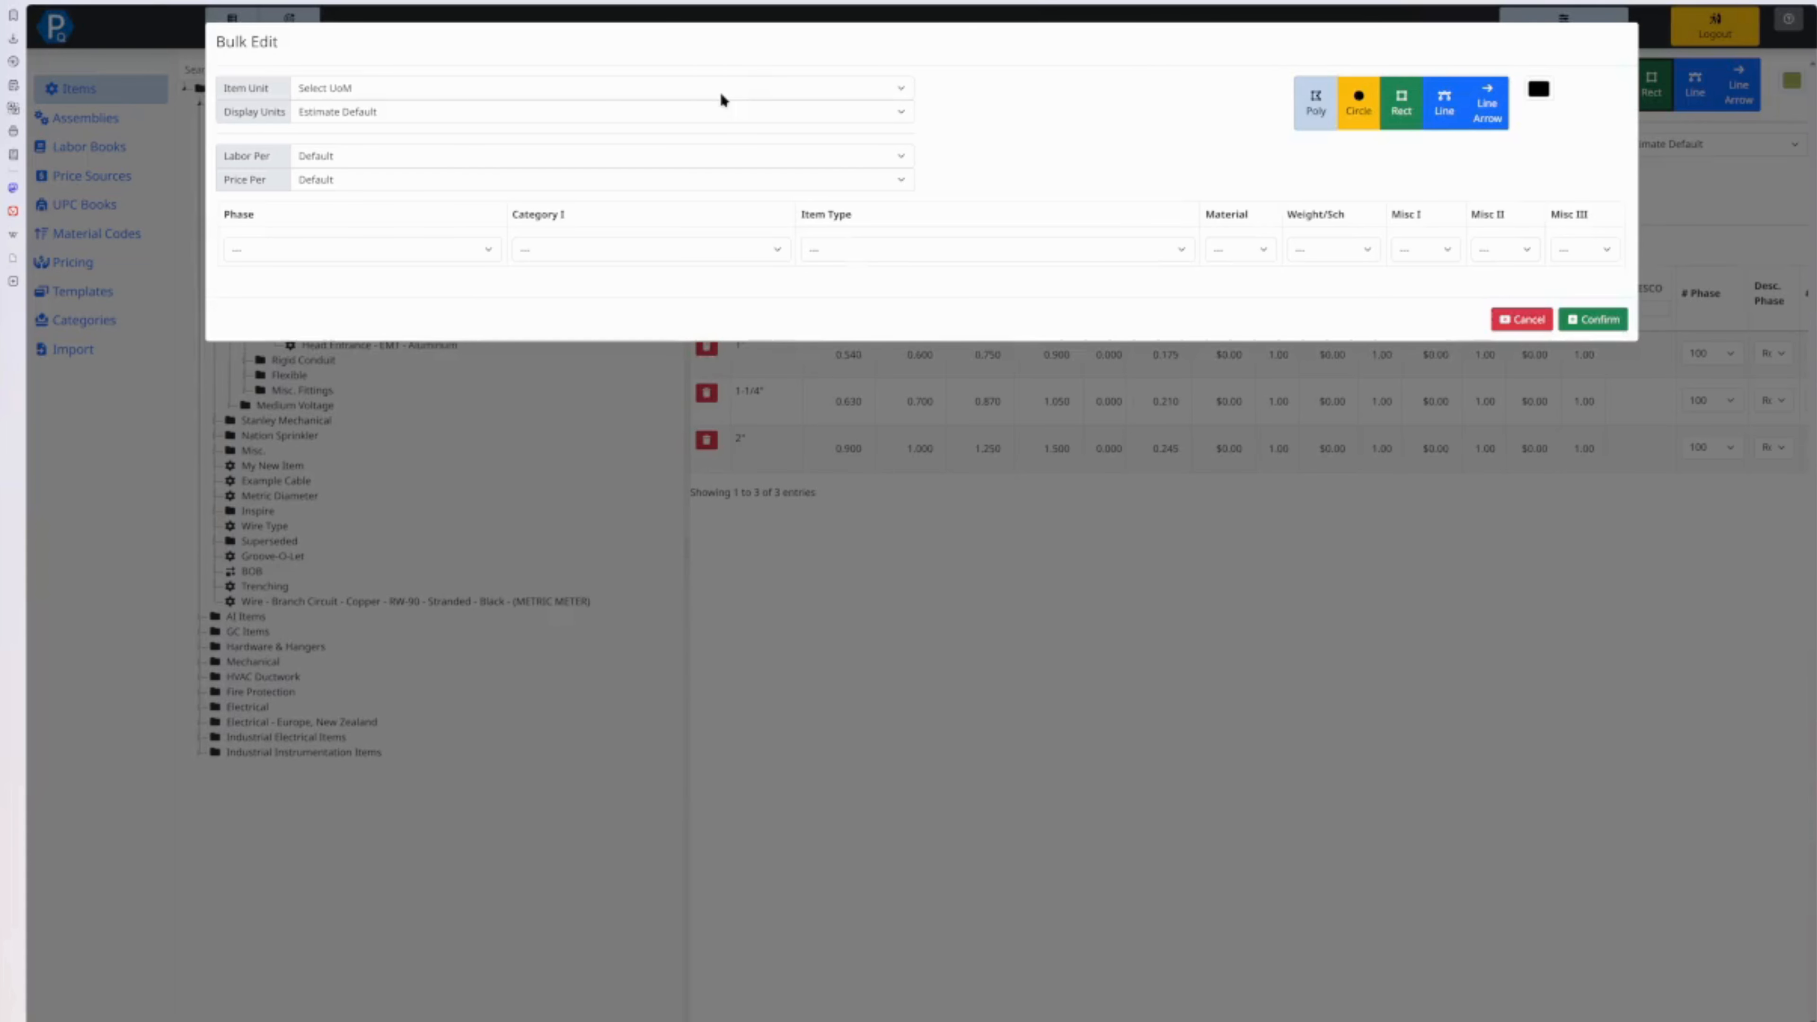
{"action": "left_click", "coordinate": [1522, 319]}
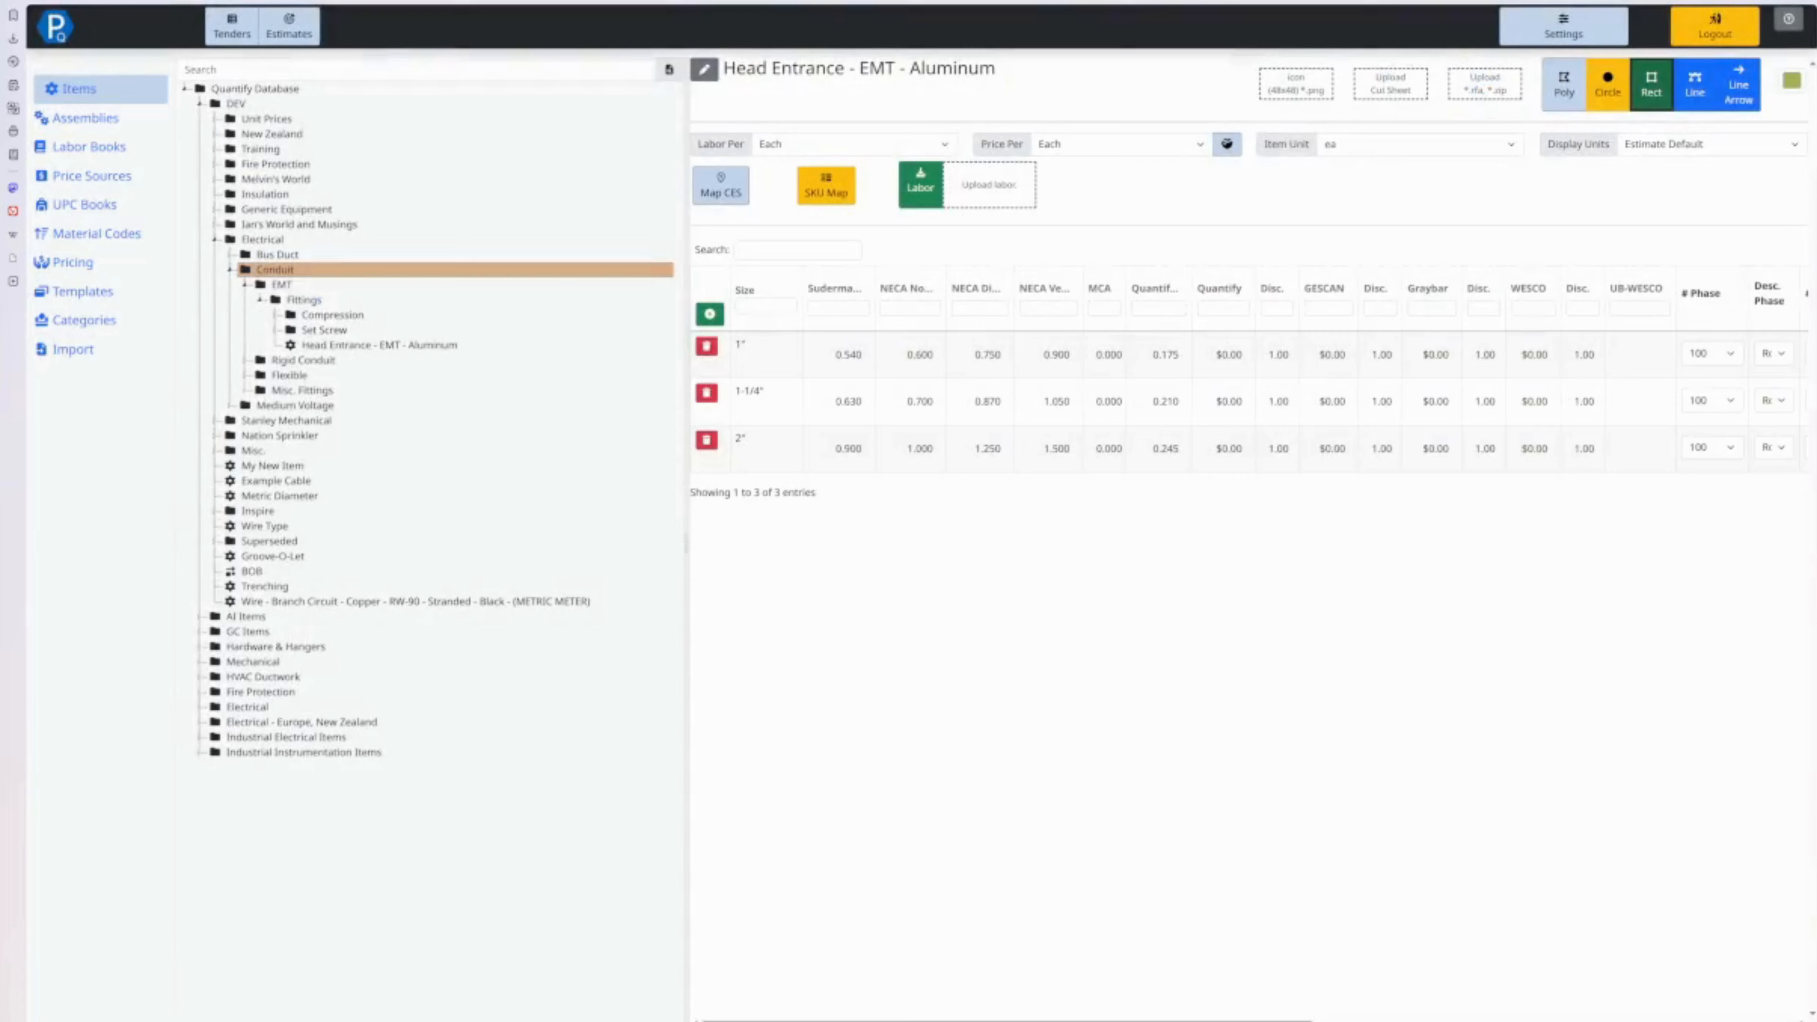
Bulk edit the Conduit folder to set the Phase of all its items to 000 - Pre-Construction.
{"action": "scroll", "coordinate": [1327, 358], "scroll_direction": "right", "scroll_amount": 6}
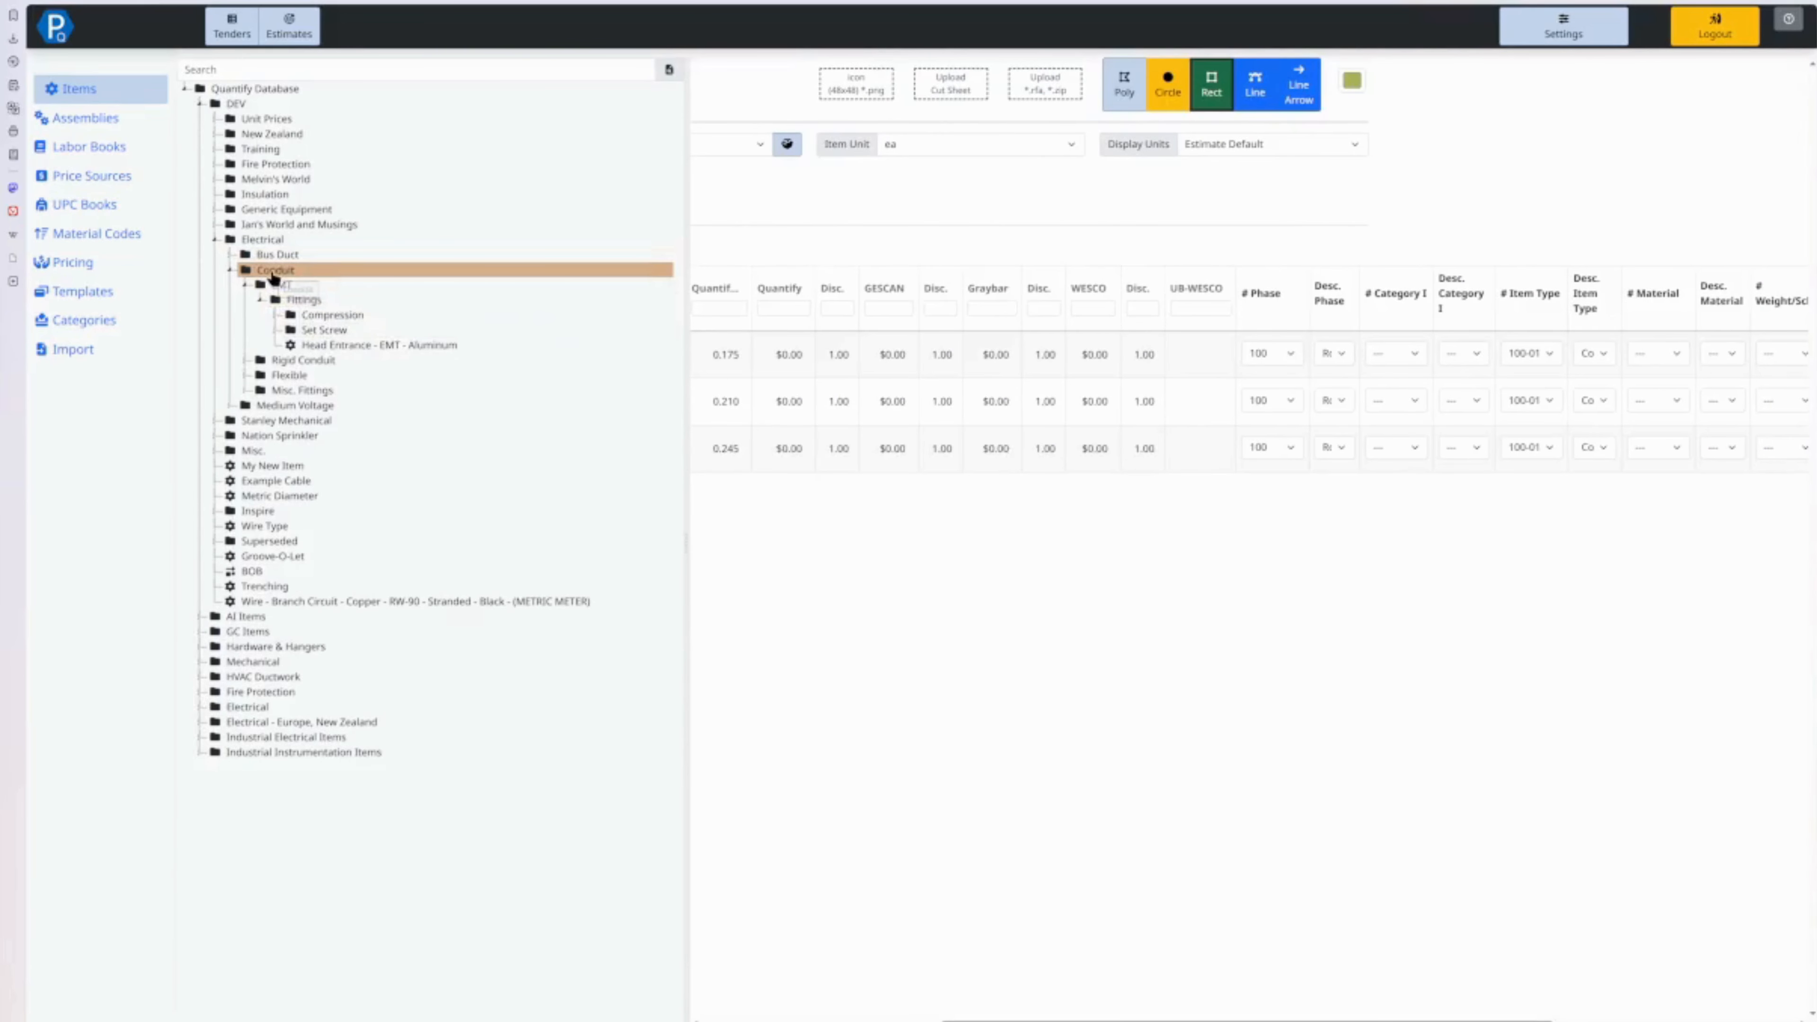
{"action": "right_click", "coordinate": [322, 270]}
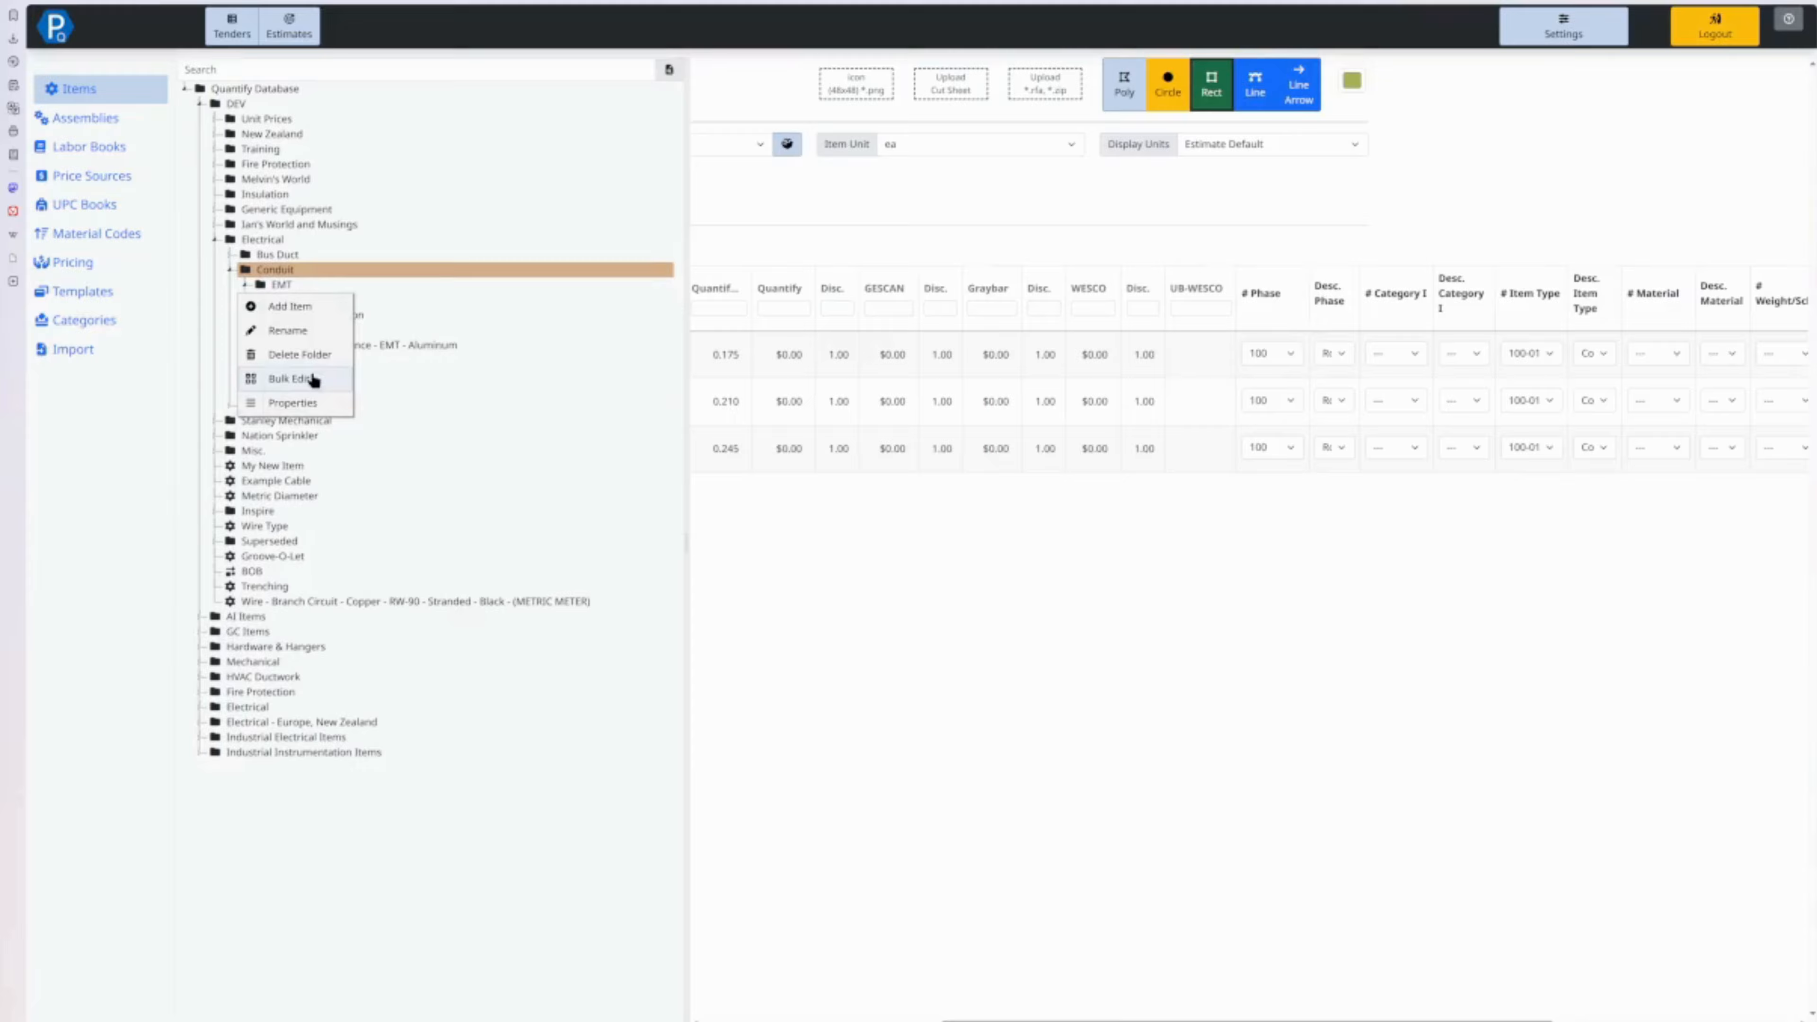
{"action": "left_click", "coordinate": [289, 378]}
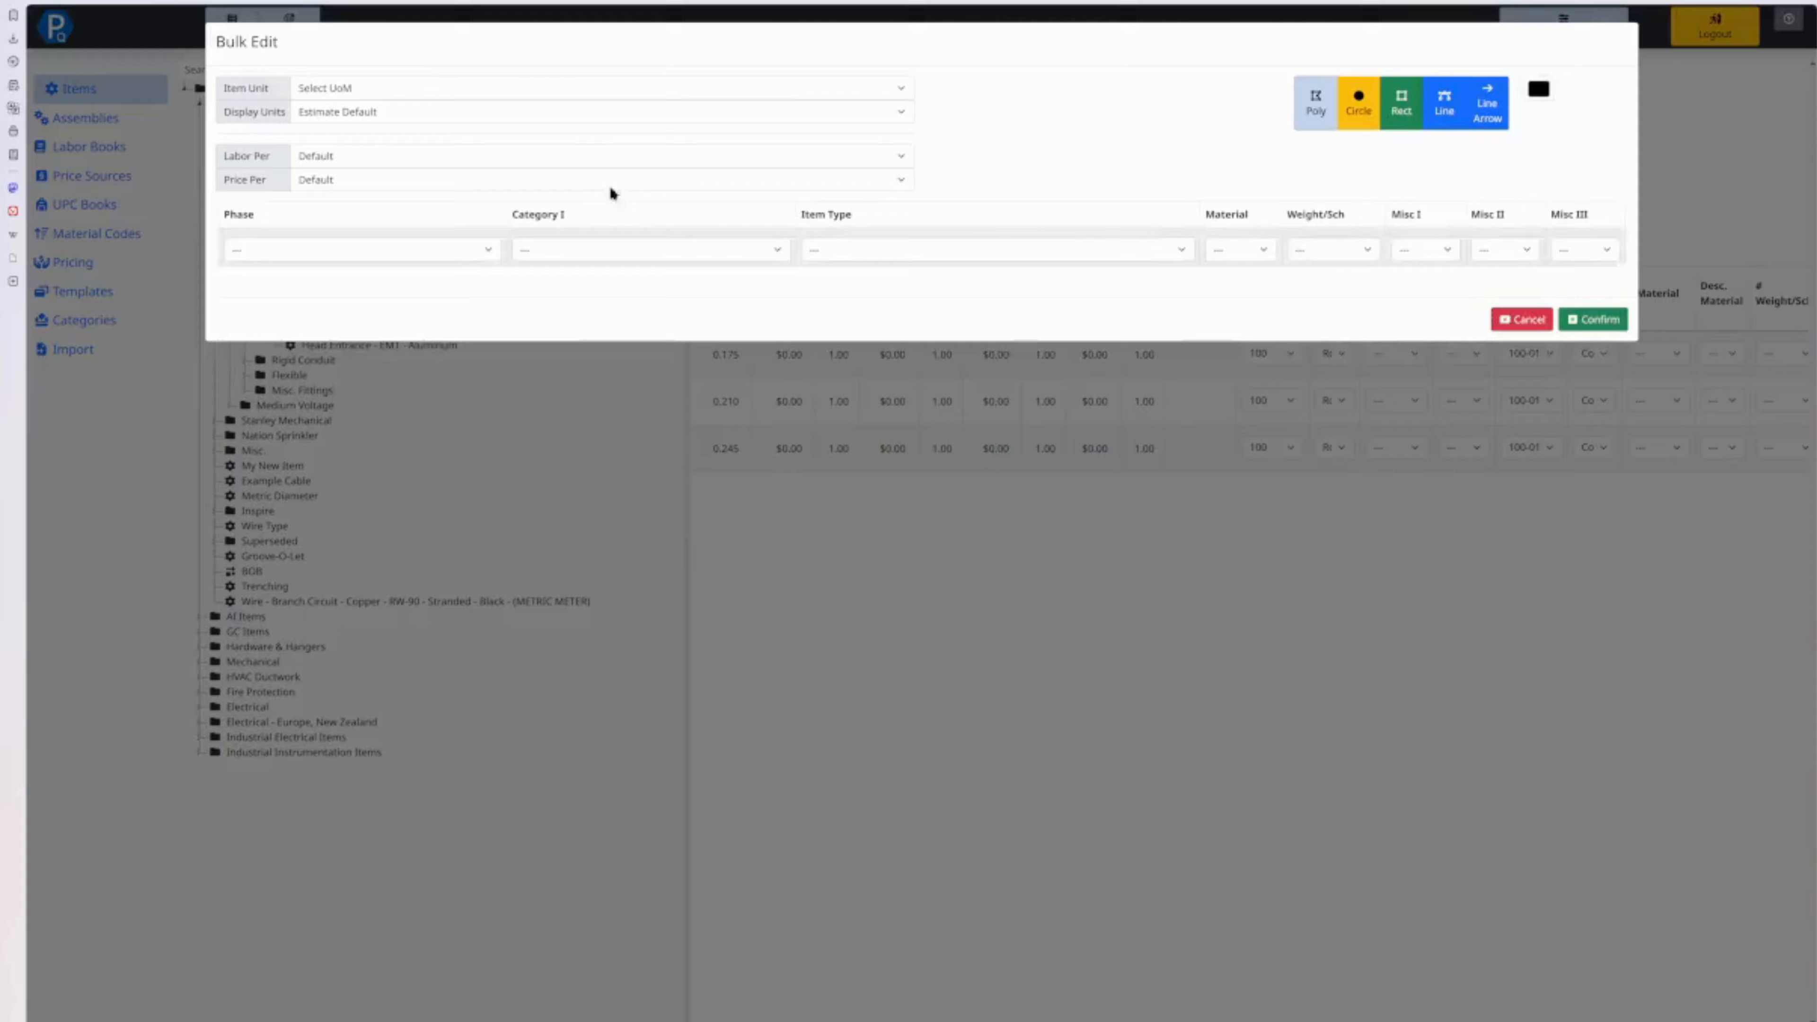
{"action": "left_click", "coordinate": [412, 249]}
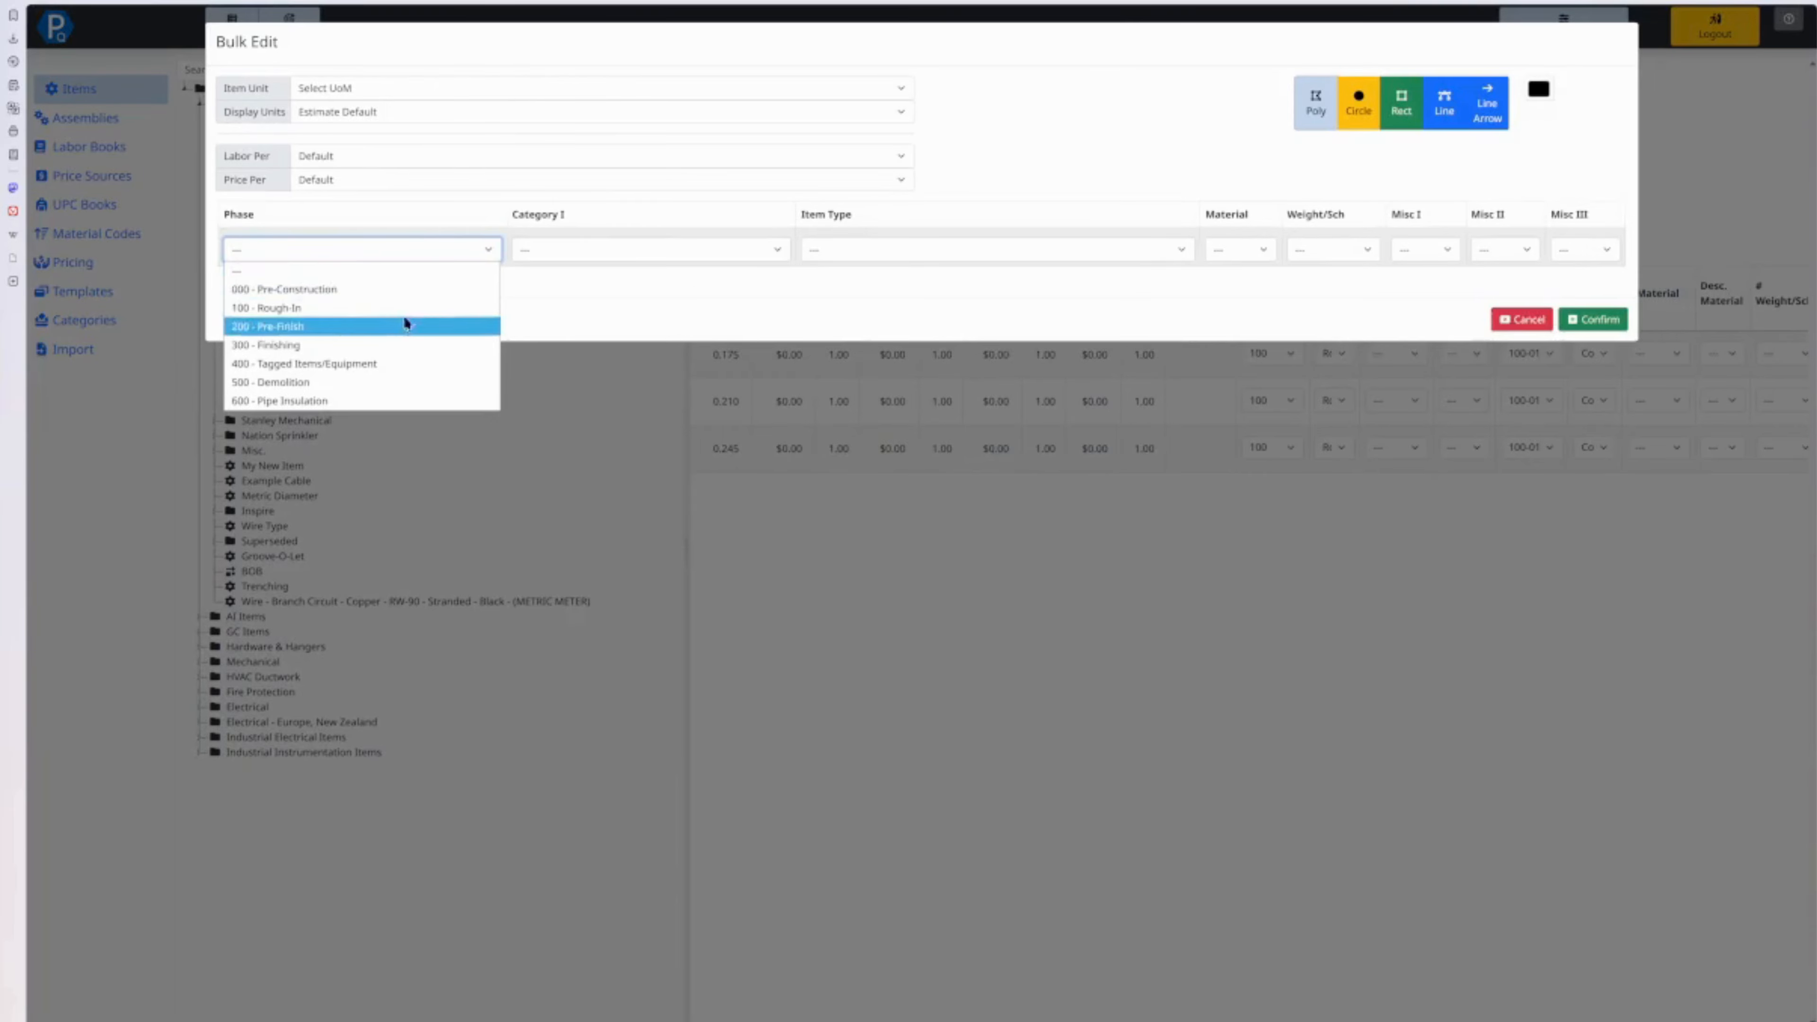
{"action": "left_click", "coordinate": [363, 291]}
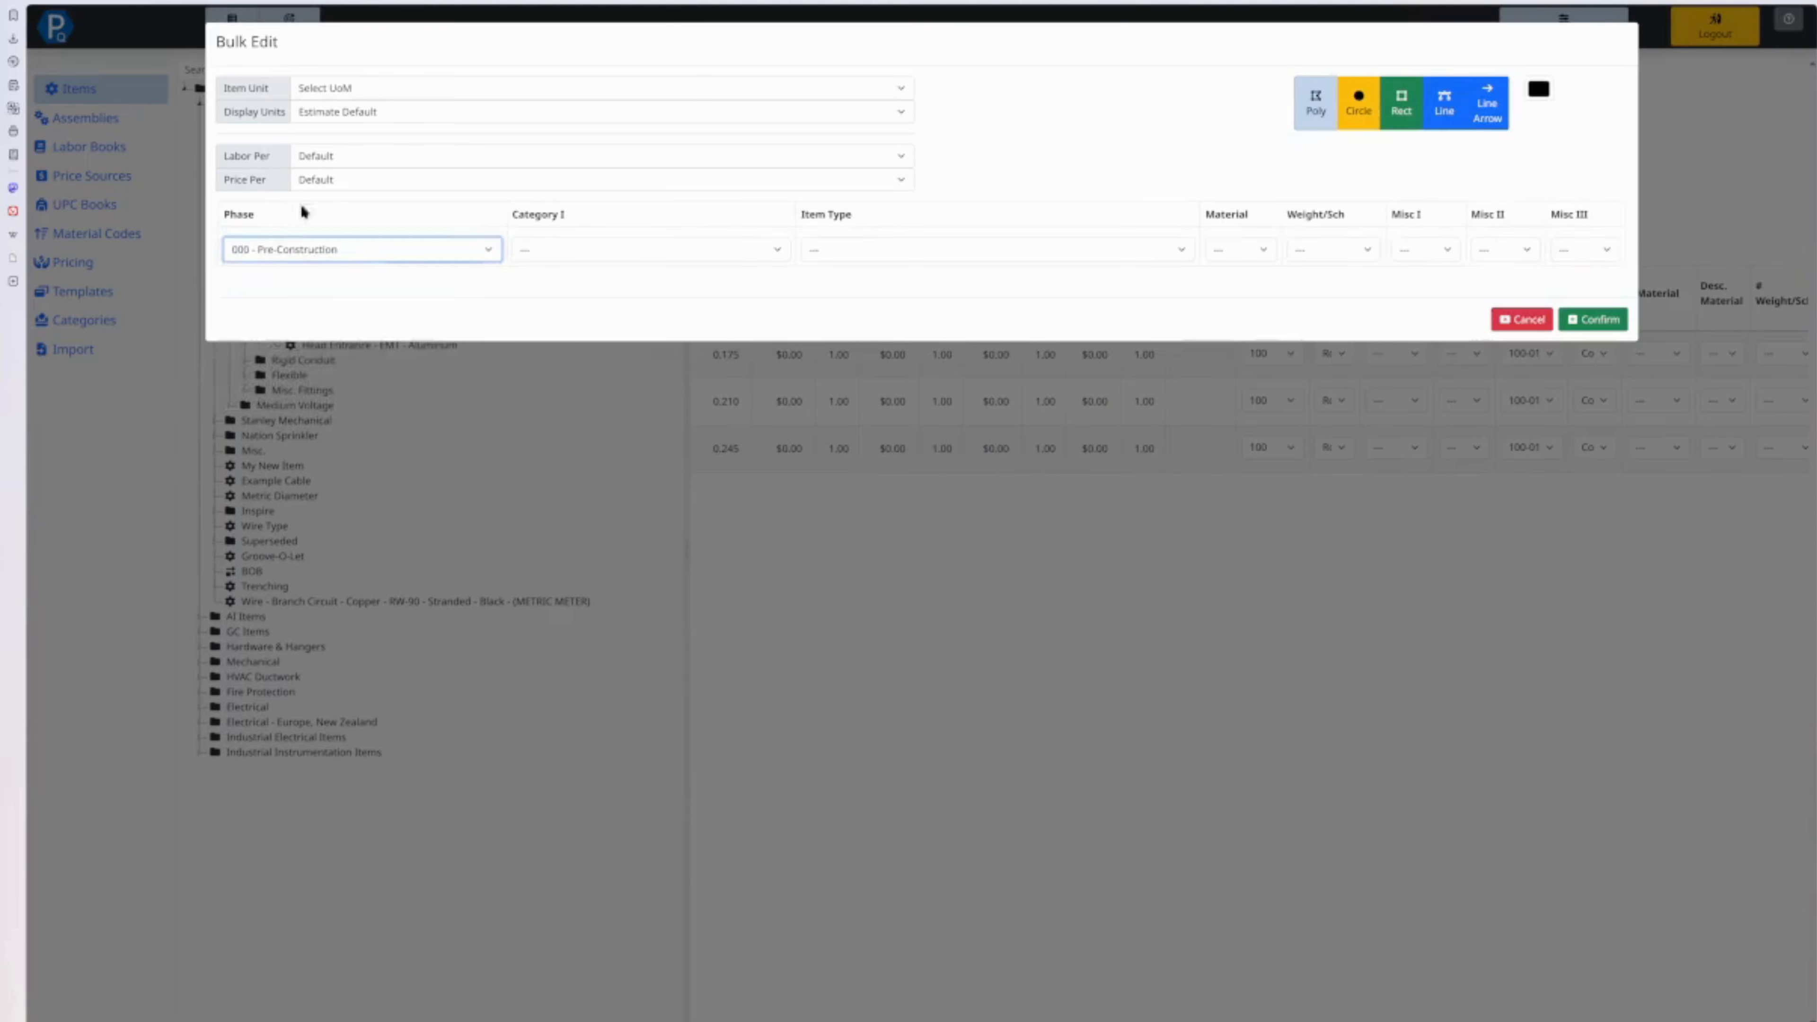
{"action": "left_click", "coordinate": [1594, 319]}
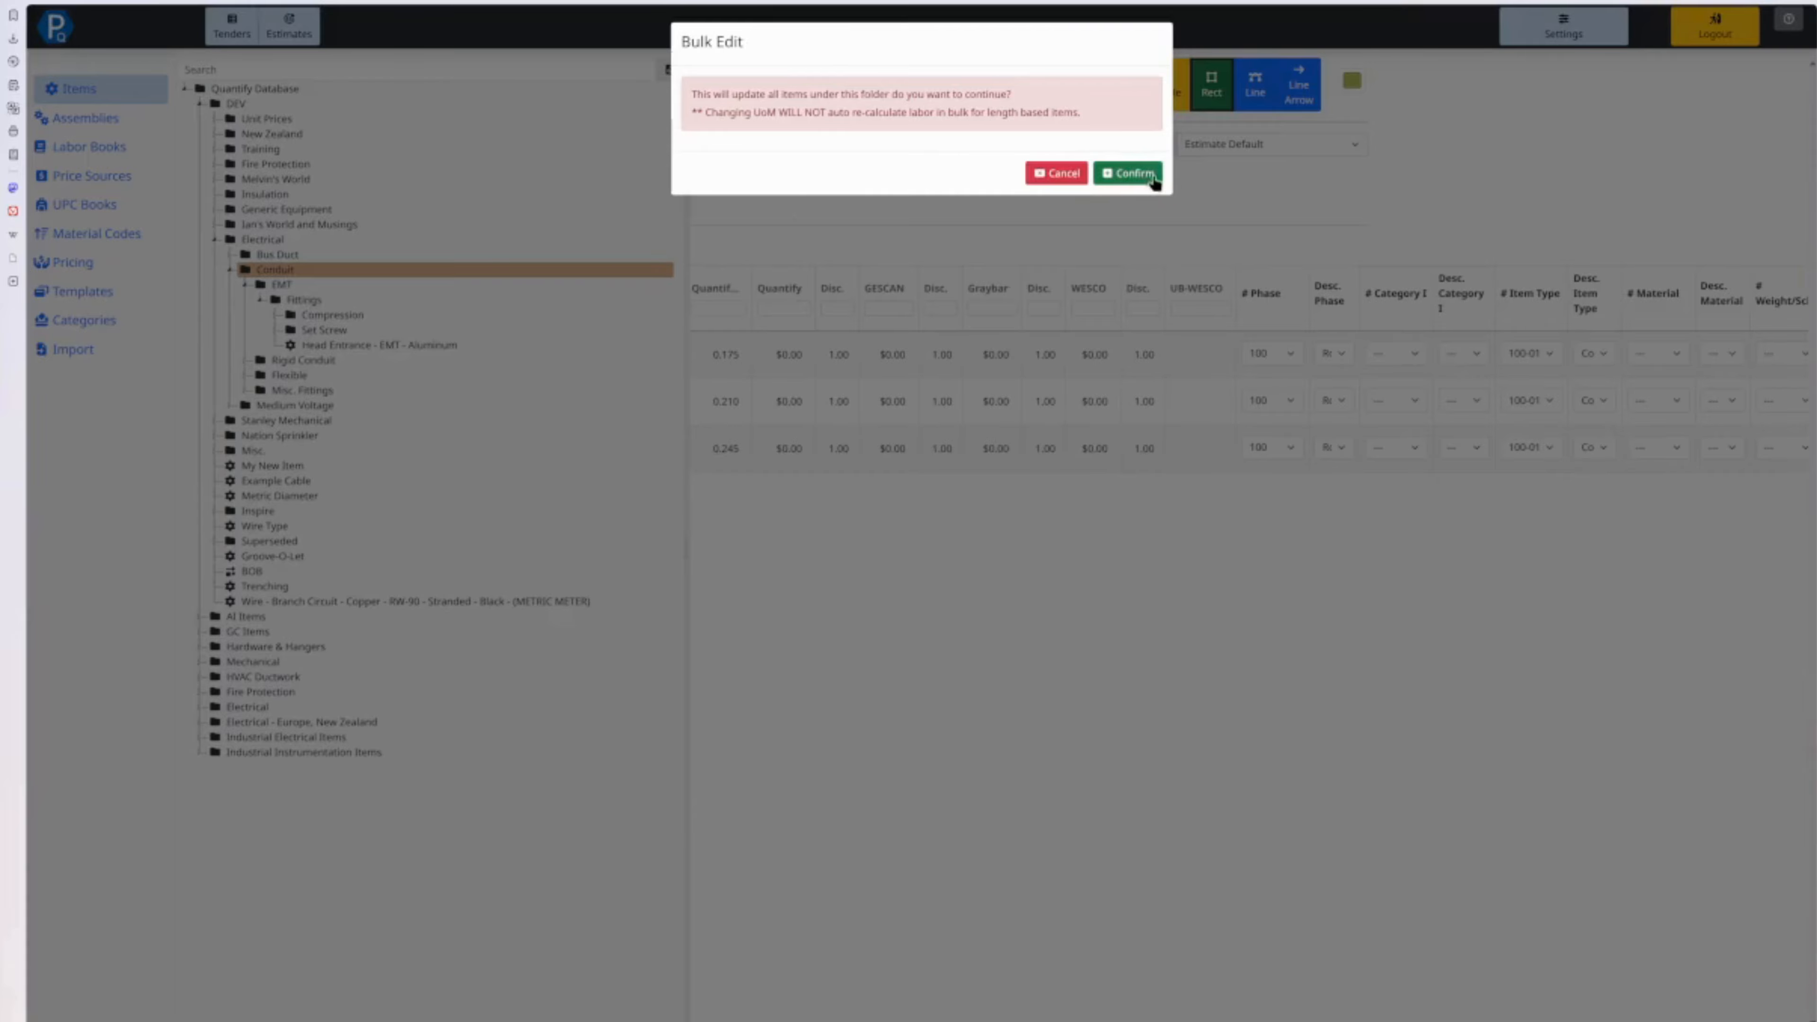
{"action": "left_click", "coordinate": [1128, 173]}
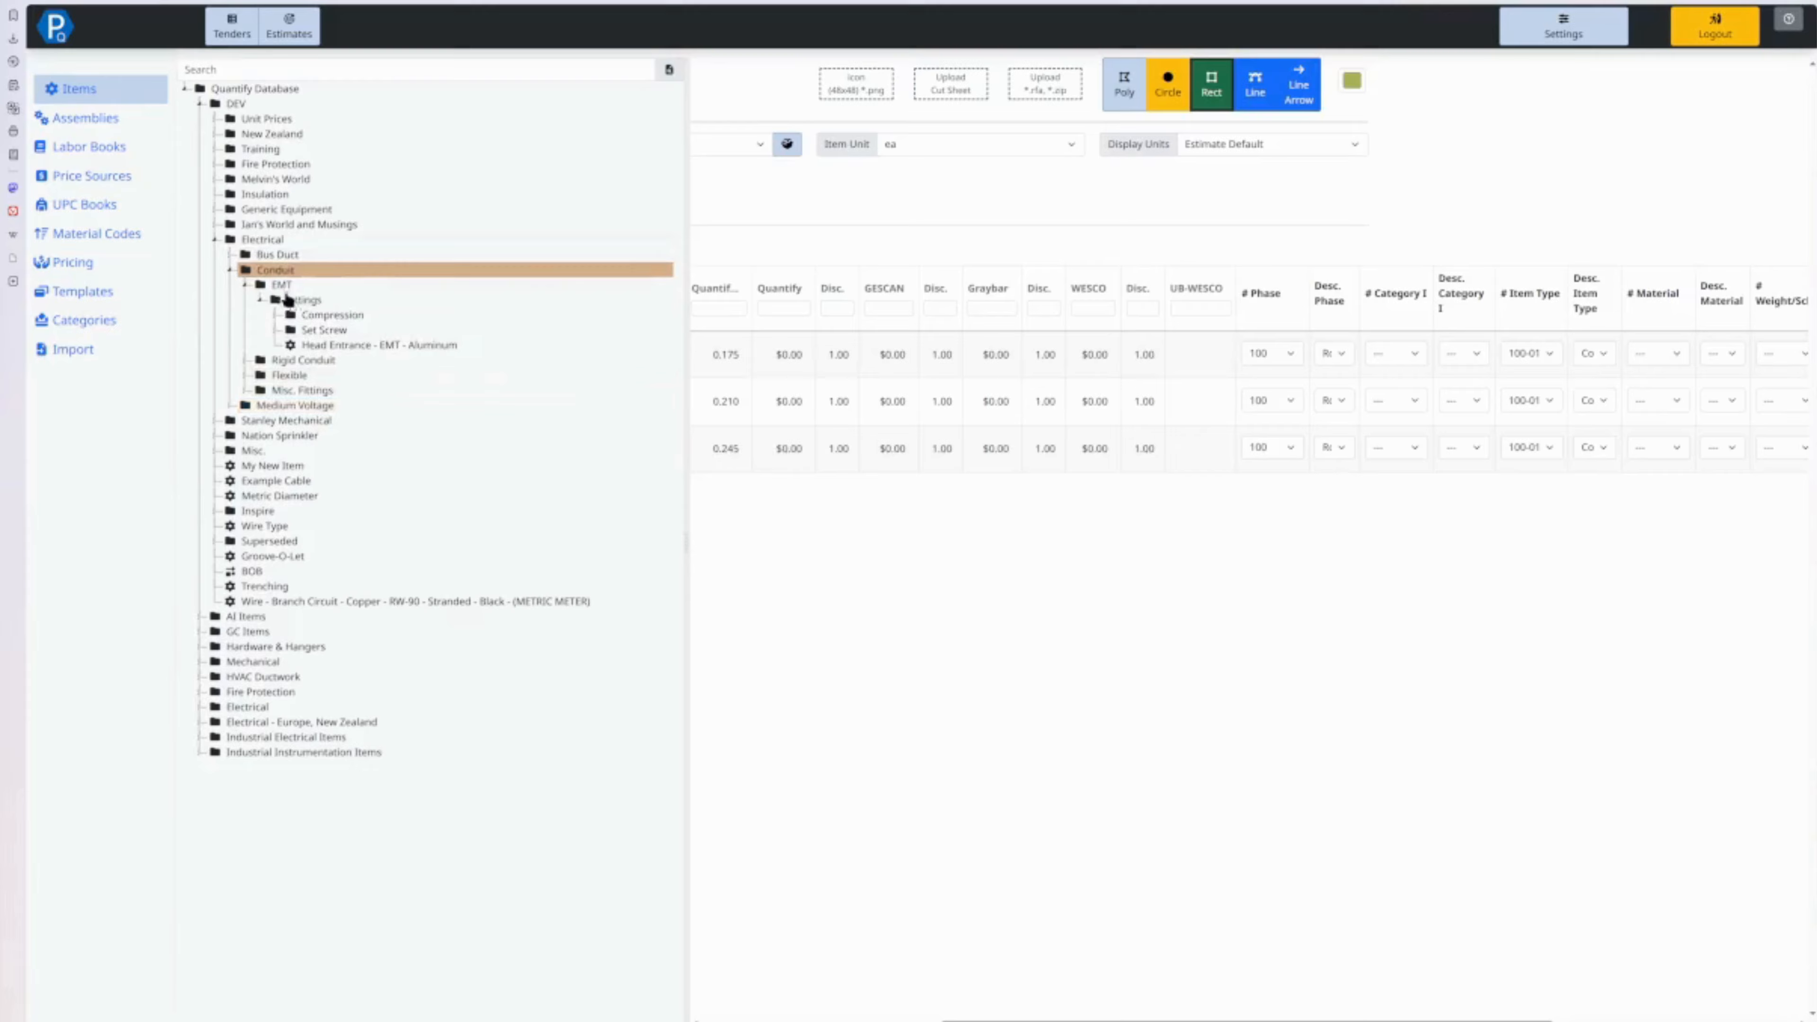
Reload the Head Entrance - EMT - Aluminum item and check its Phase and Desc. Phase values.
{"action": "left_click", "coordinate": [329, 346]}
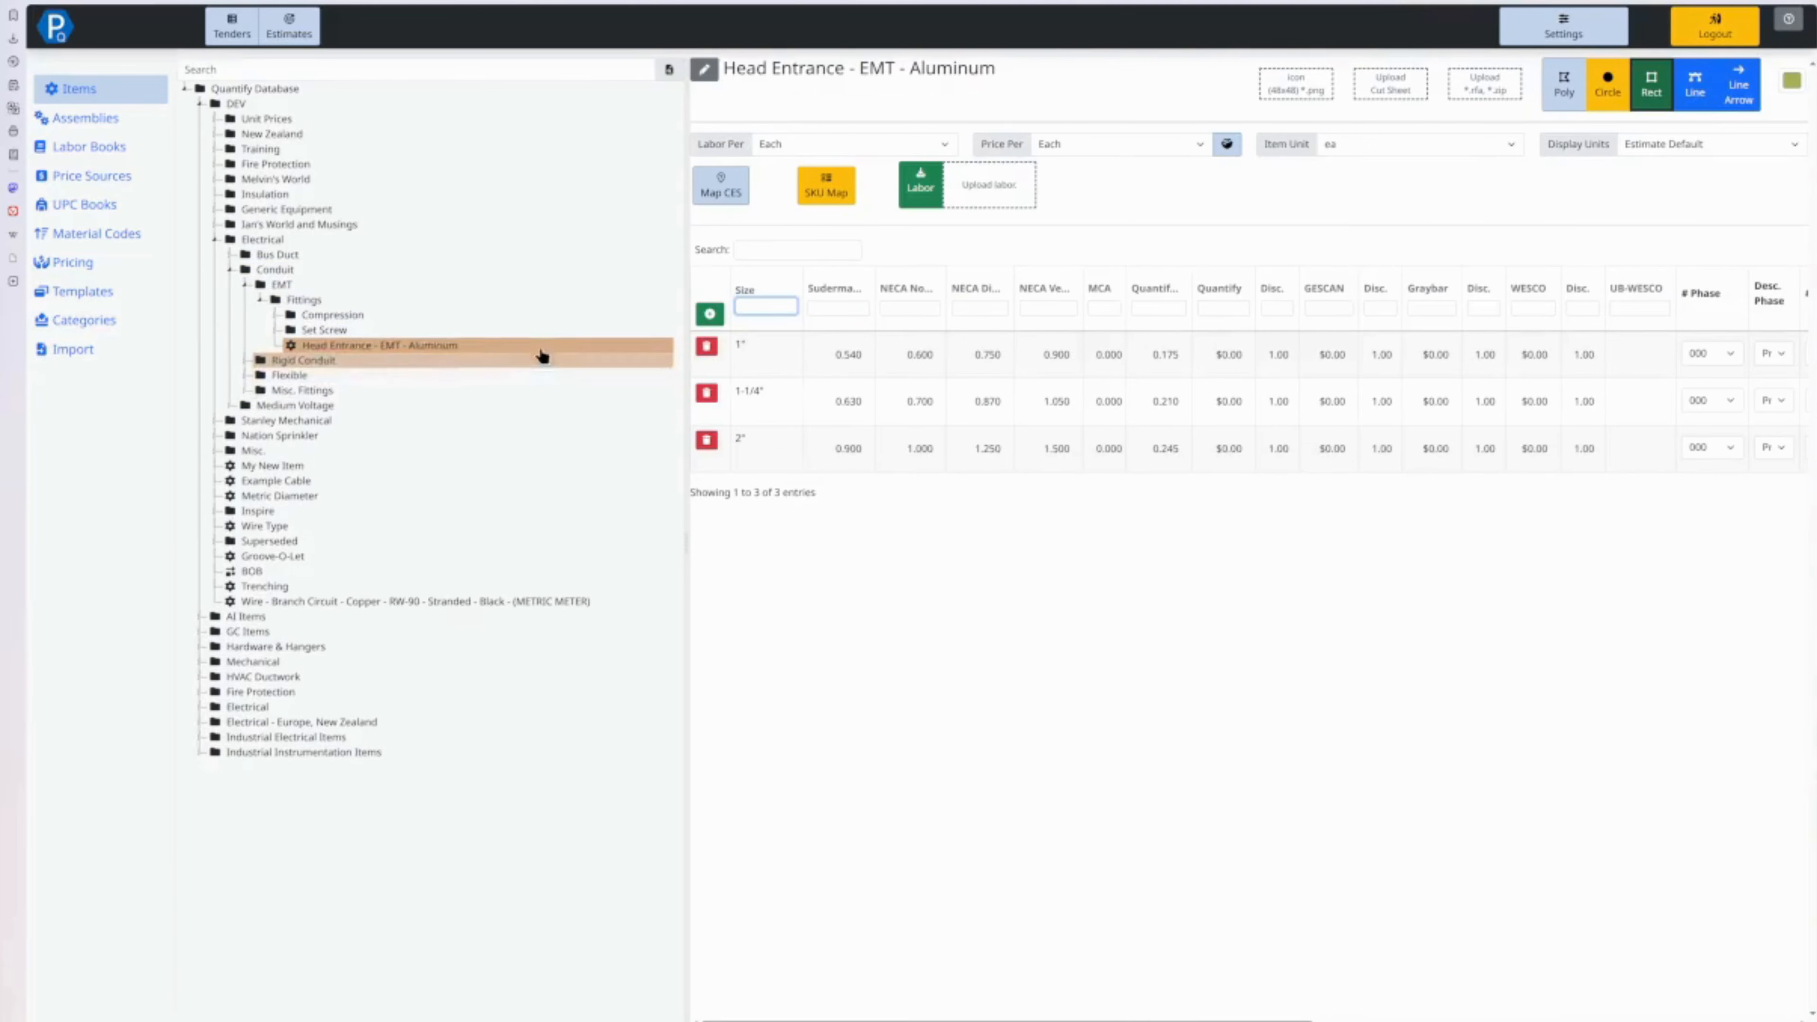
{"action": "scroll", "coordinate": [1720, 421], "scroll_direction": "right", "scroll_amount": 5}
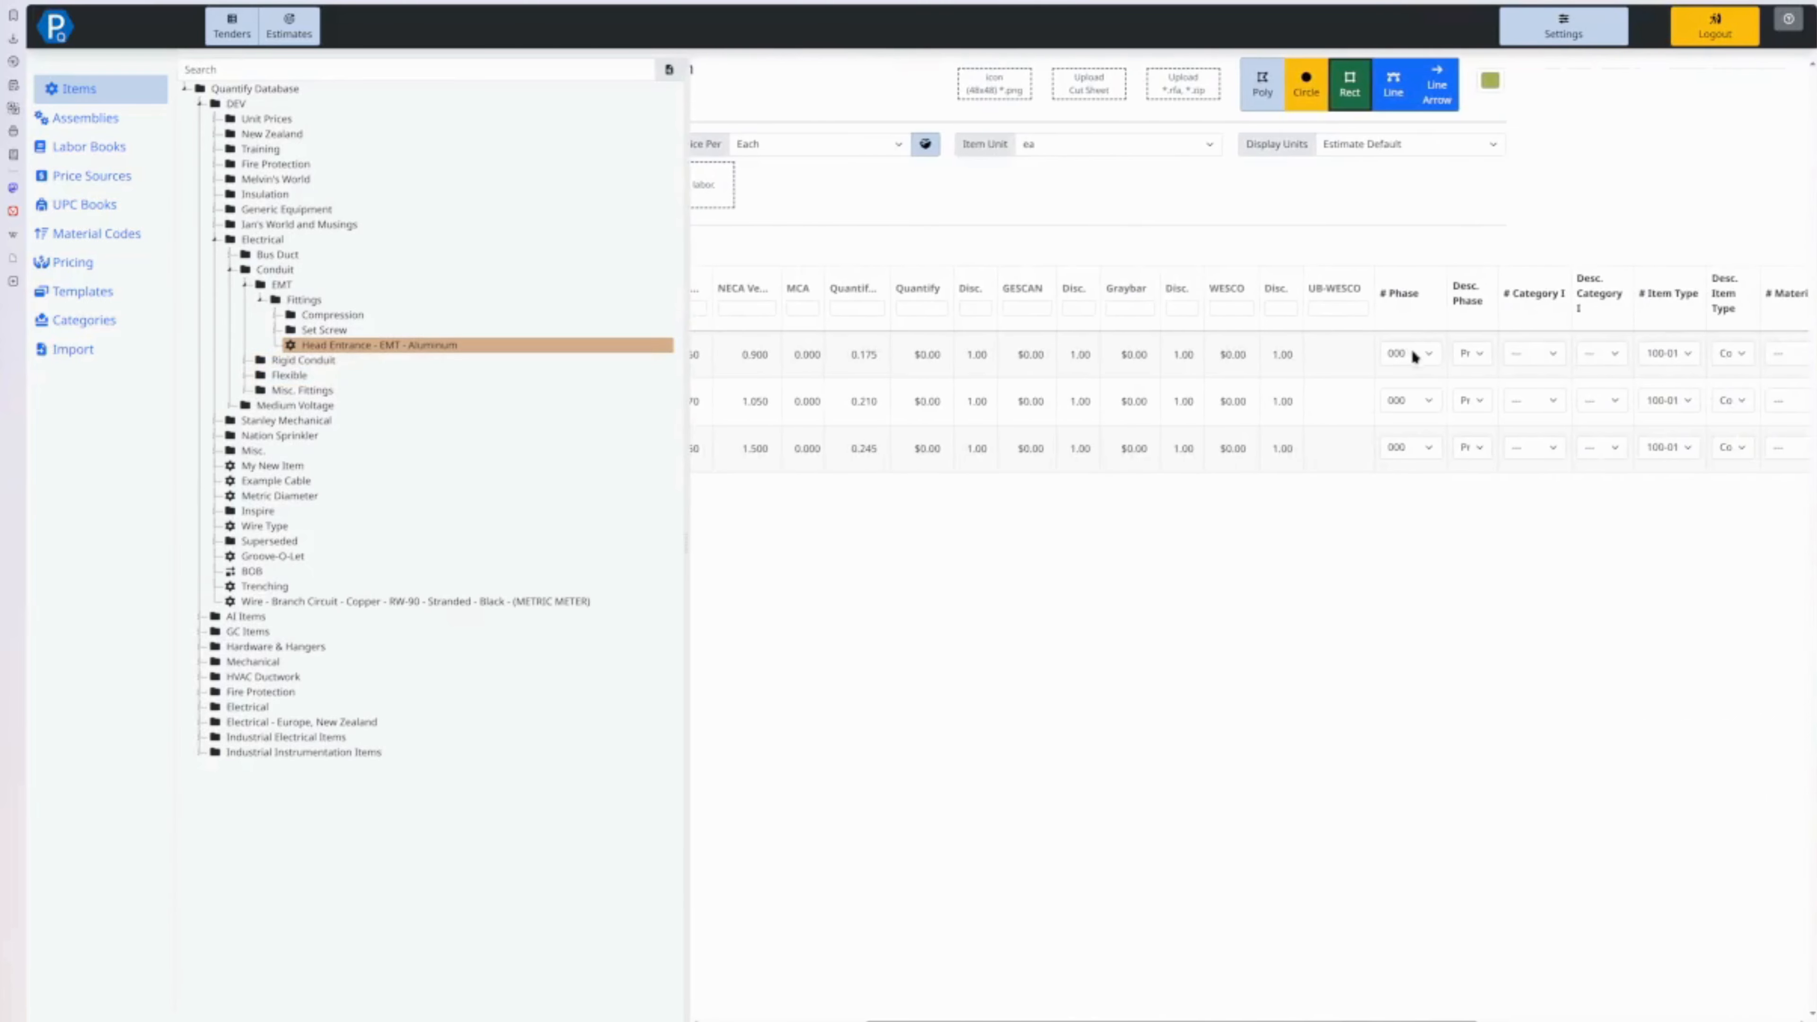
{"action": "left_click", "coordinate": [1470, 351]}
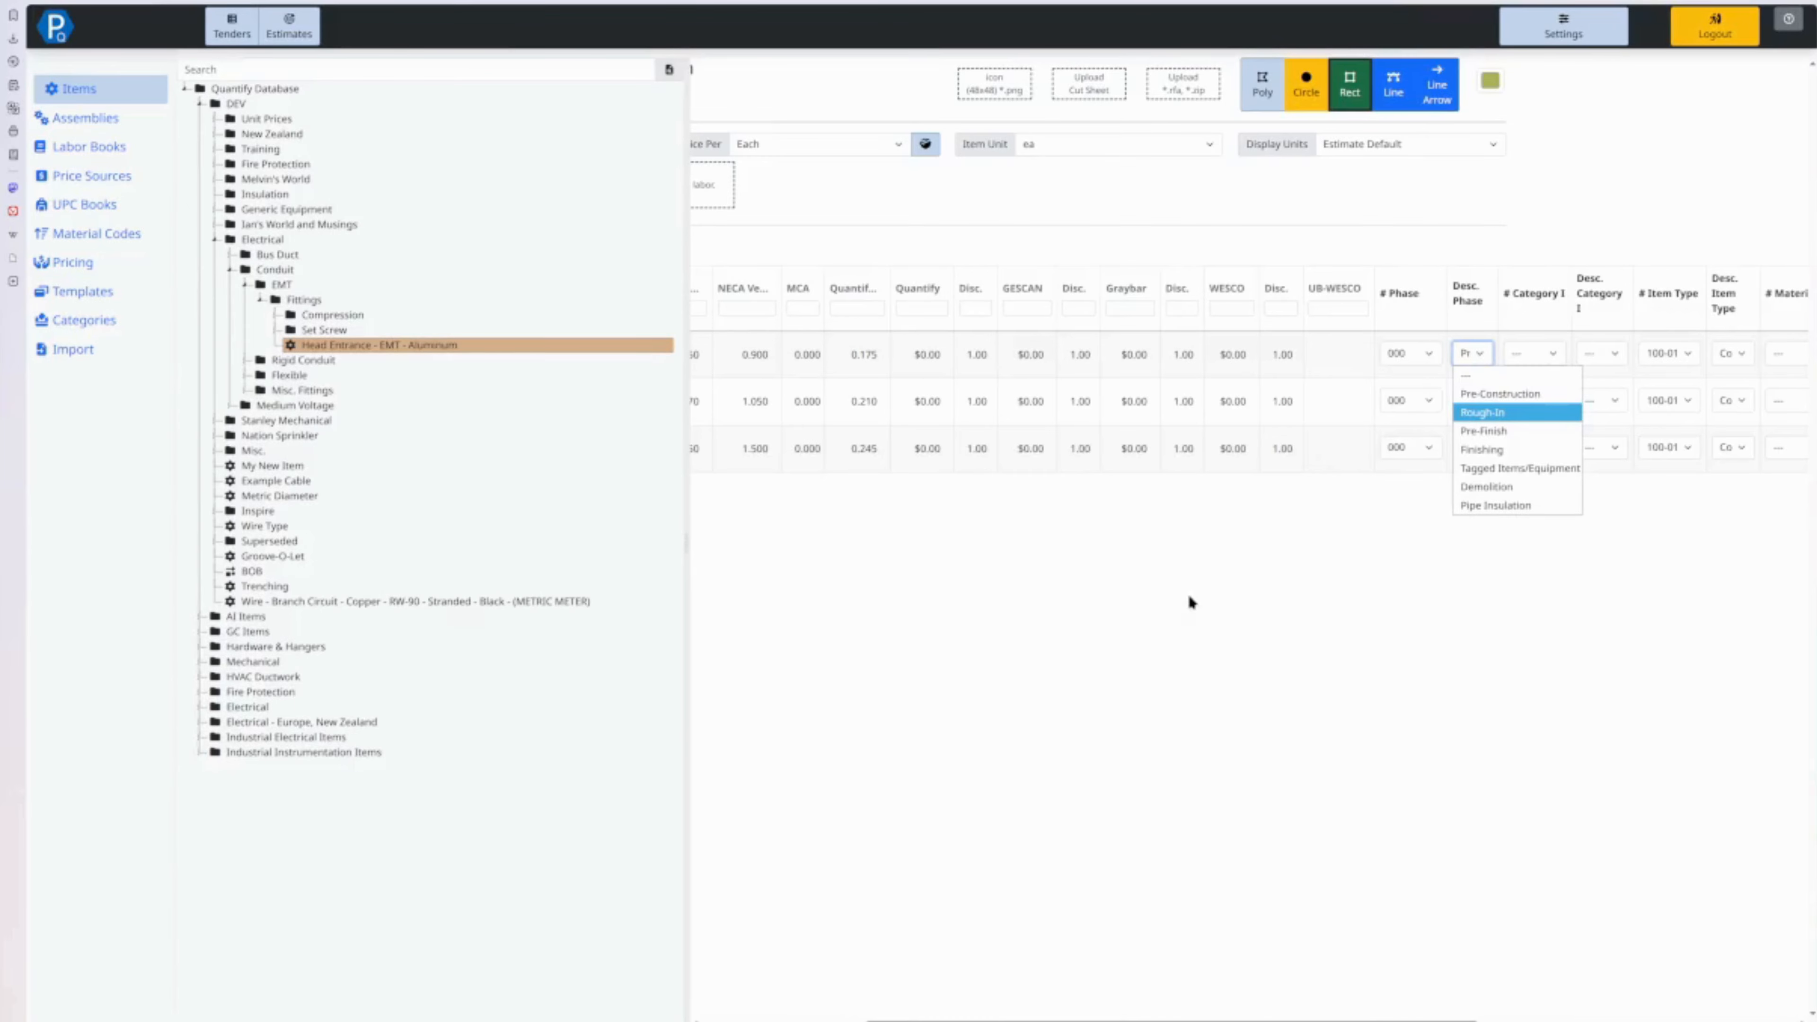
Start a bulk edit of the EMT folder and set its Phase to 100 - Rough-In.
{"action": "left_click", "coordinate": [281, 285]}
{"action": "right_click", "coordinate": [281, 285]}
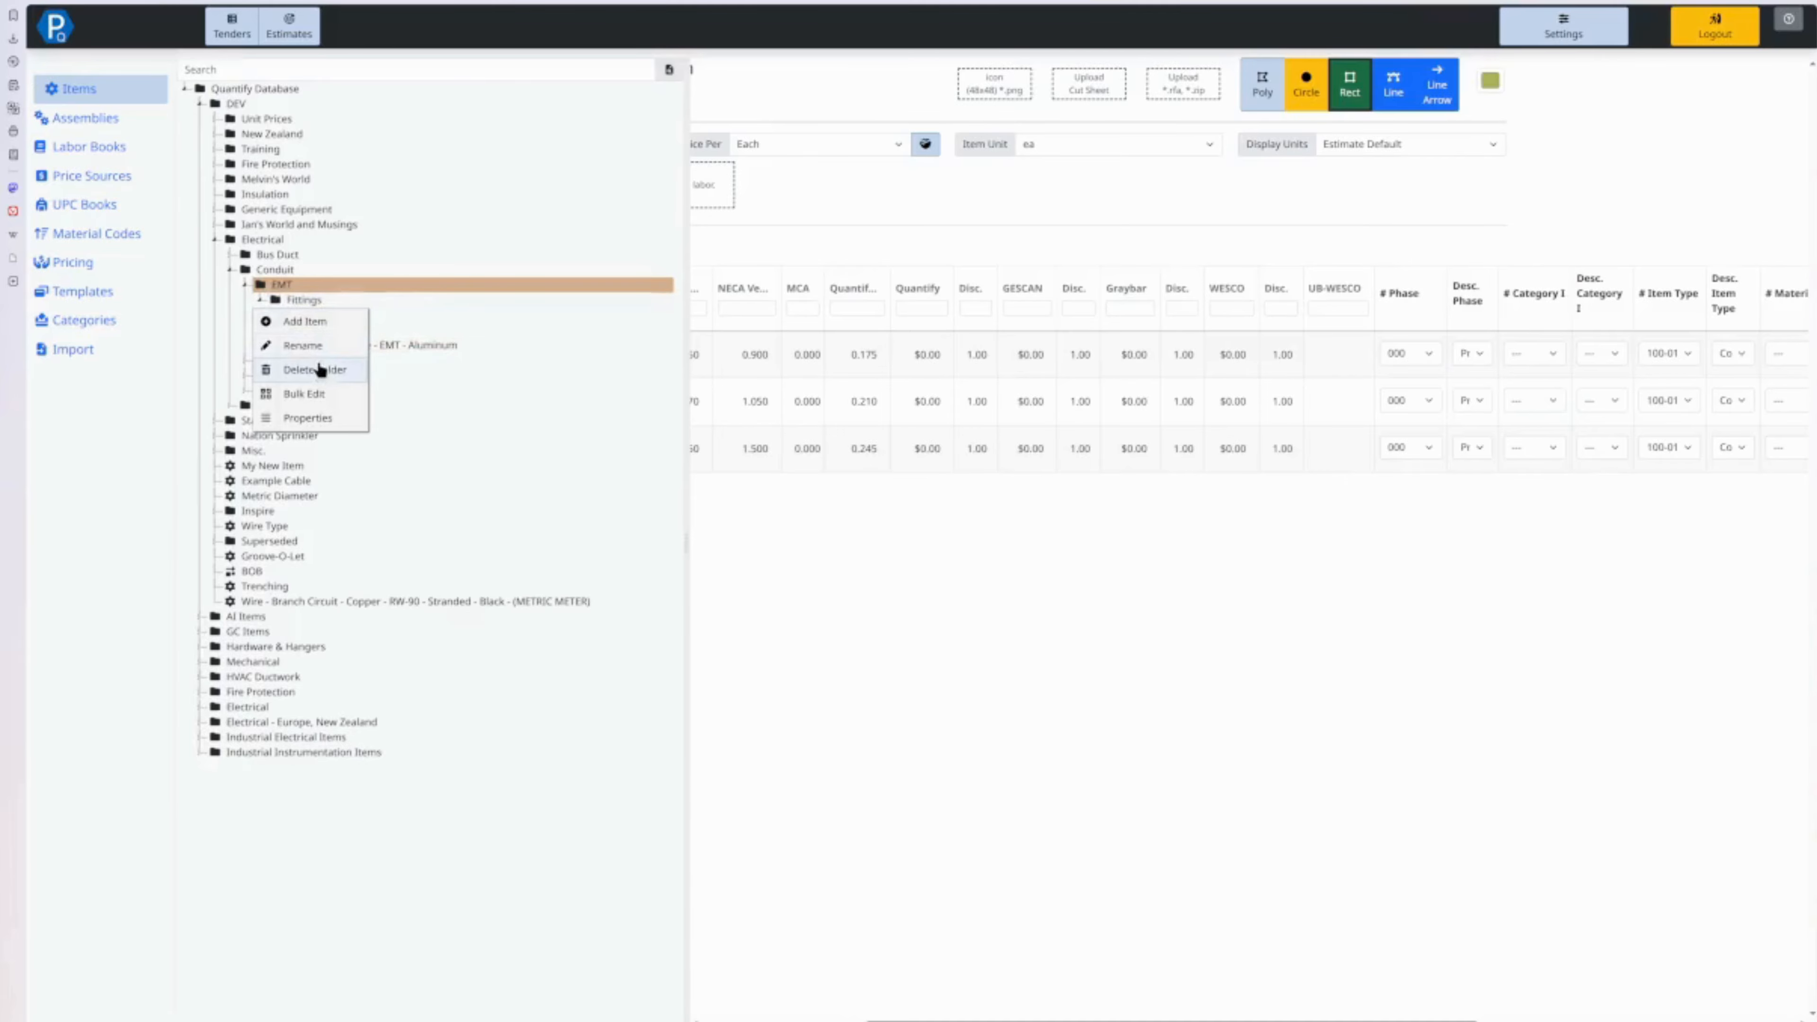
{"action": "left_click", "coordinate": [307, 393]}
{"action": "left_click", "coordinate": [463, 245]}
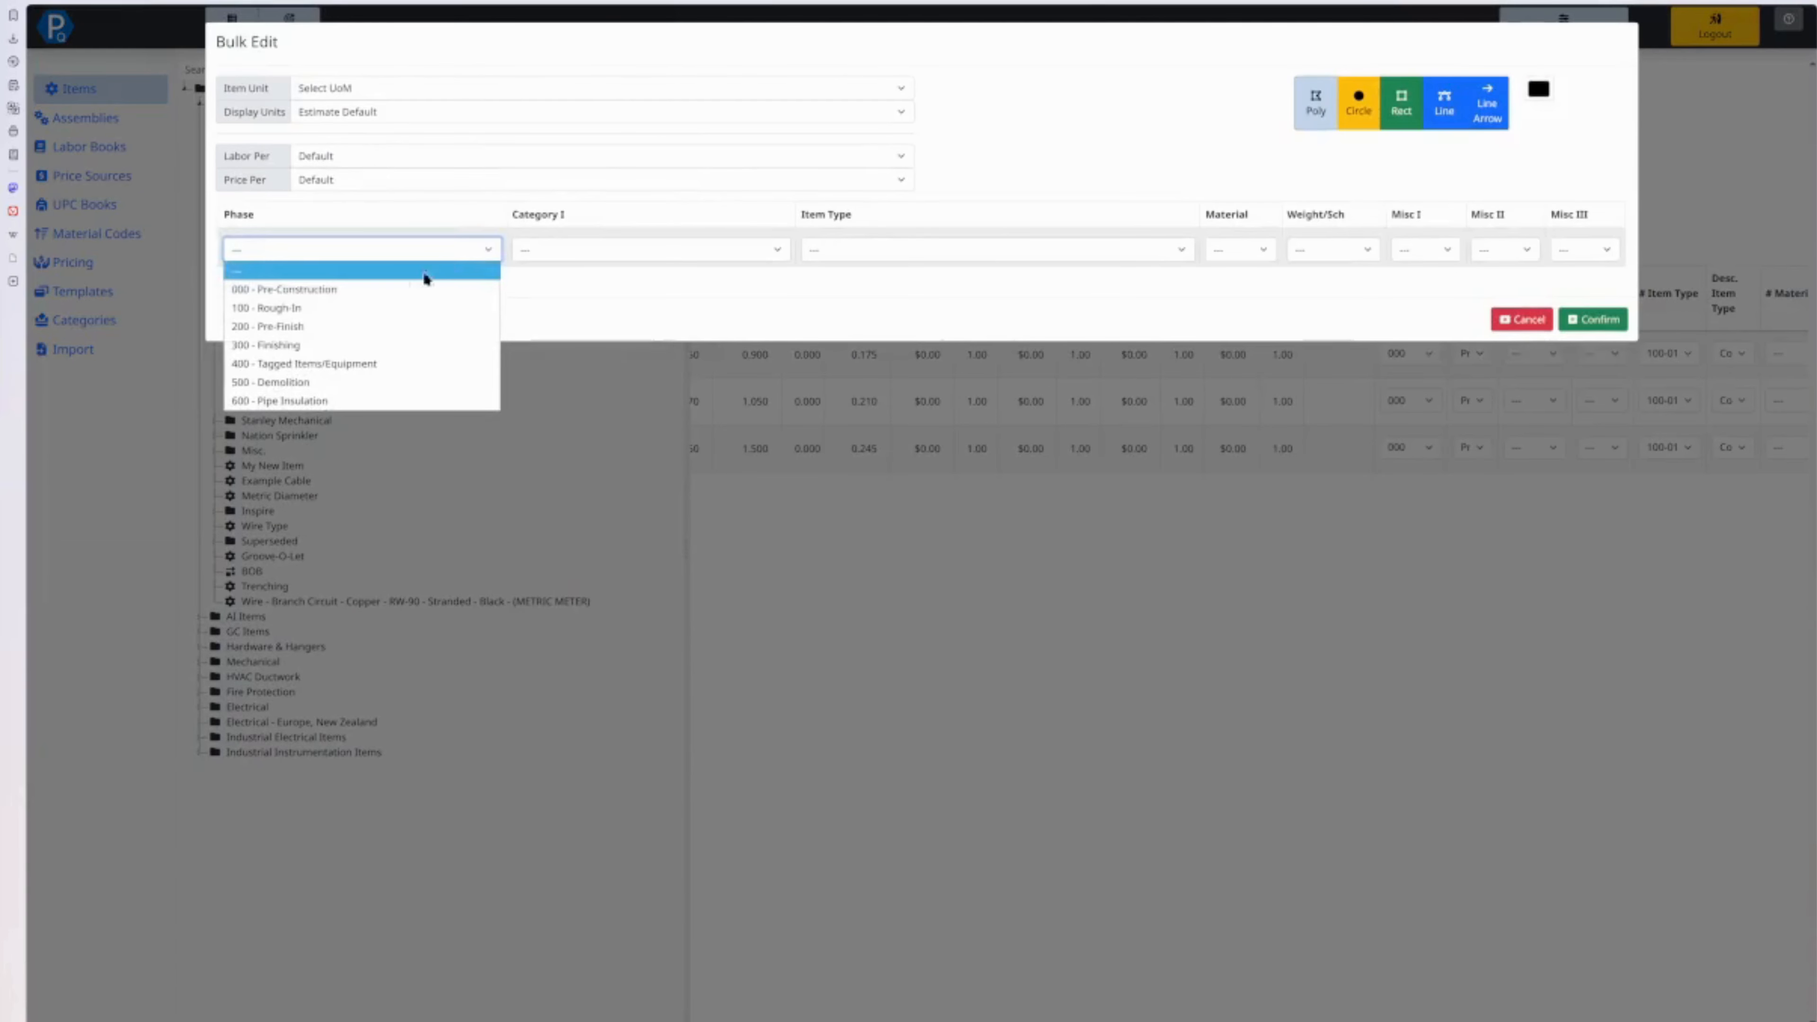
{"action": "left_click", "coordinate": [386, 309]}
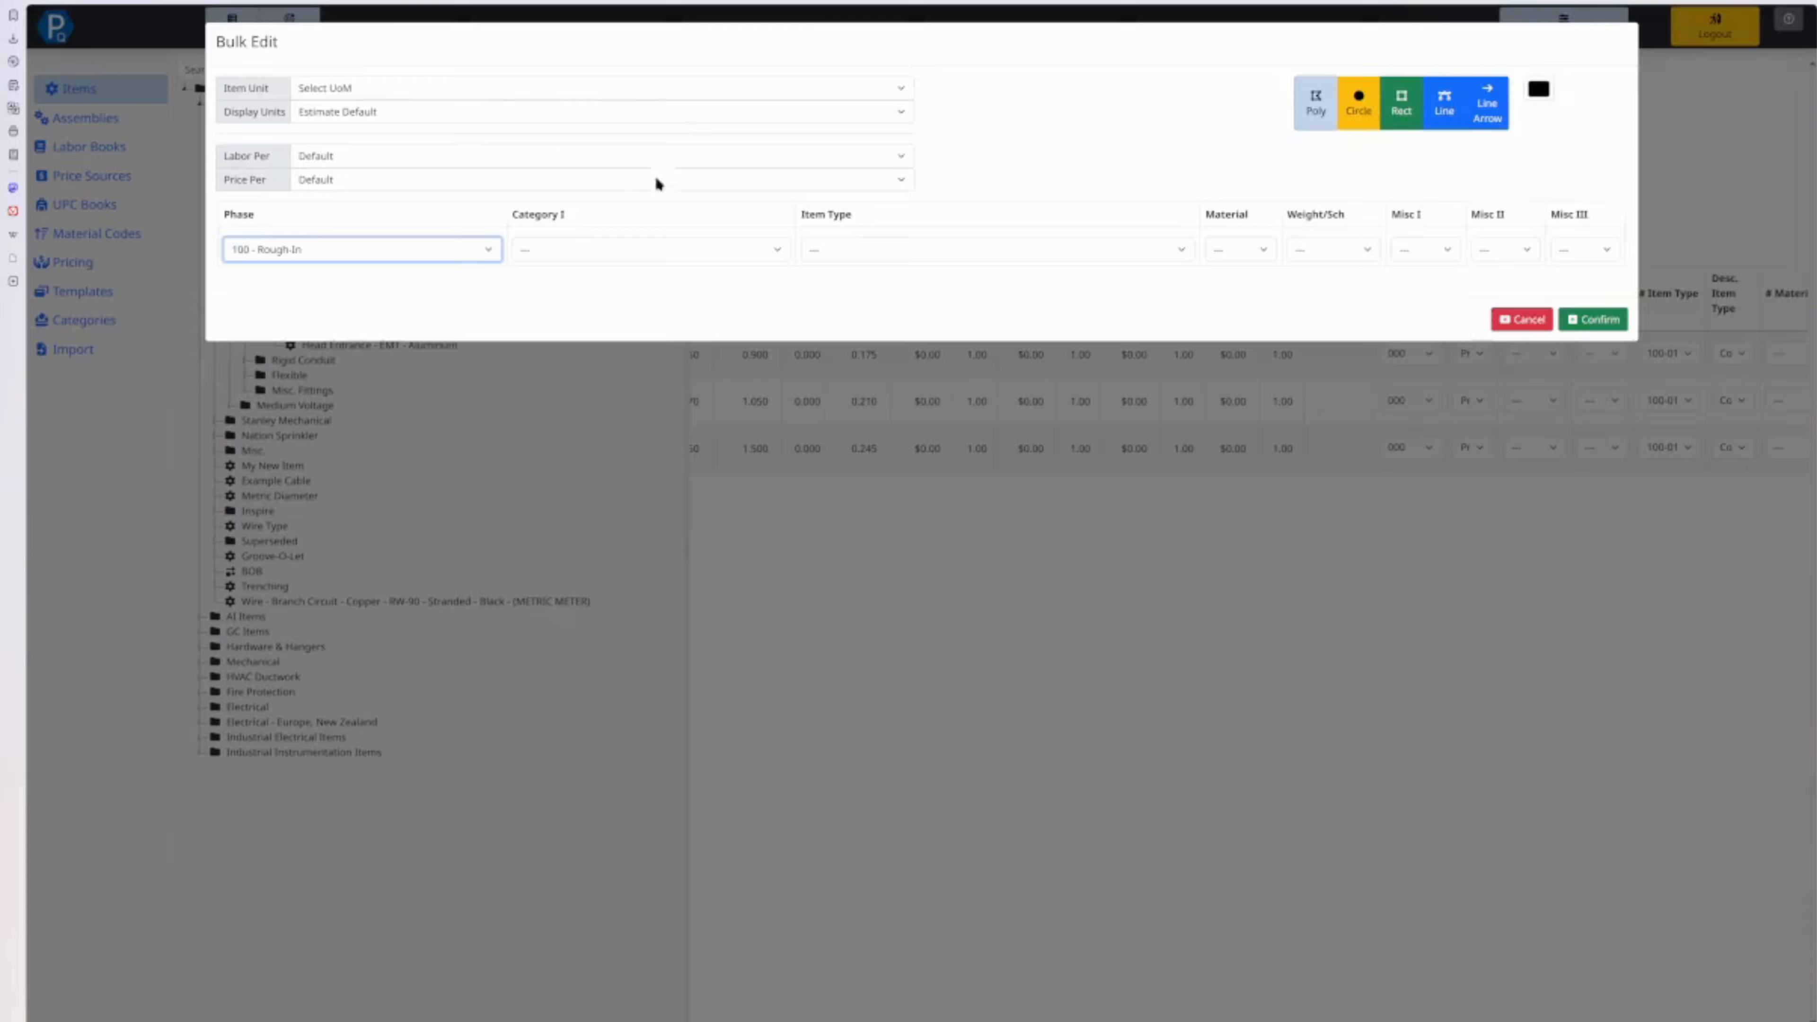
Examine the colour, Item Unit and Display Units options offered for the EMT folder's bulk edit.
{"action": "left_click", "coordinate": [1539, 90]}
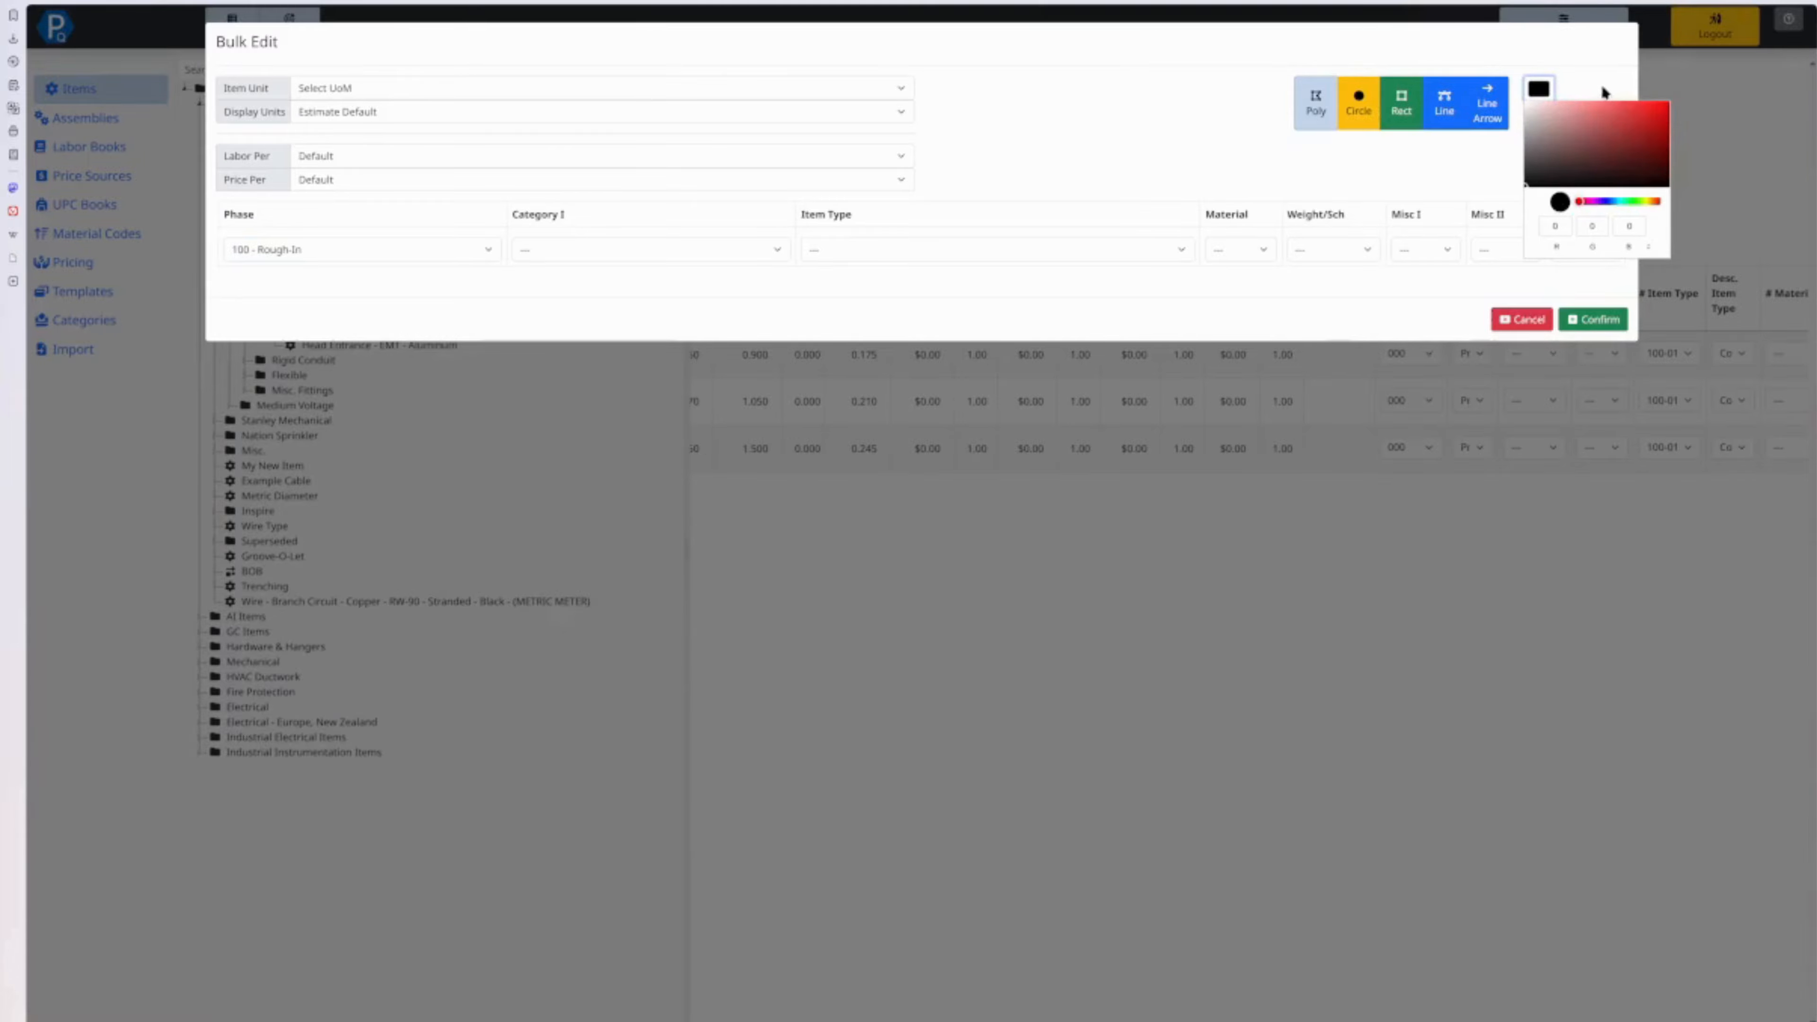
{"action": "left_click", "coordinate": [1332, 55]}
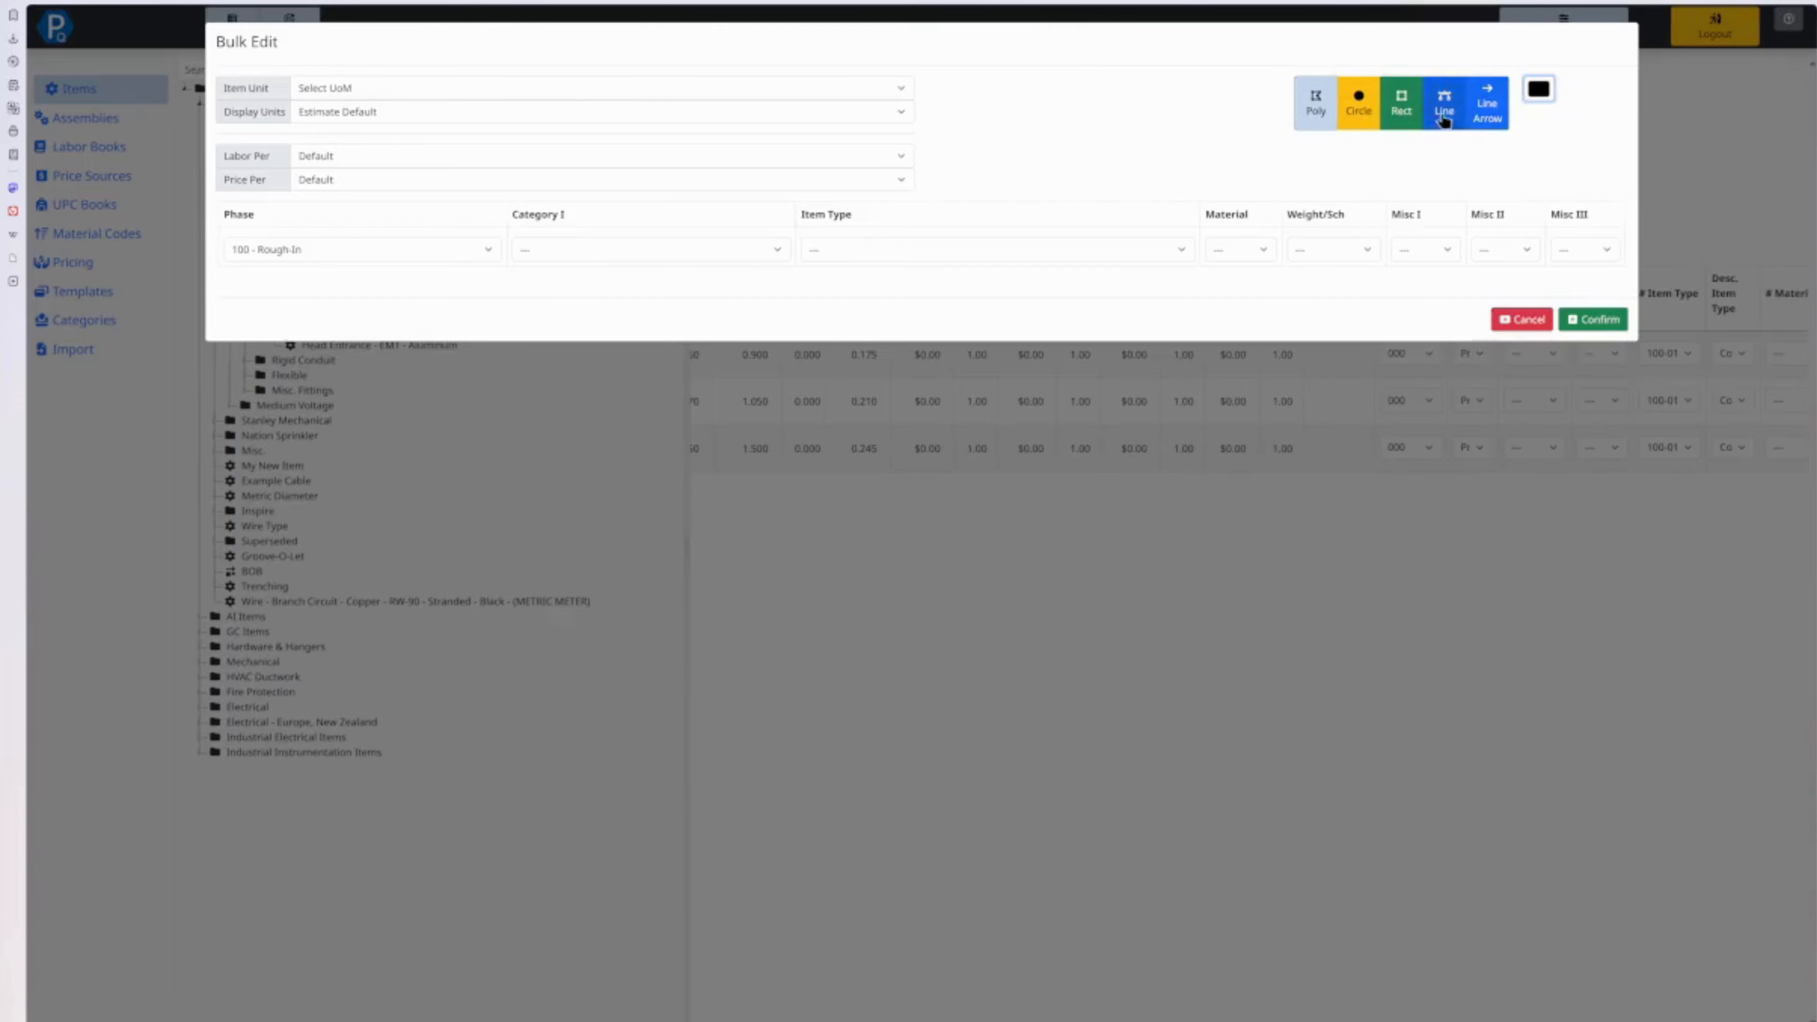
{"action": "left_click", "coordinate": [422, 89]}
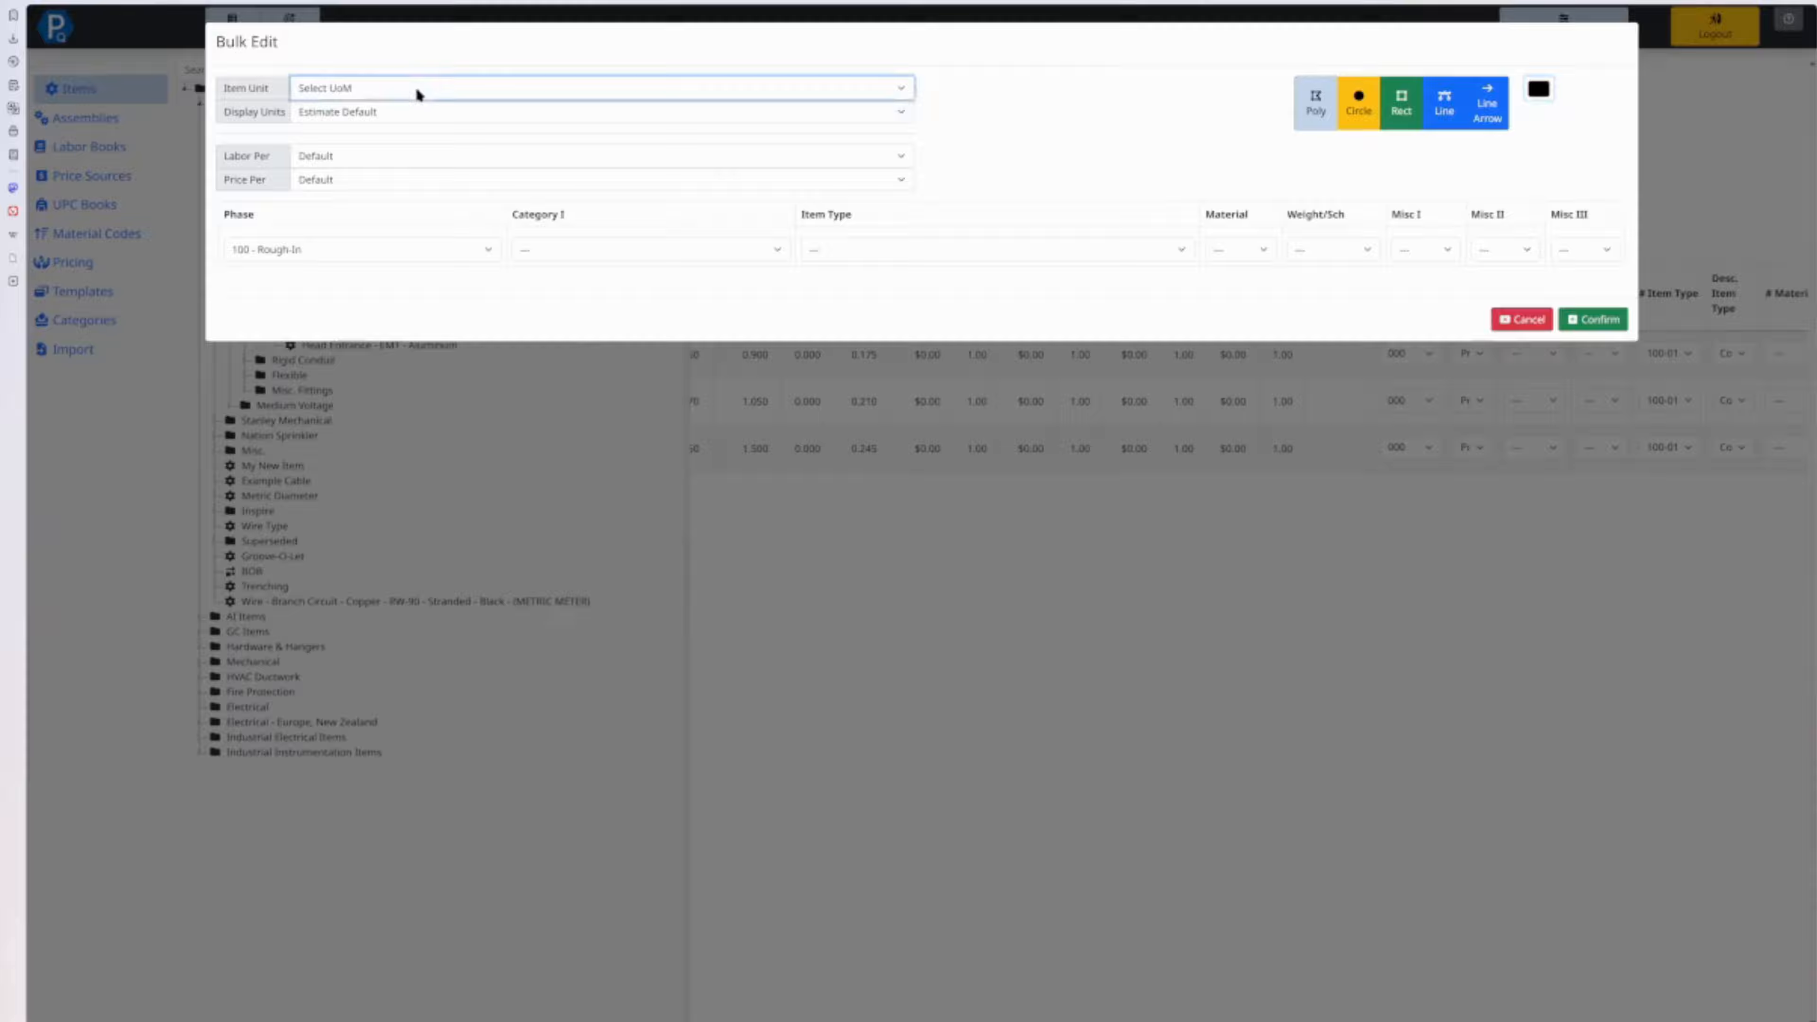
{"action": "left_click", "coordinate": [546, 34]}
{"action": "left_click", "coordinate": [575, 88]}
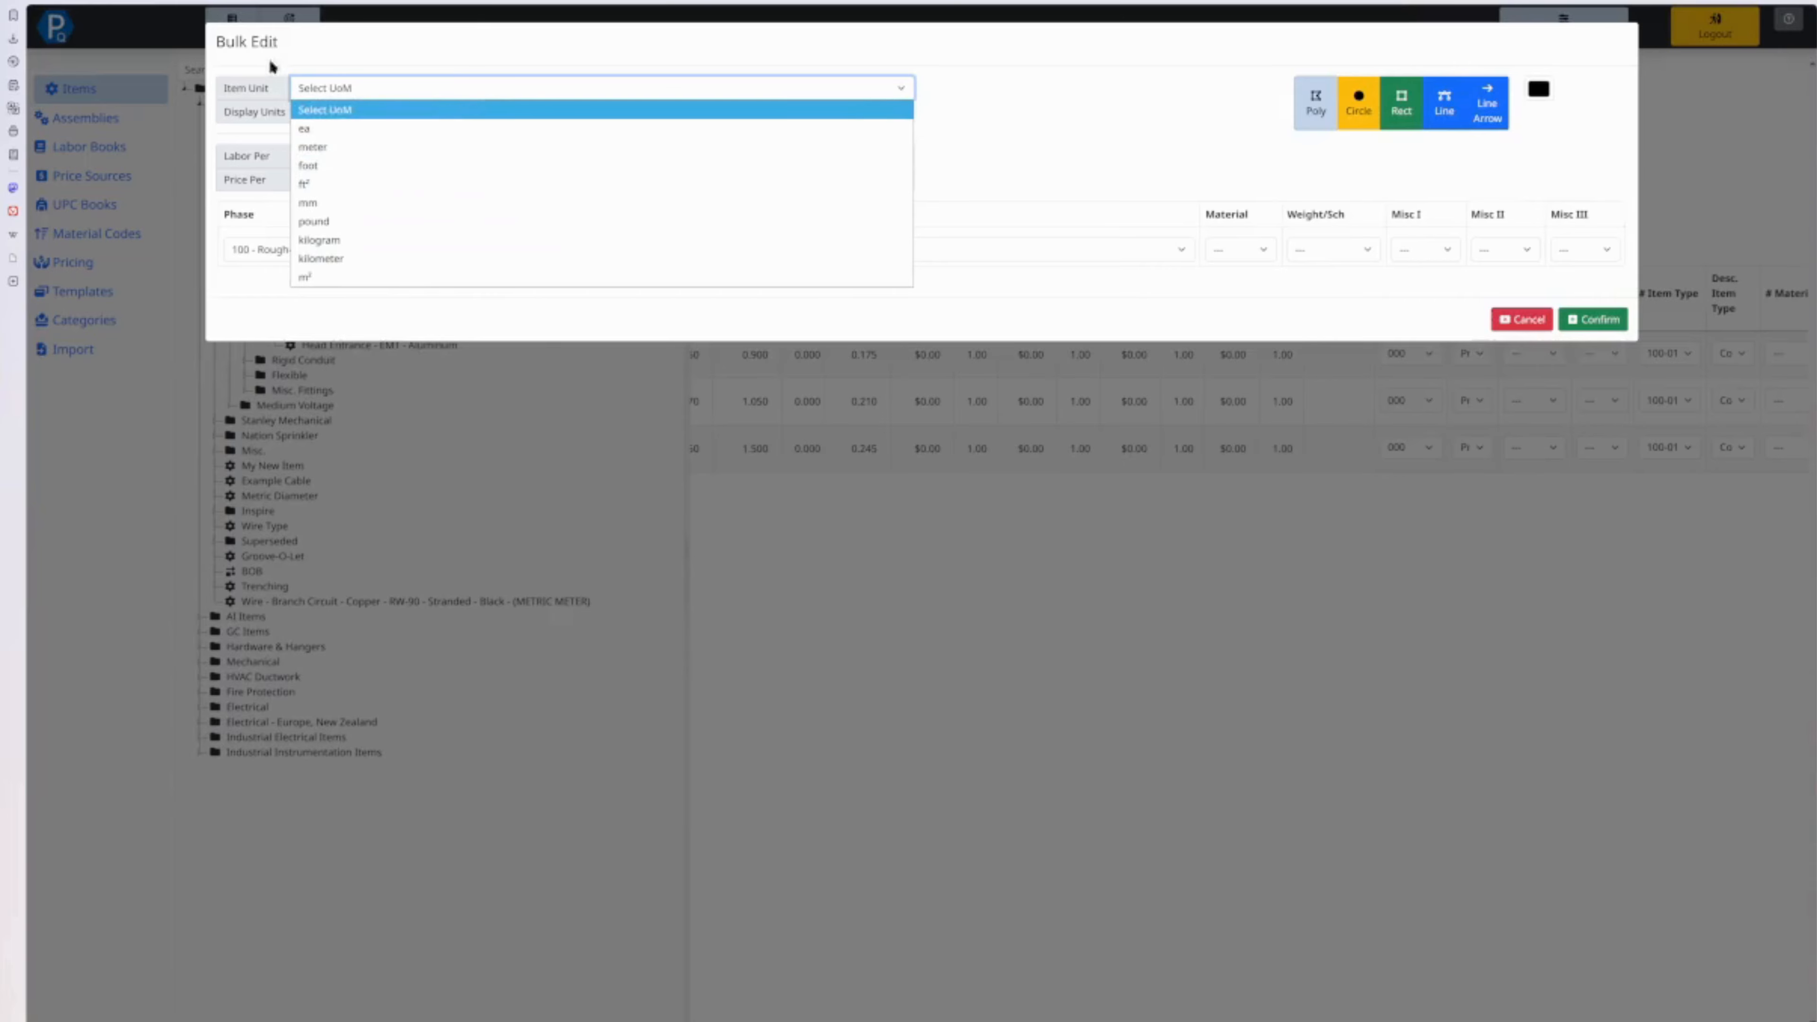
{"action": "left_click", "coordinate": [335, 52]}
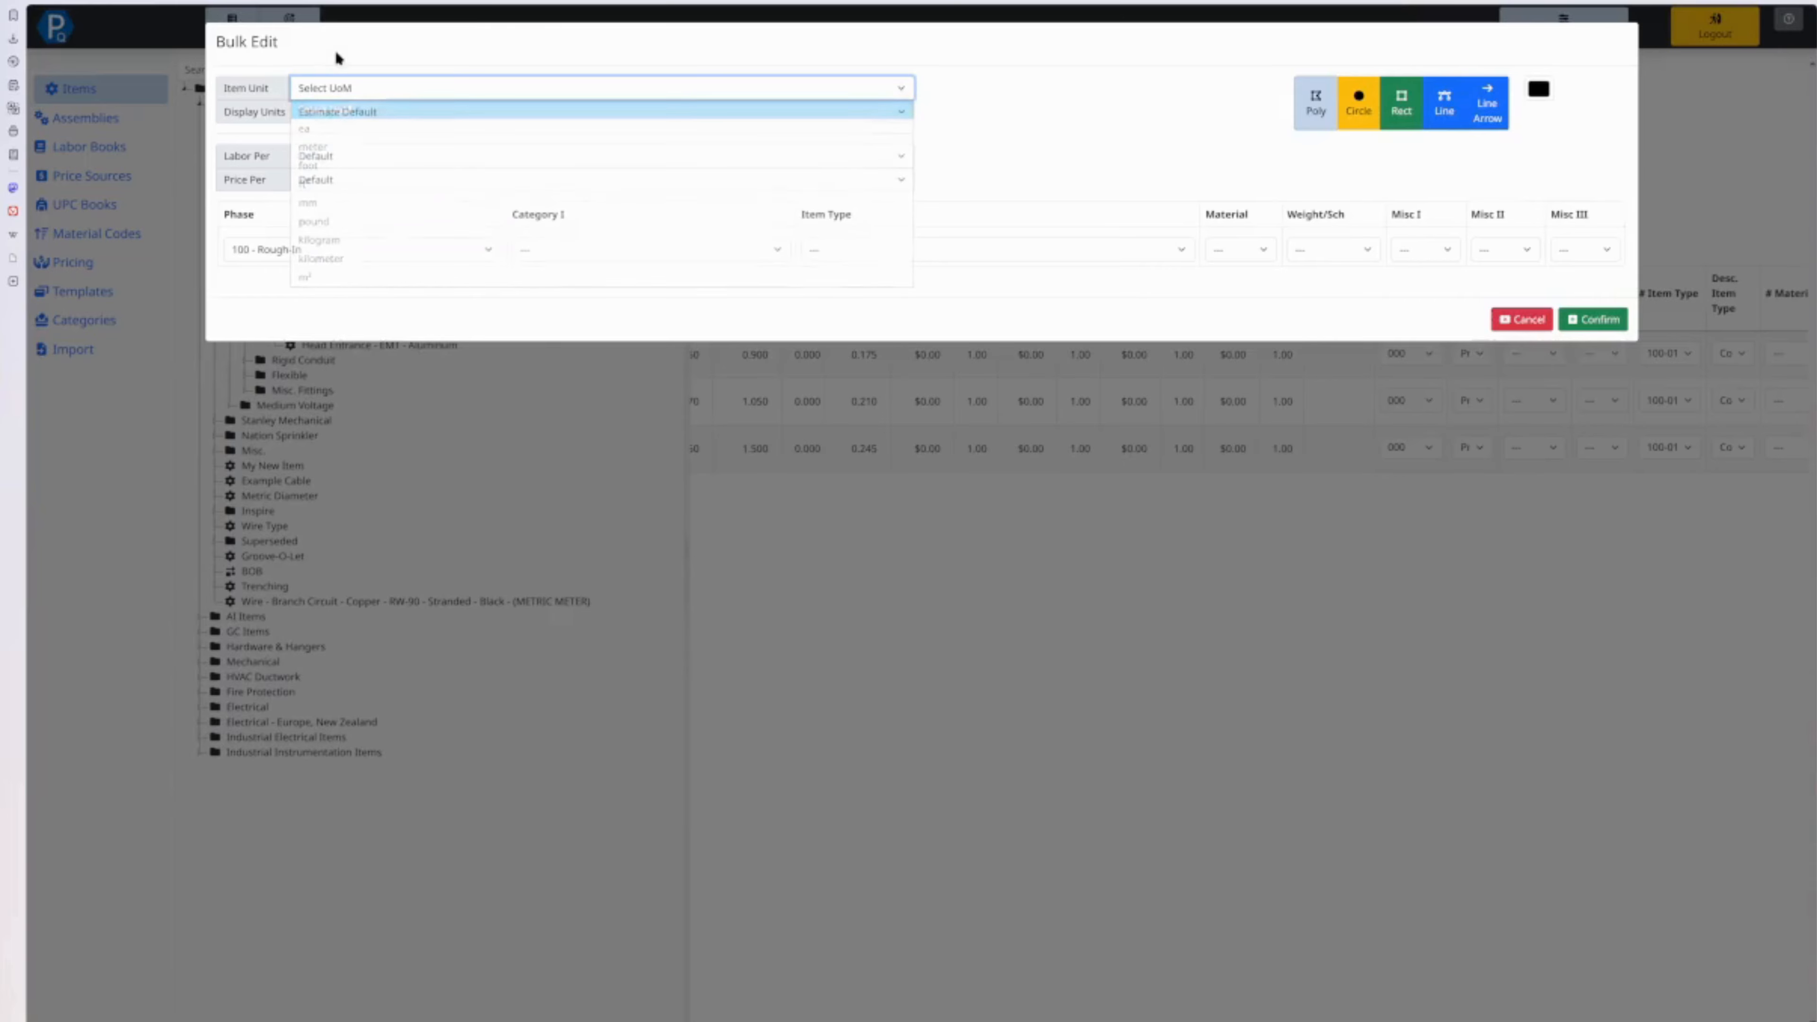
{"action": "left_click", "coordinate": [341, 112]}
{"action": "left_click", "coordinate": [323, 111]}
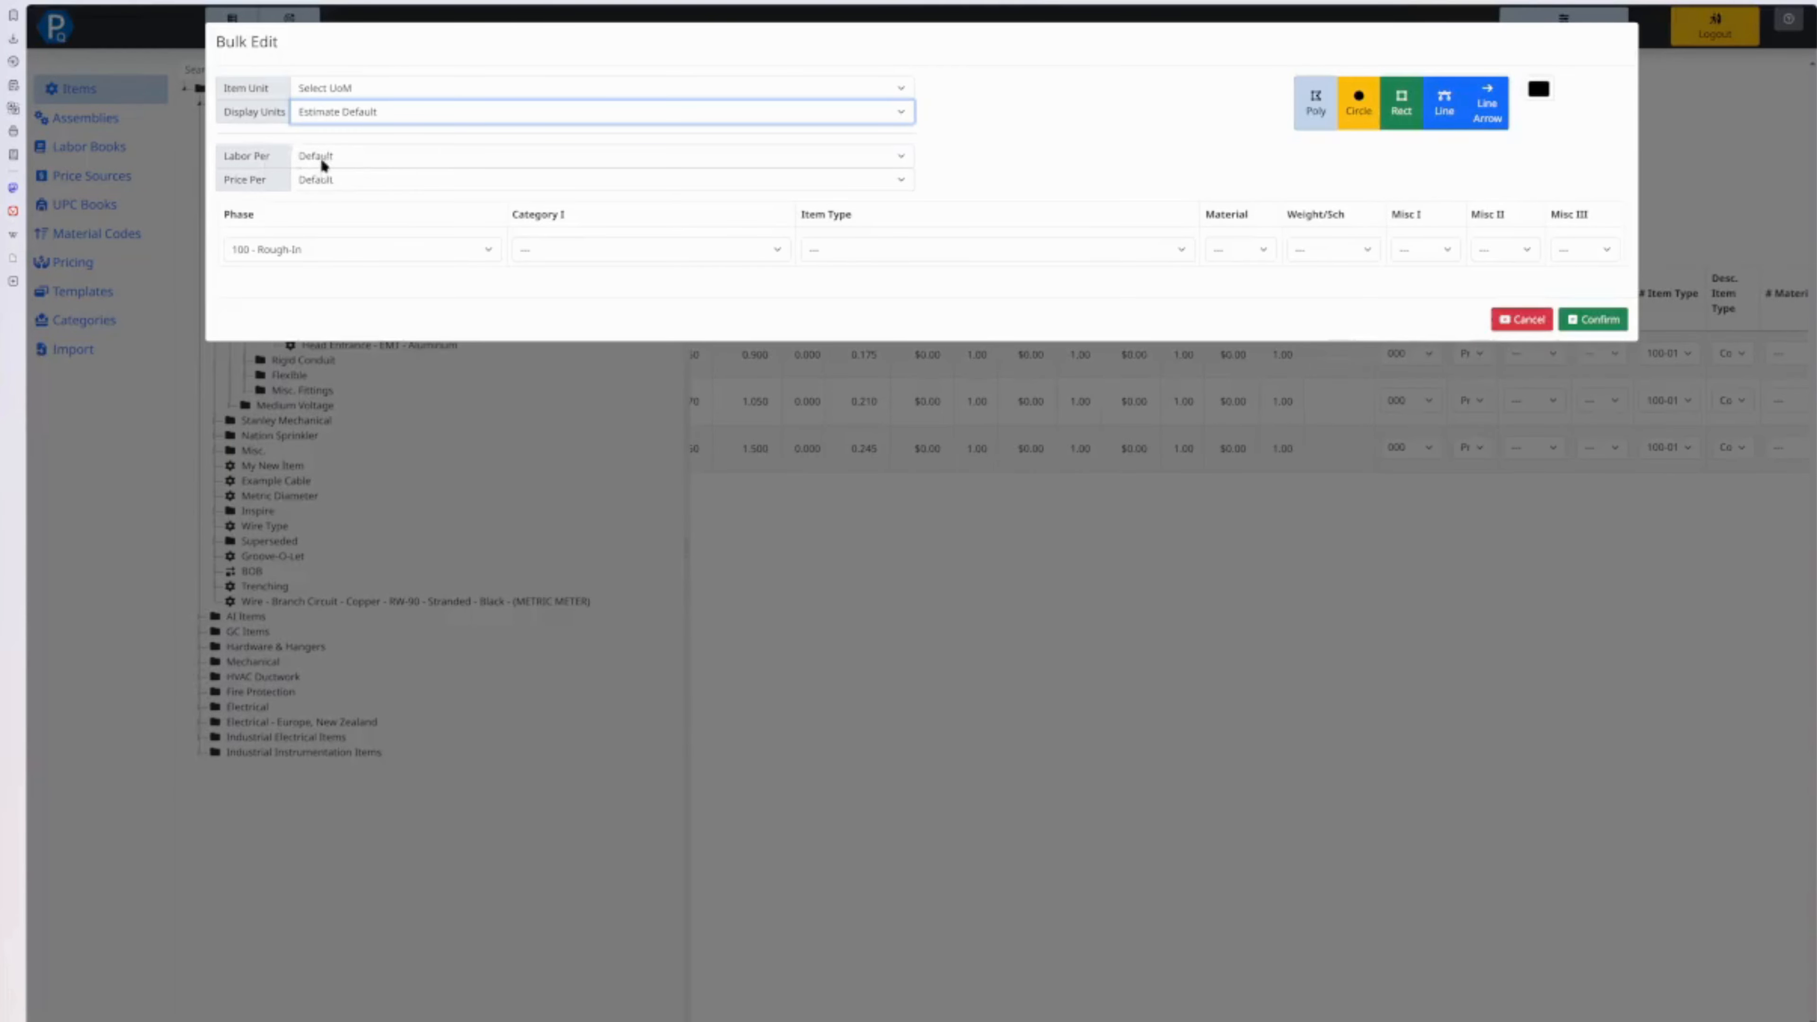
Apply the bulk edit to all items in the EMT folder and recheck the Phase values of Head Entrance - EMT - Aluminum.
{"action": "left_click", "coordinate": [1610, 321]}
{"action": "left_click", "coordinate": [1143, 175]}
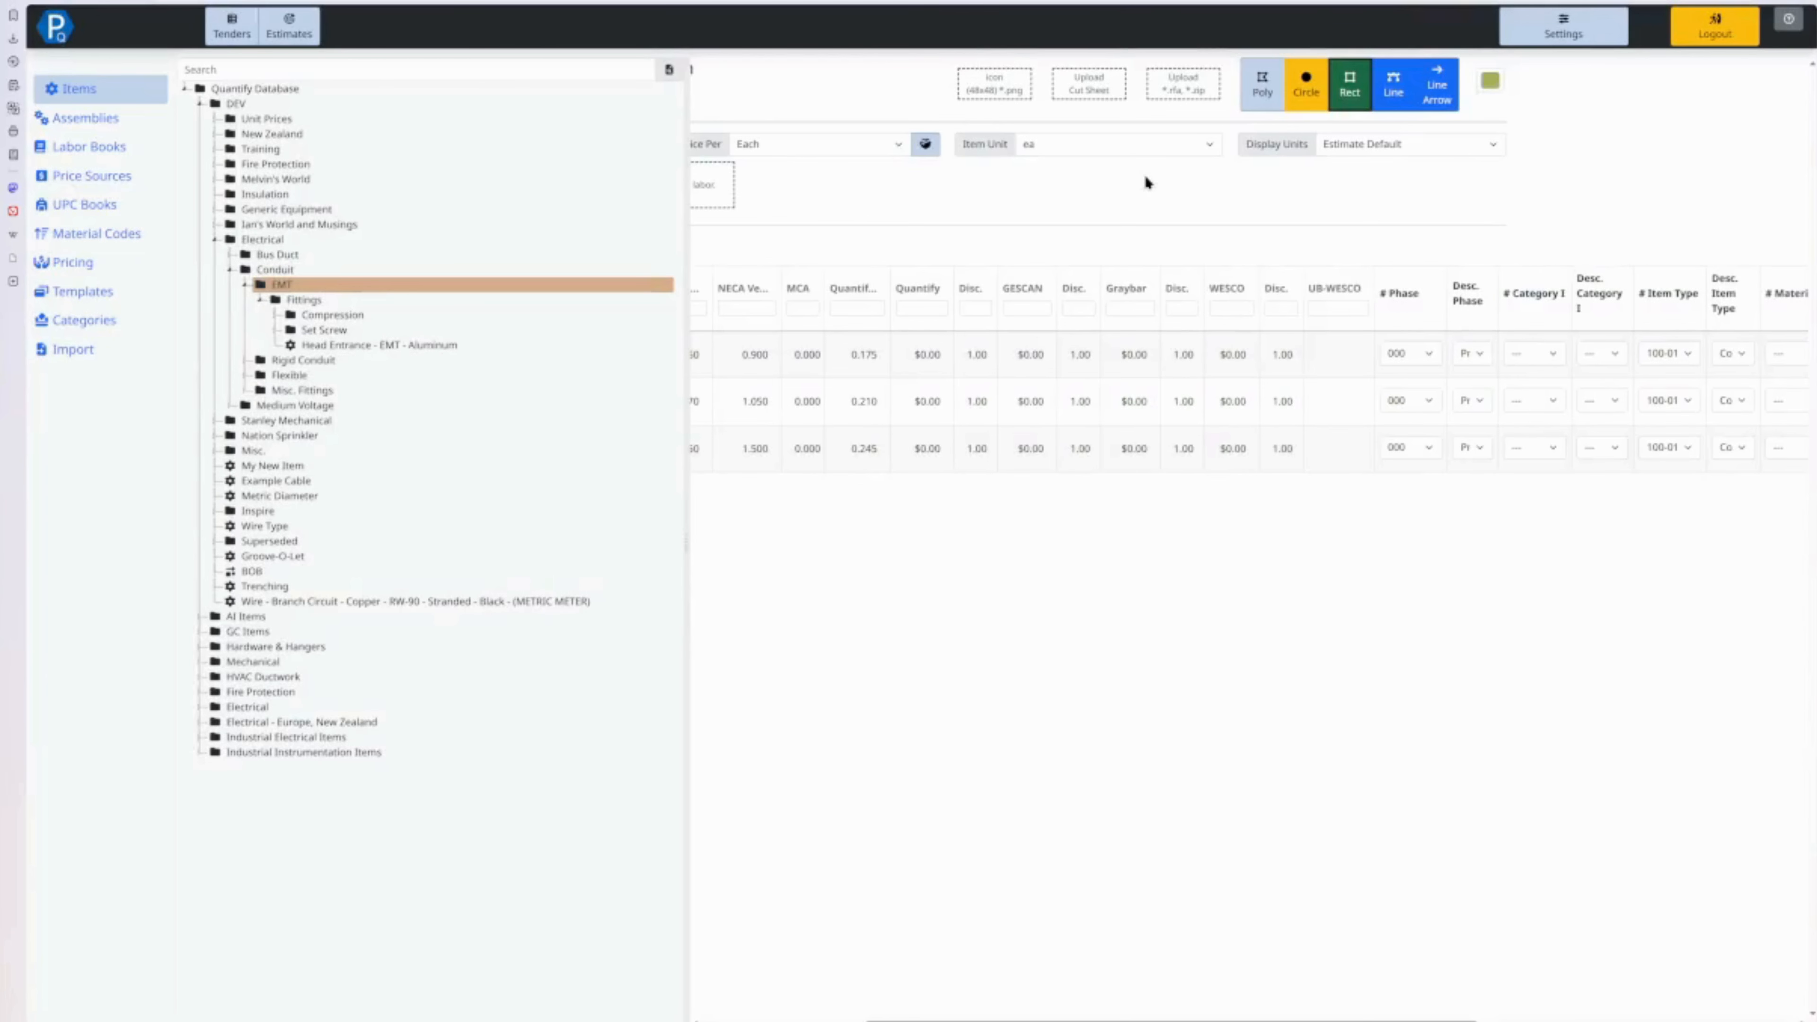
{"action": "left_click", "coordinate": [372, 346]}
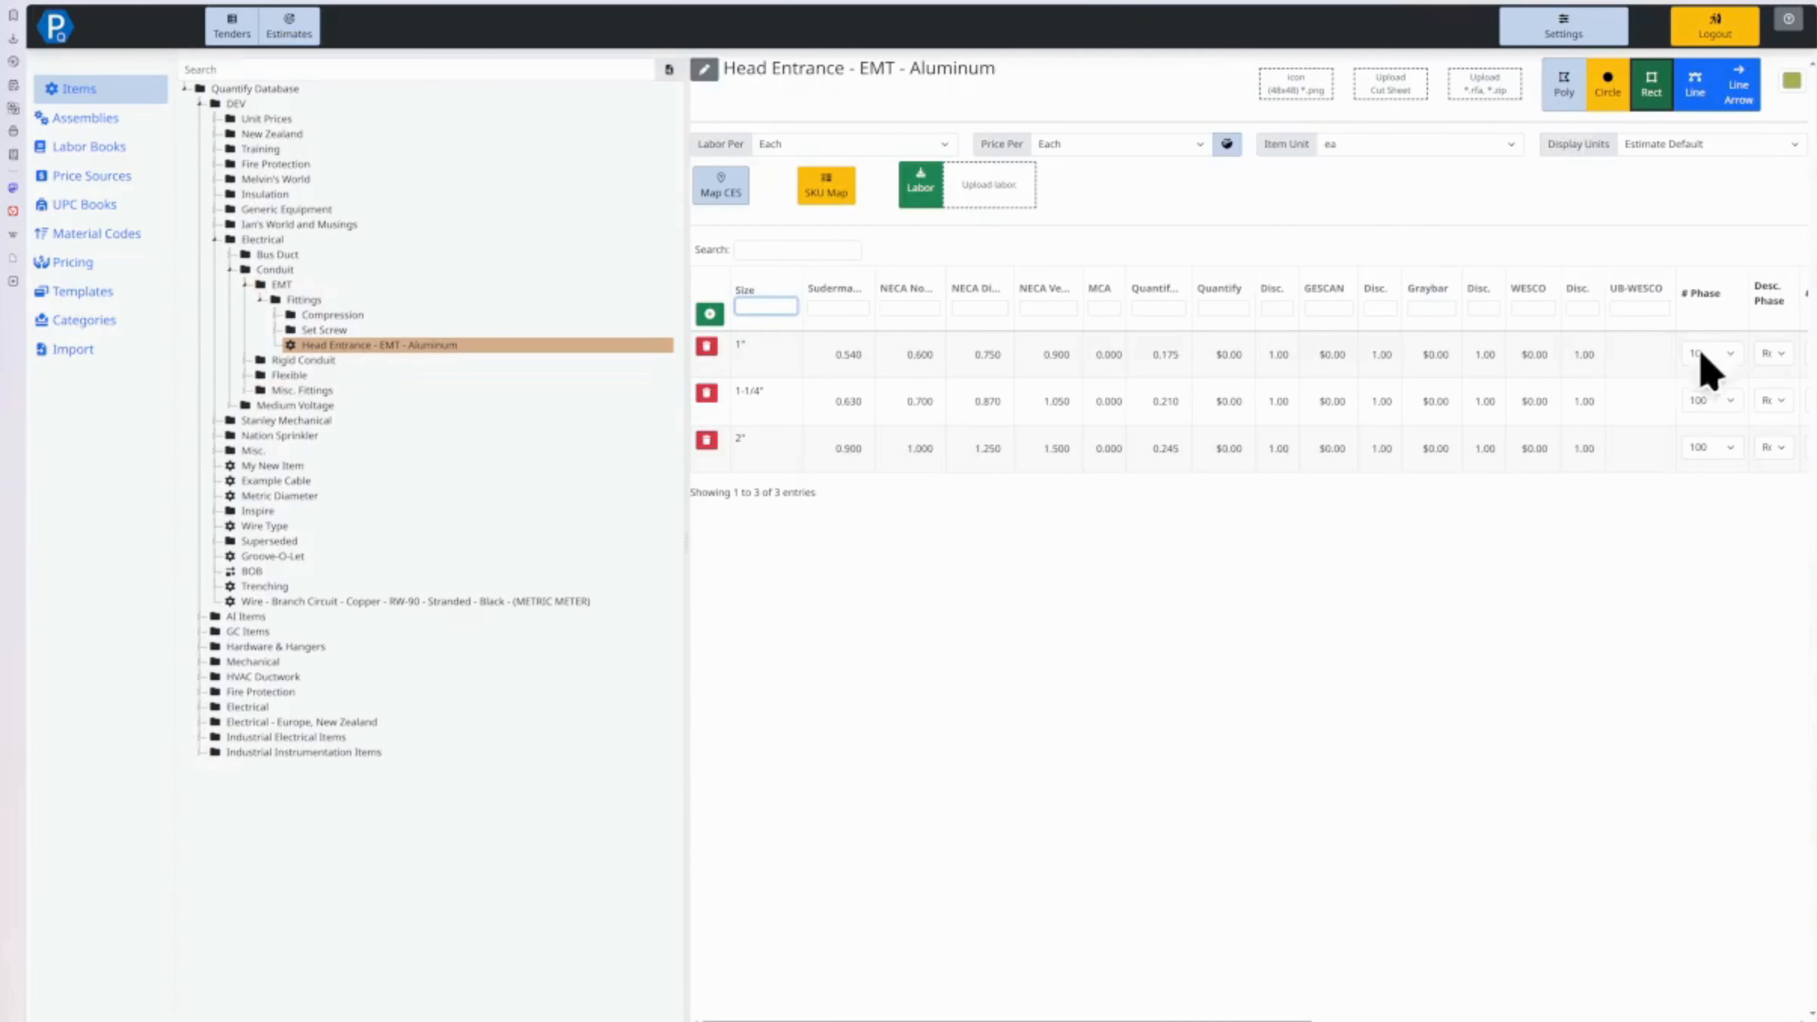
{"action": "scroll", "coordinate": [1701, 380], "scroll_direction": "right", "scroll_amount": 1}
{"action": "scroll", "coordinate": [1701, 380], "scroll_direction": "right", "scroll_amount": 5}
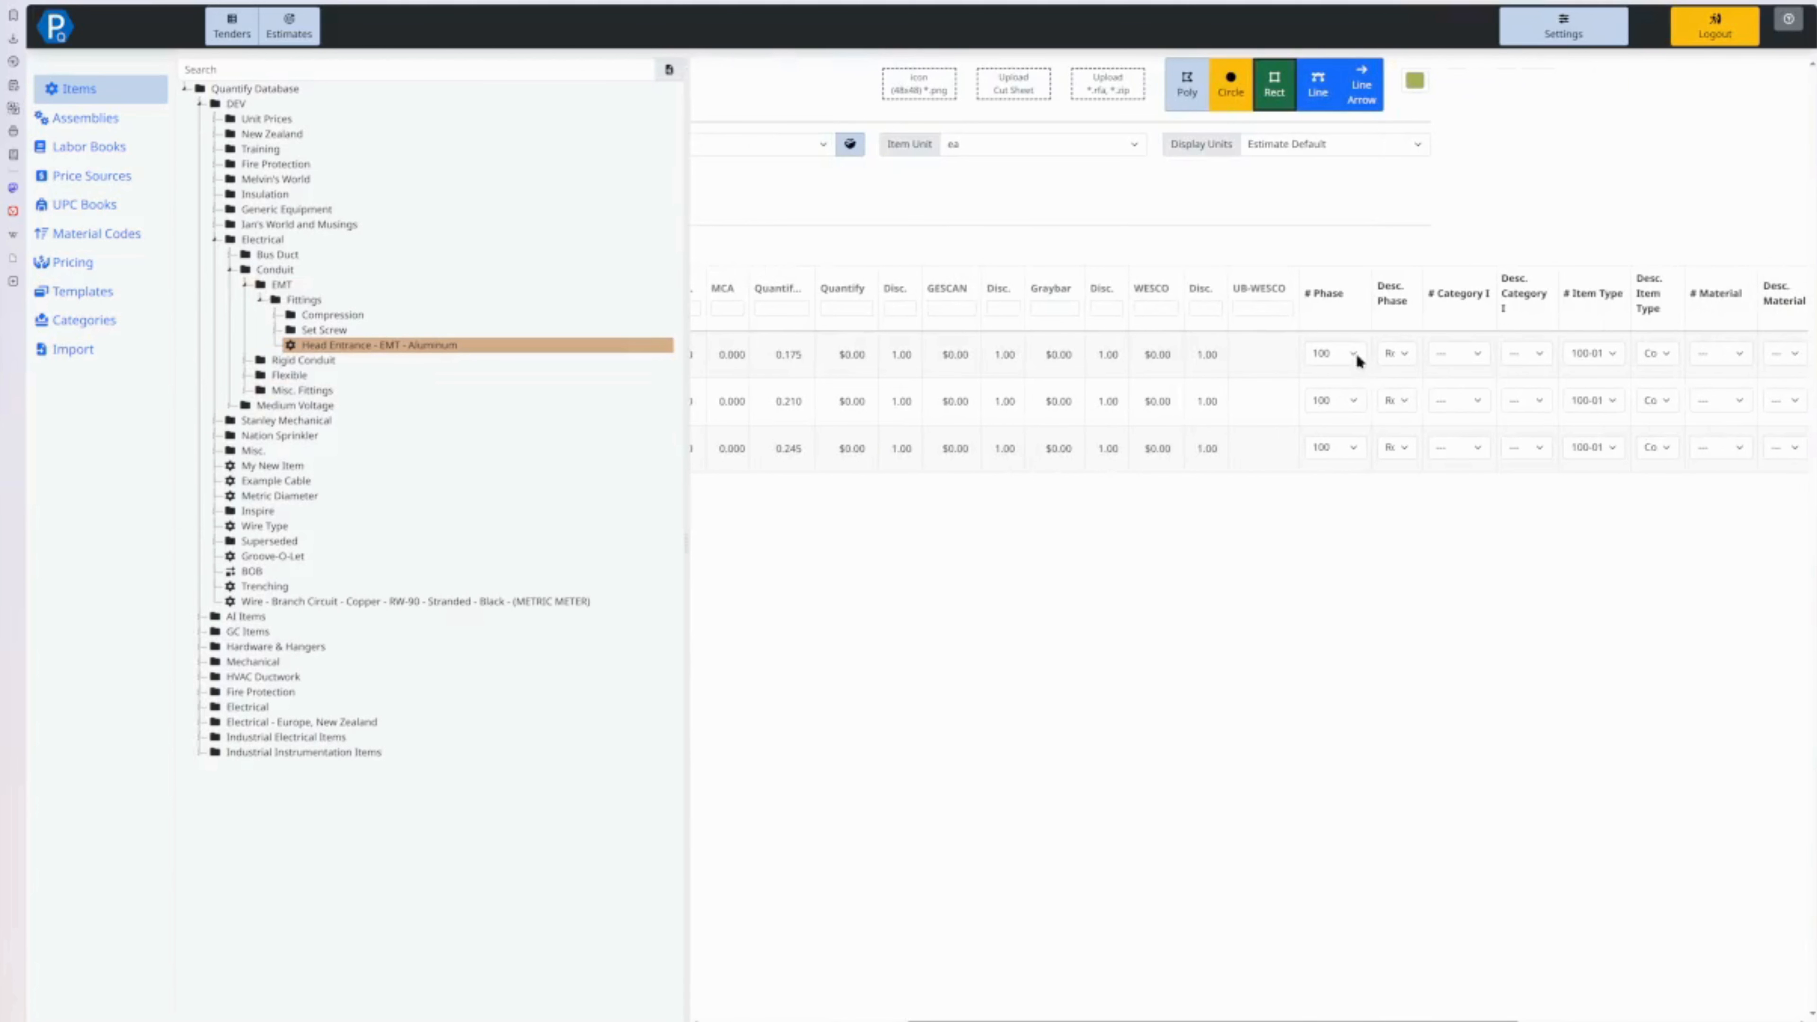
Open the Wiring - Data - Cat-6 - Bare Cable - Electric Group assembly in DEV > Electrical > Electric Group > Data Coms.
{"action": "left_click", "coordinate": [123, 120]}
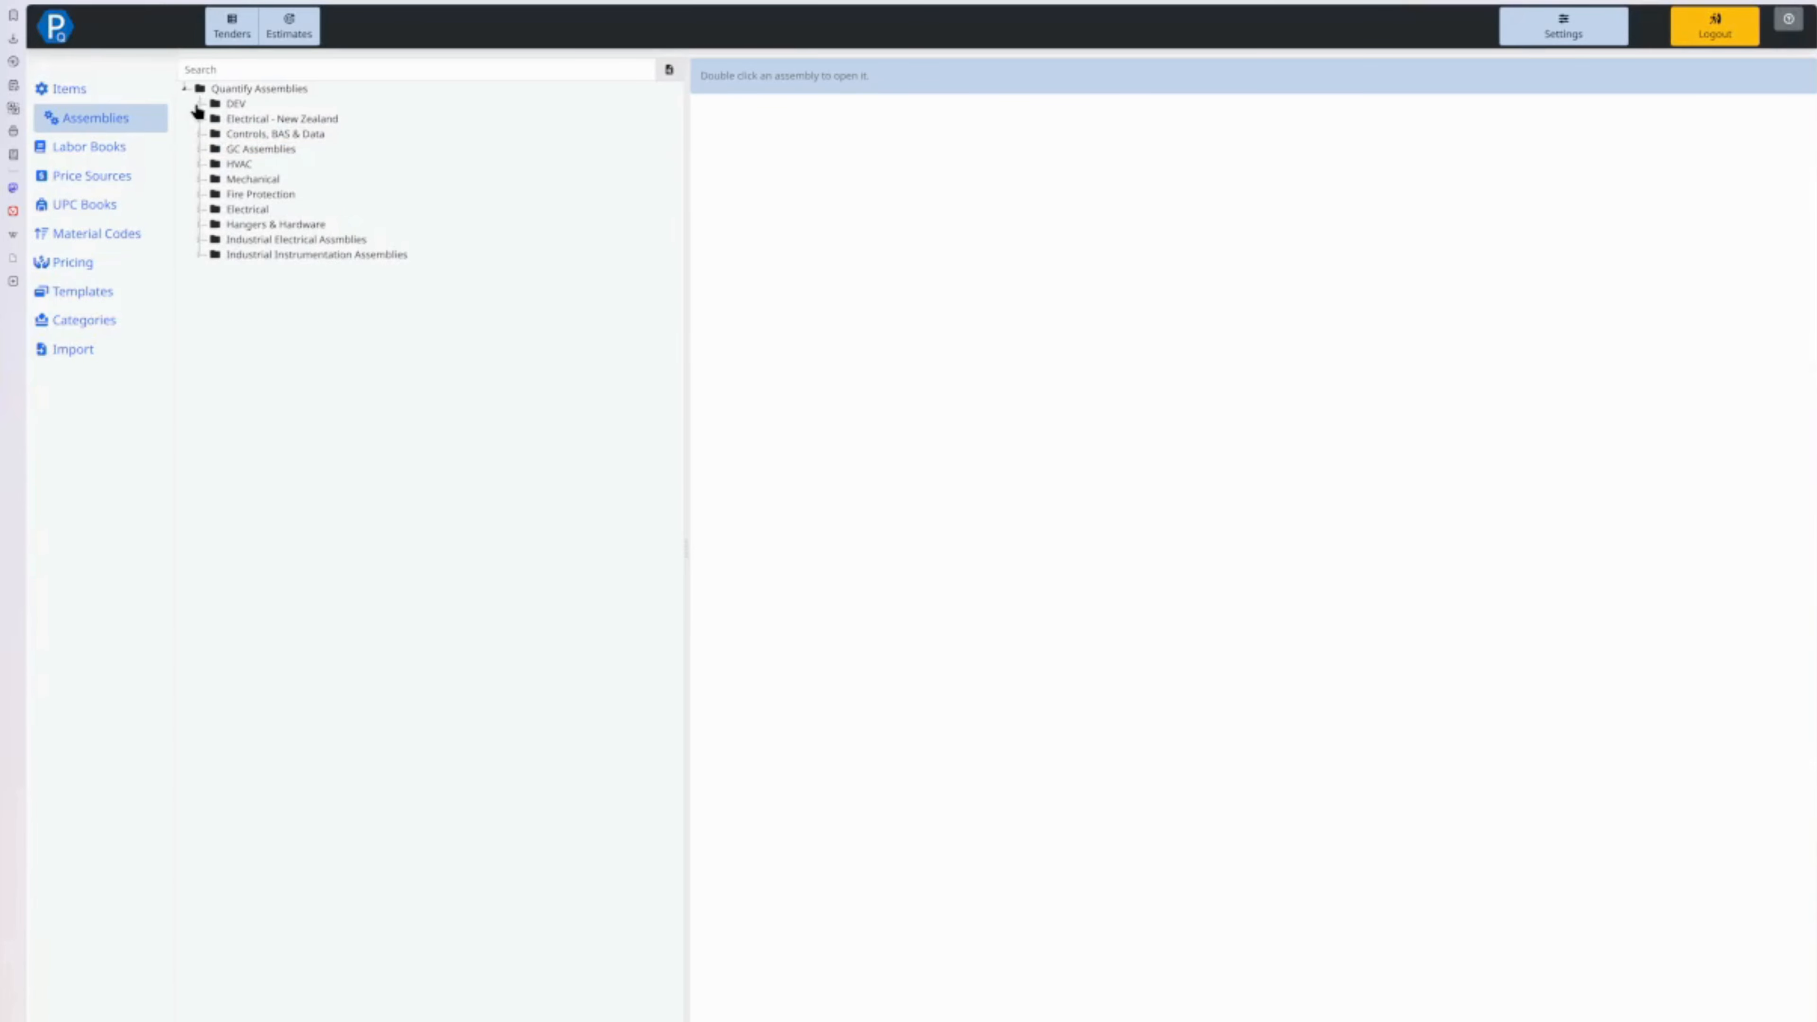
{"action": "left_click", "coordinate": [198, 106]}
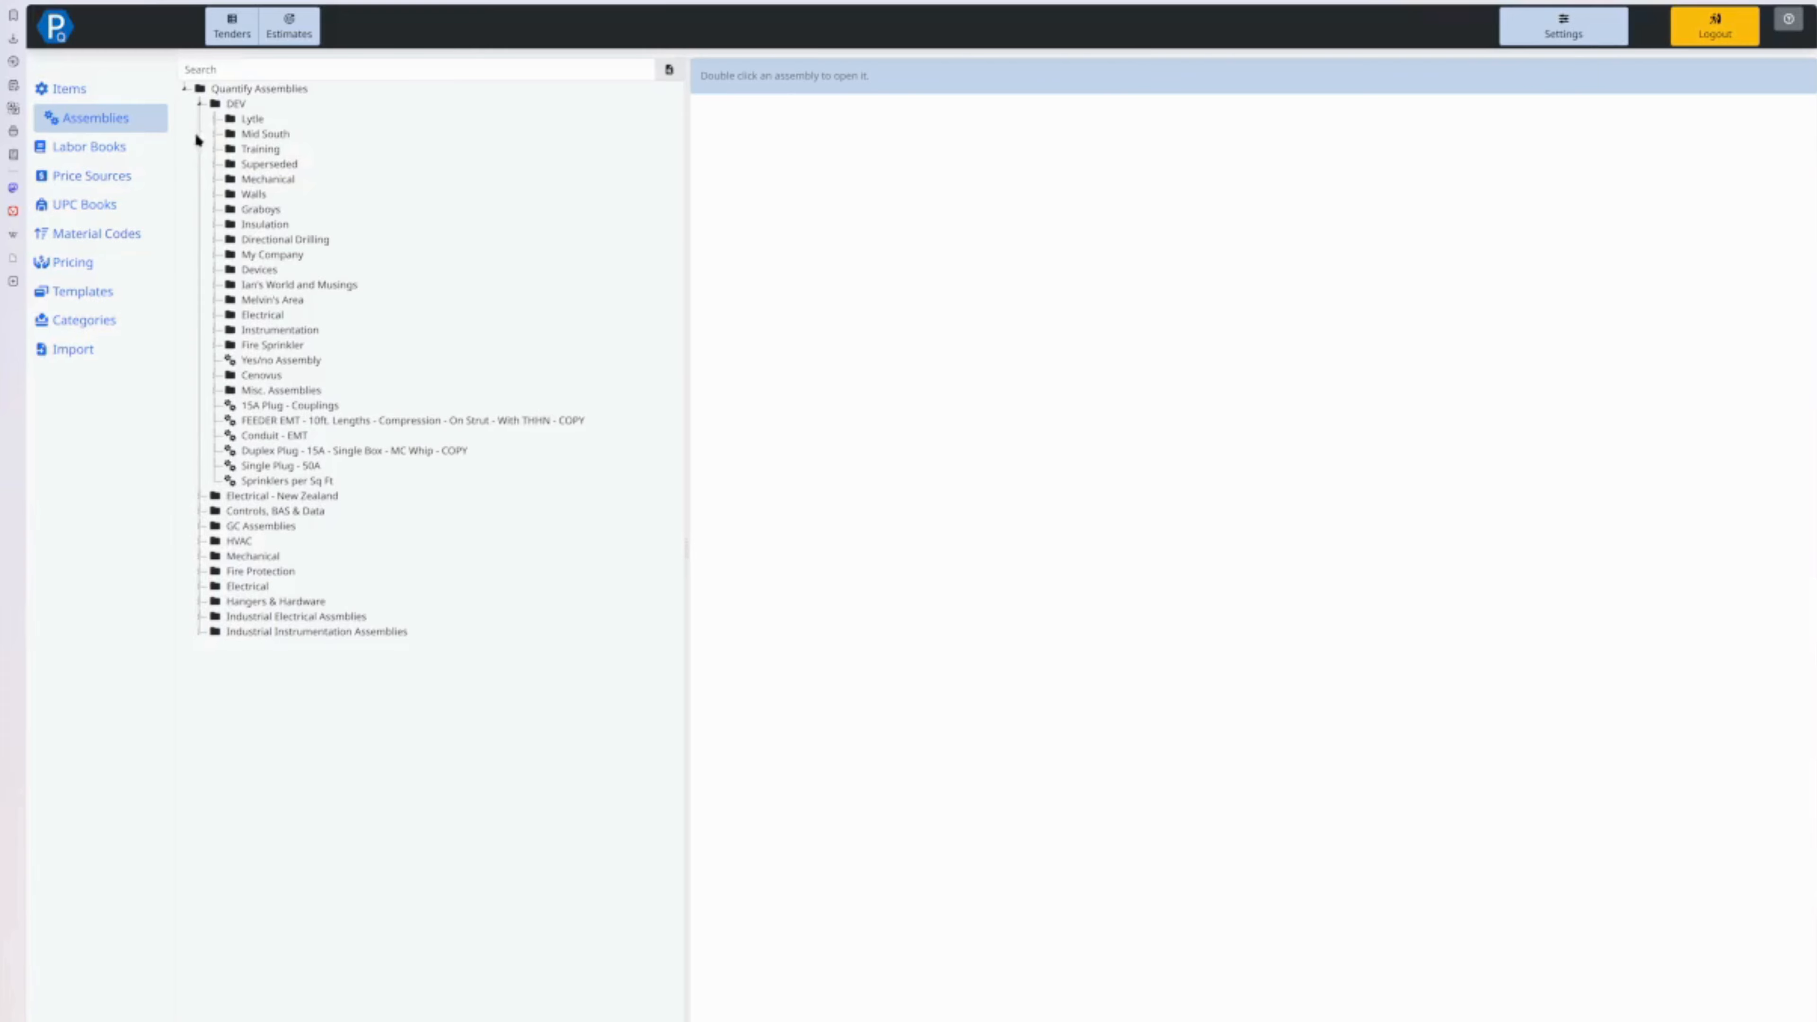
{"action": "left_click", "coordinate": [215, 315]}
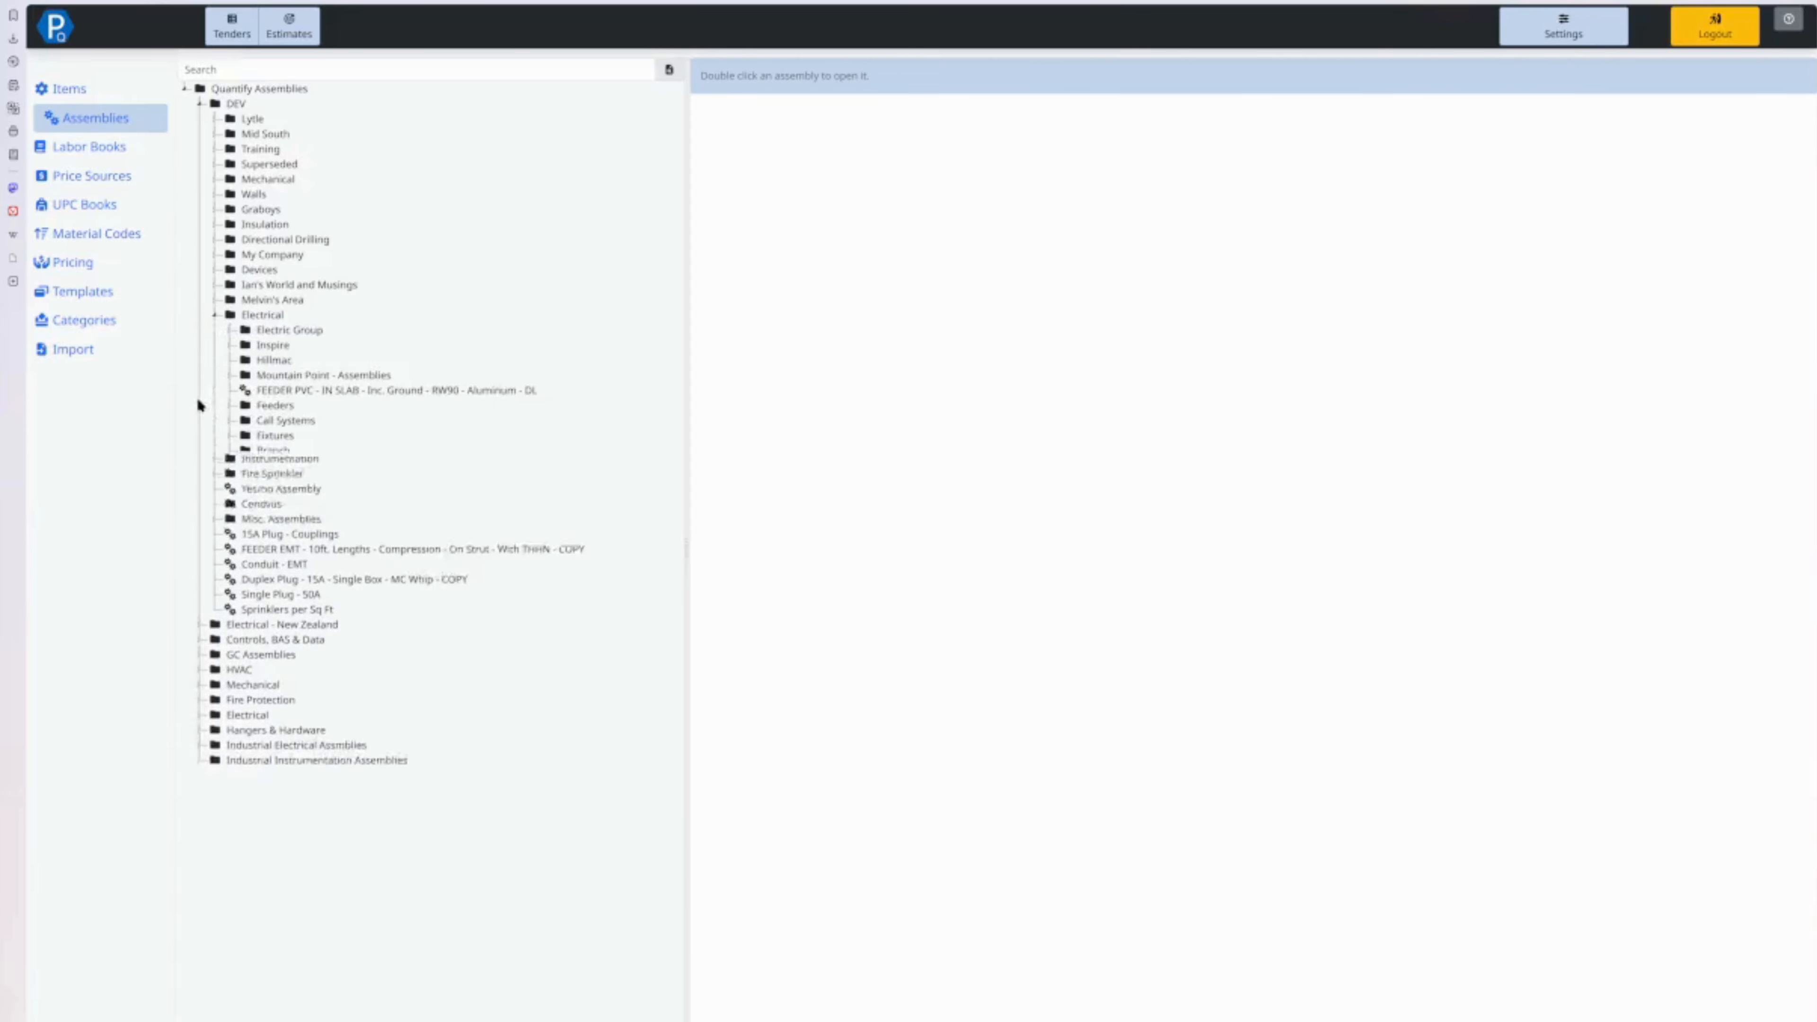
{"action": "left_click", "coordinate": [228, 331]}
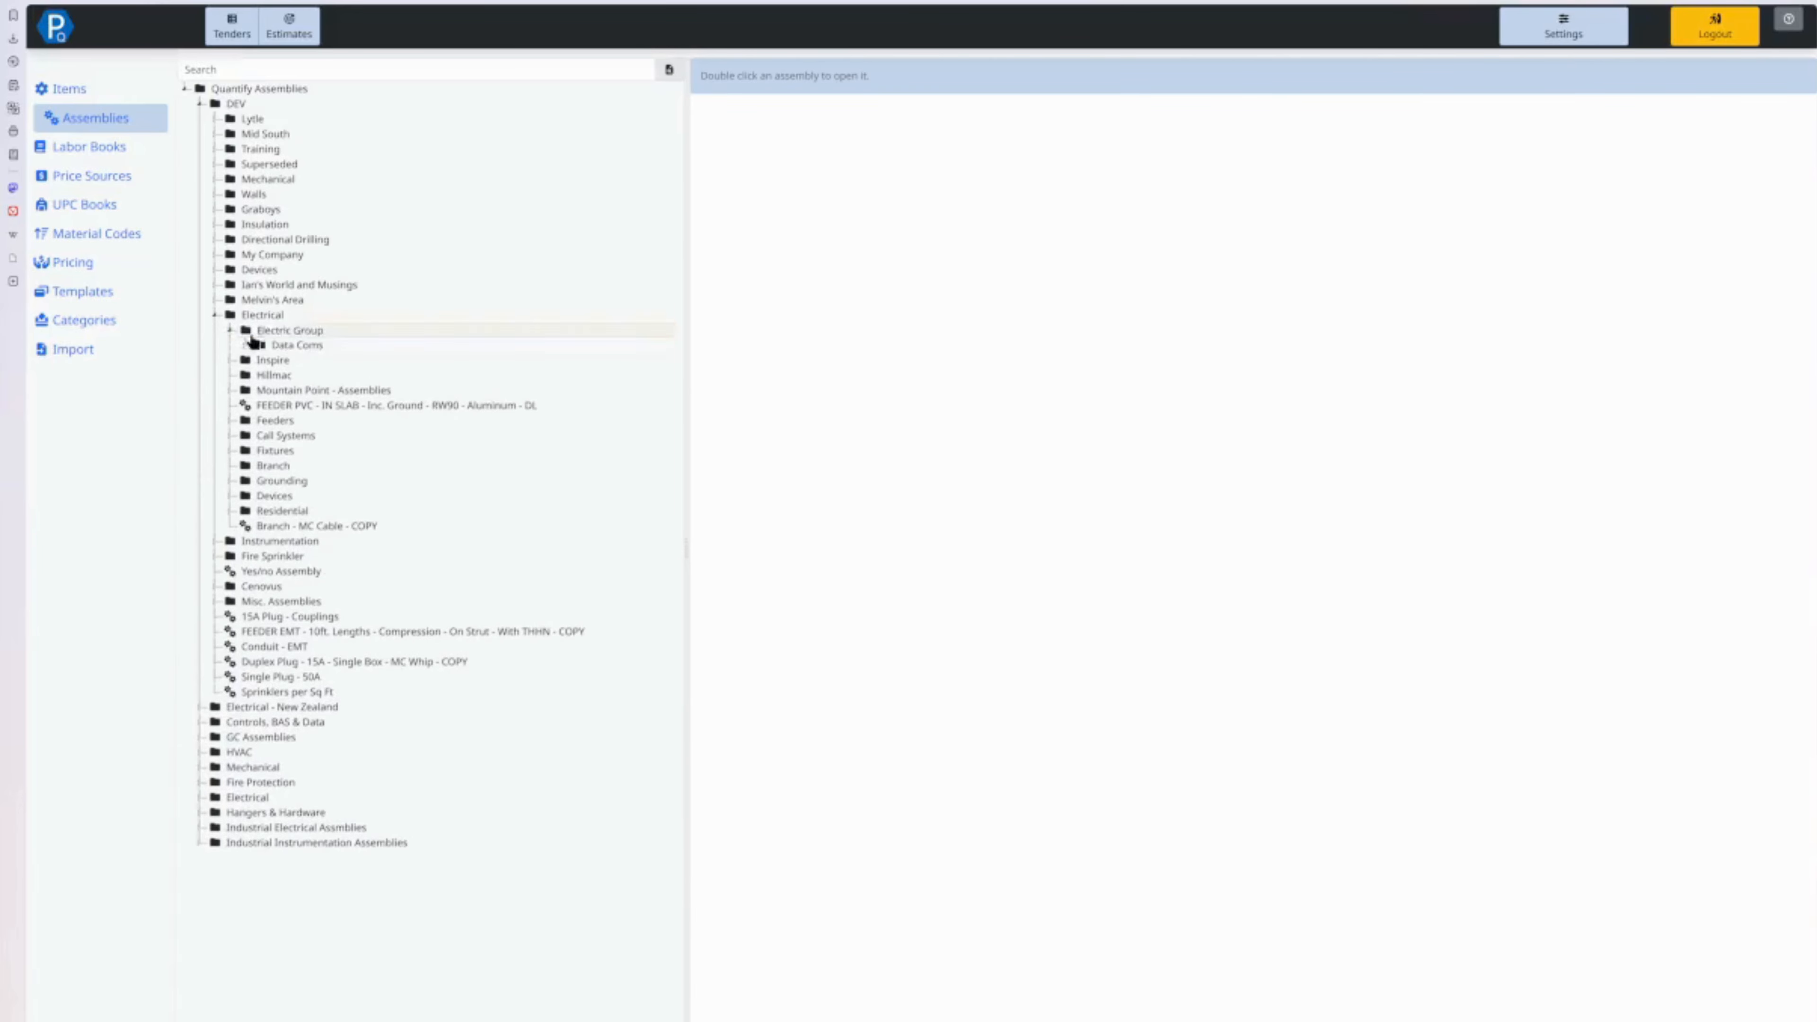
{"action": "left_click", "coordinate": [245, 345]}
{"action": "double_click", "coordinate": [329, 359]}
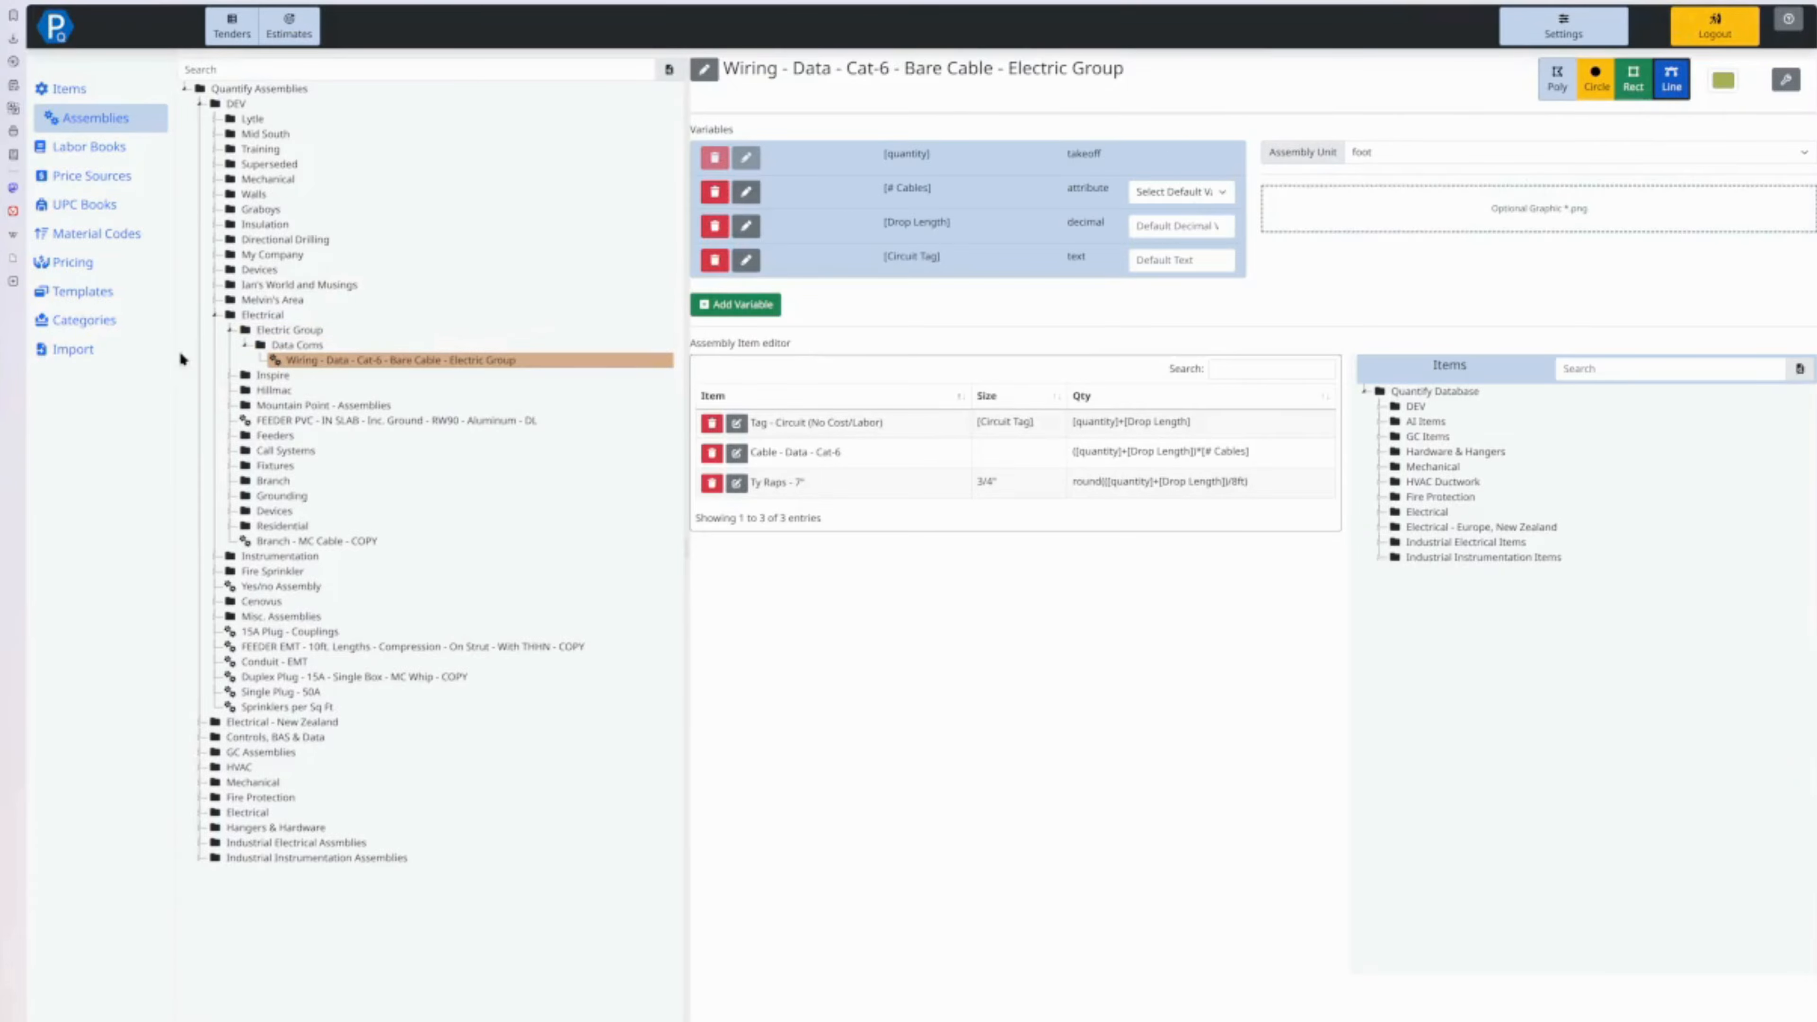
Start a bulk edit of the DEV > Electrical > Electric Group assemblies folder, setting Assembly Unit to foot and the takeoff type to Line.
{"action": "right_click", "coordinate": [270, 336]}
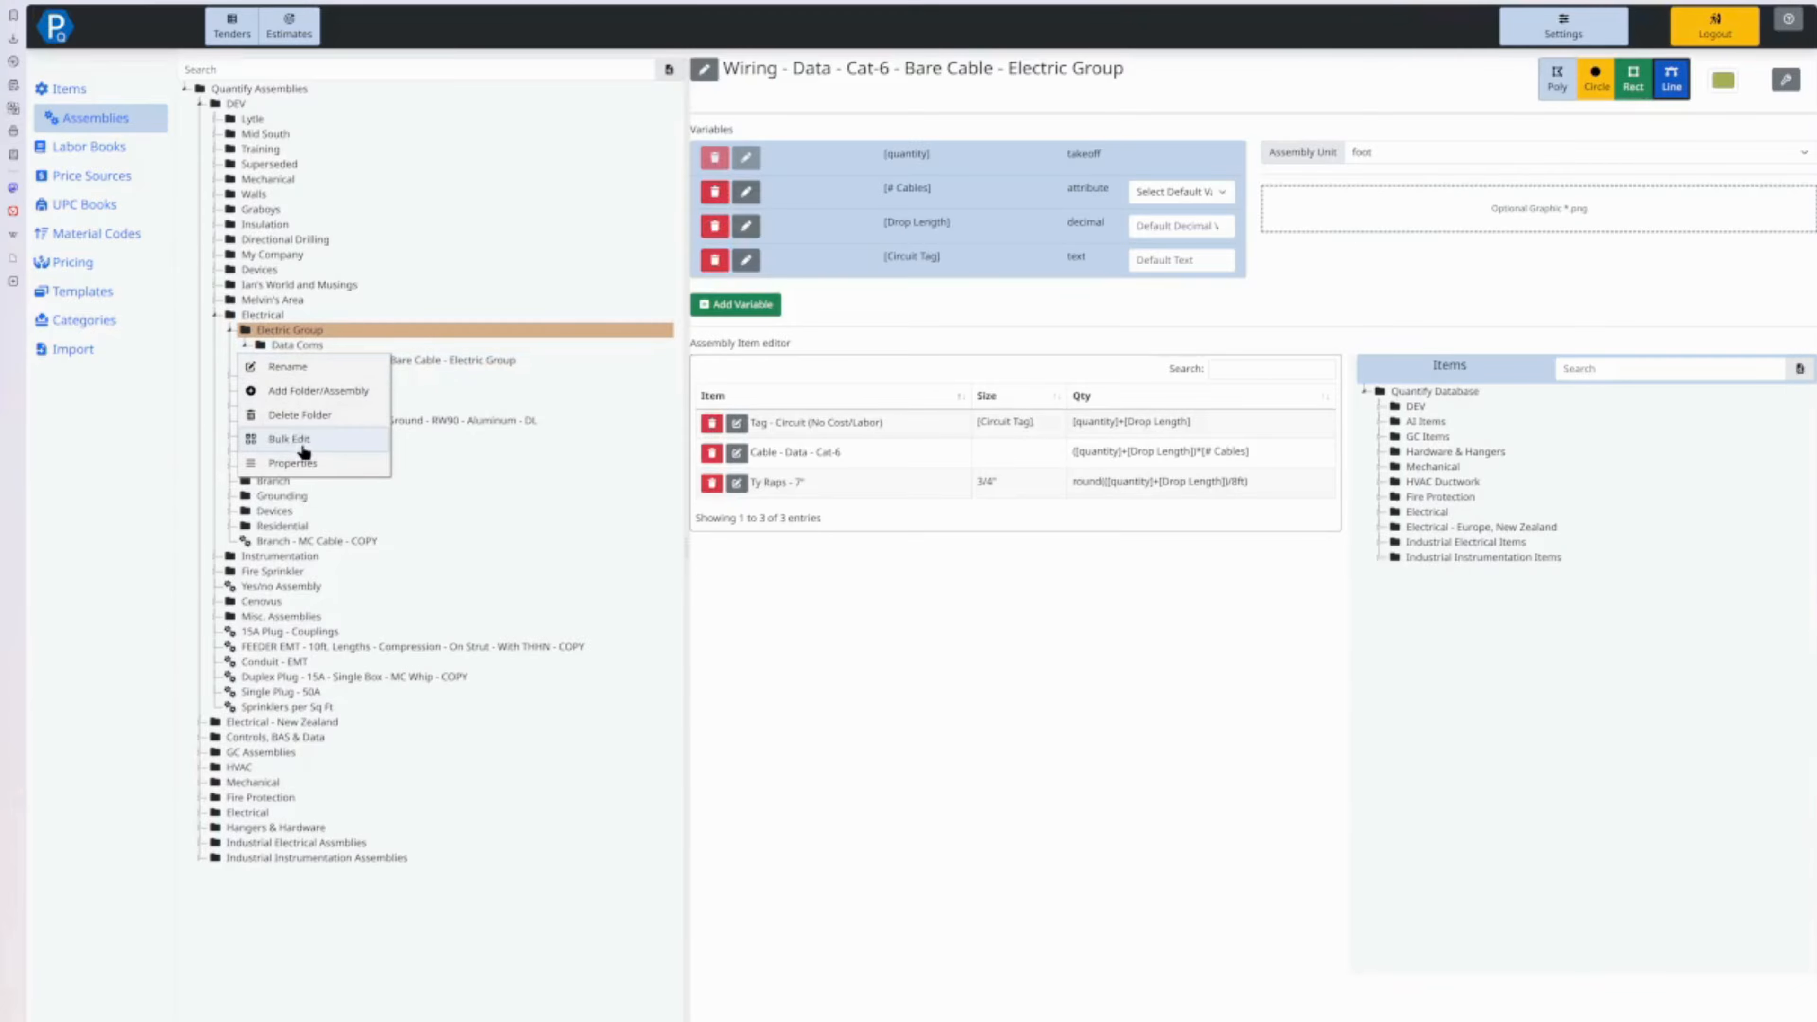
{"action": "left_click", "coordinate": [288, 440]}
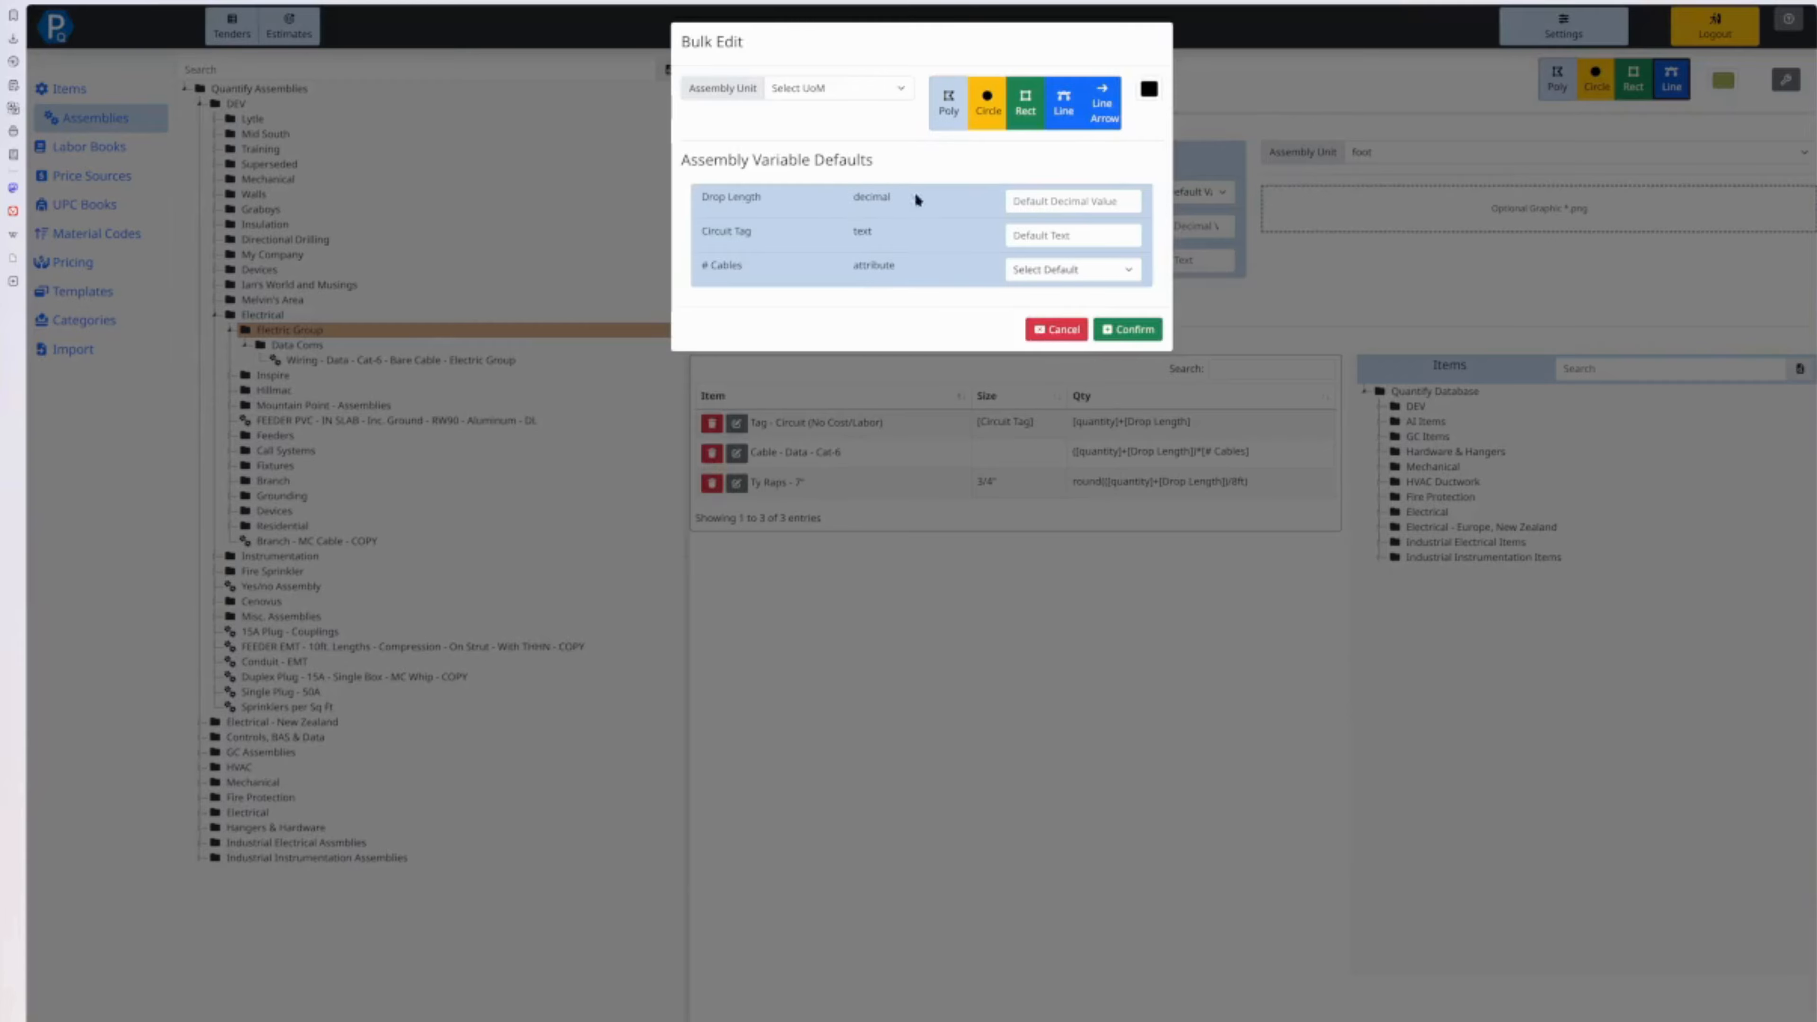
{"action": "left_click", "coordinate": [861, 87]}
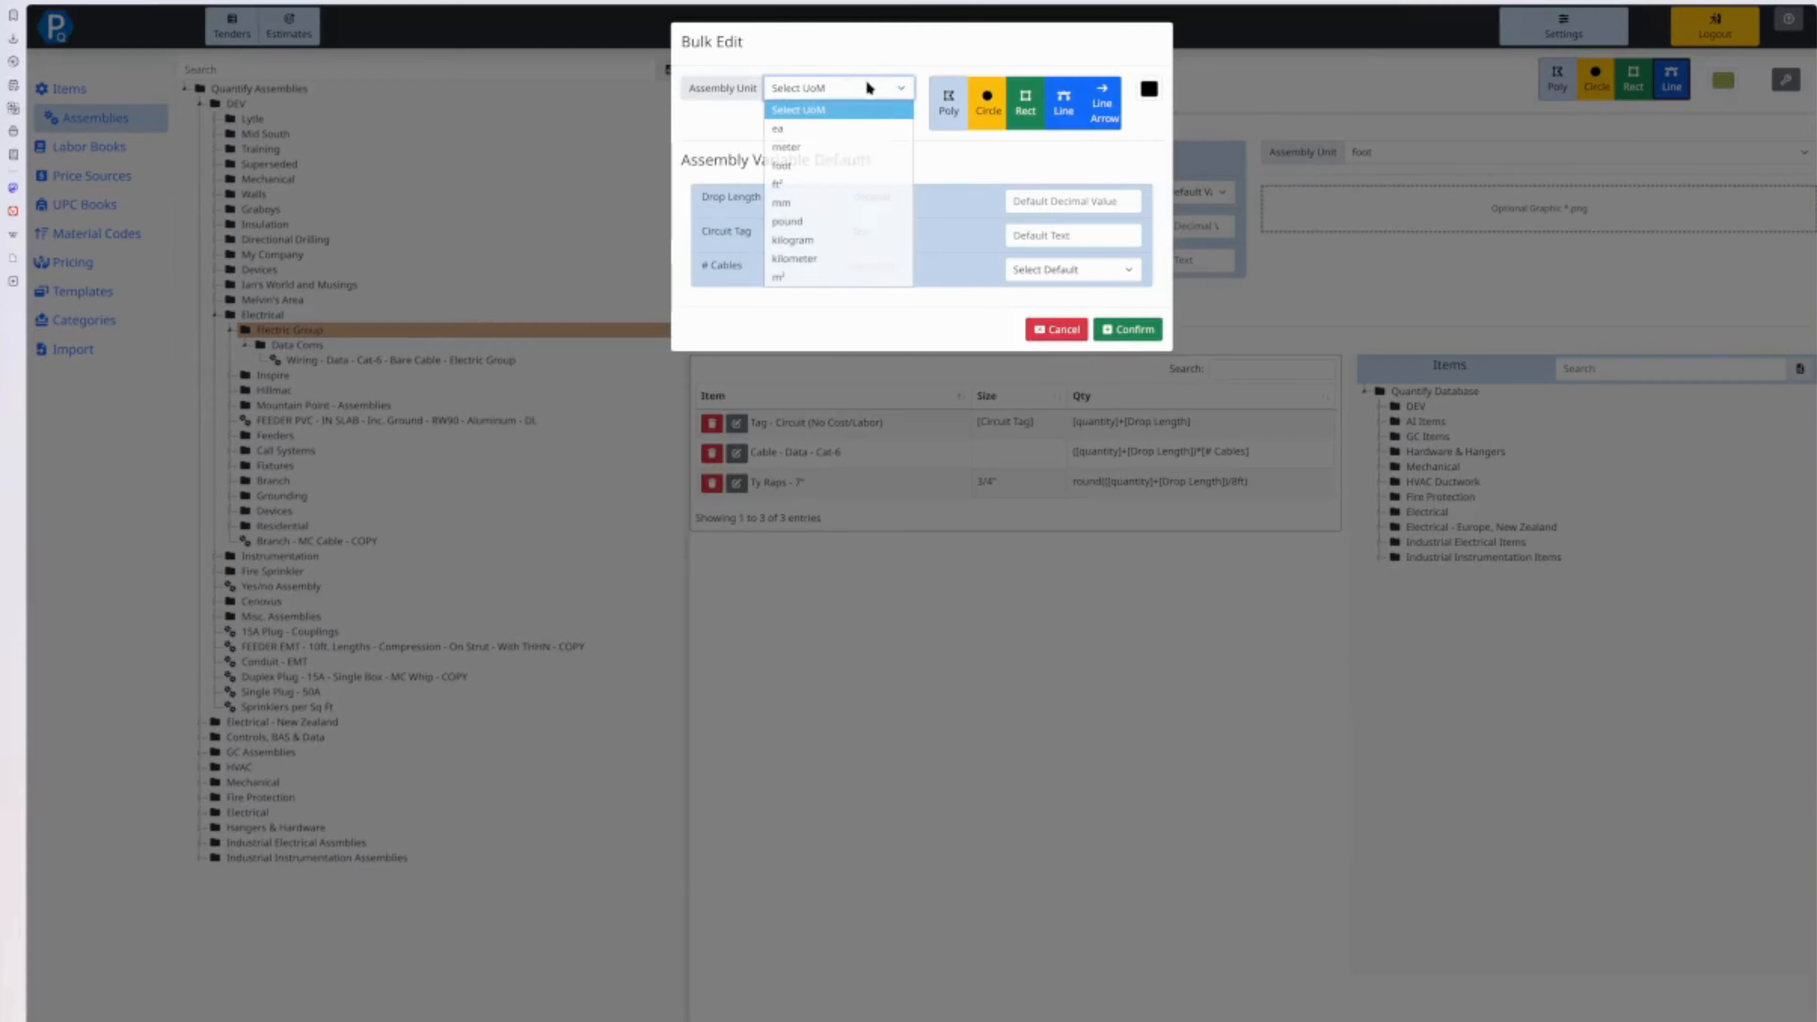
{"action": "left_click", "coordinate": [812, 165]}
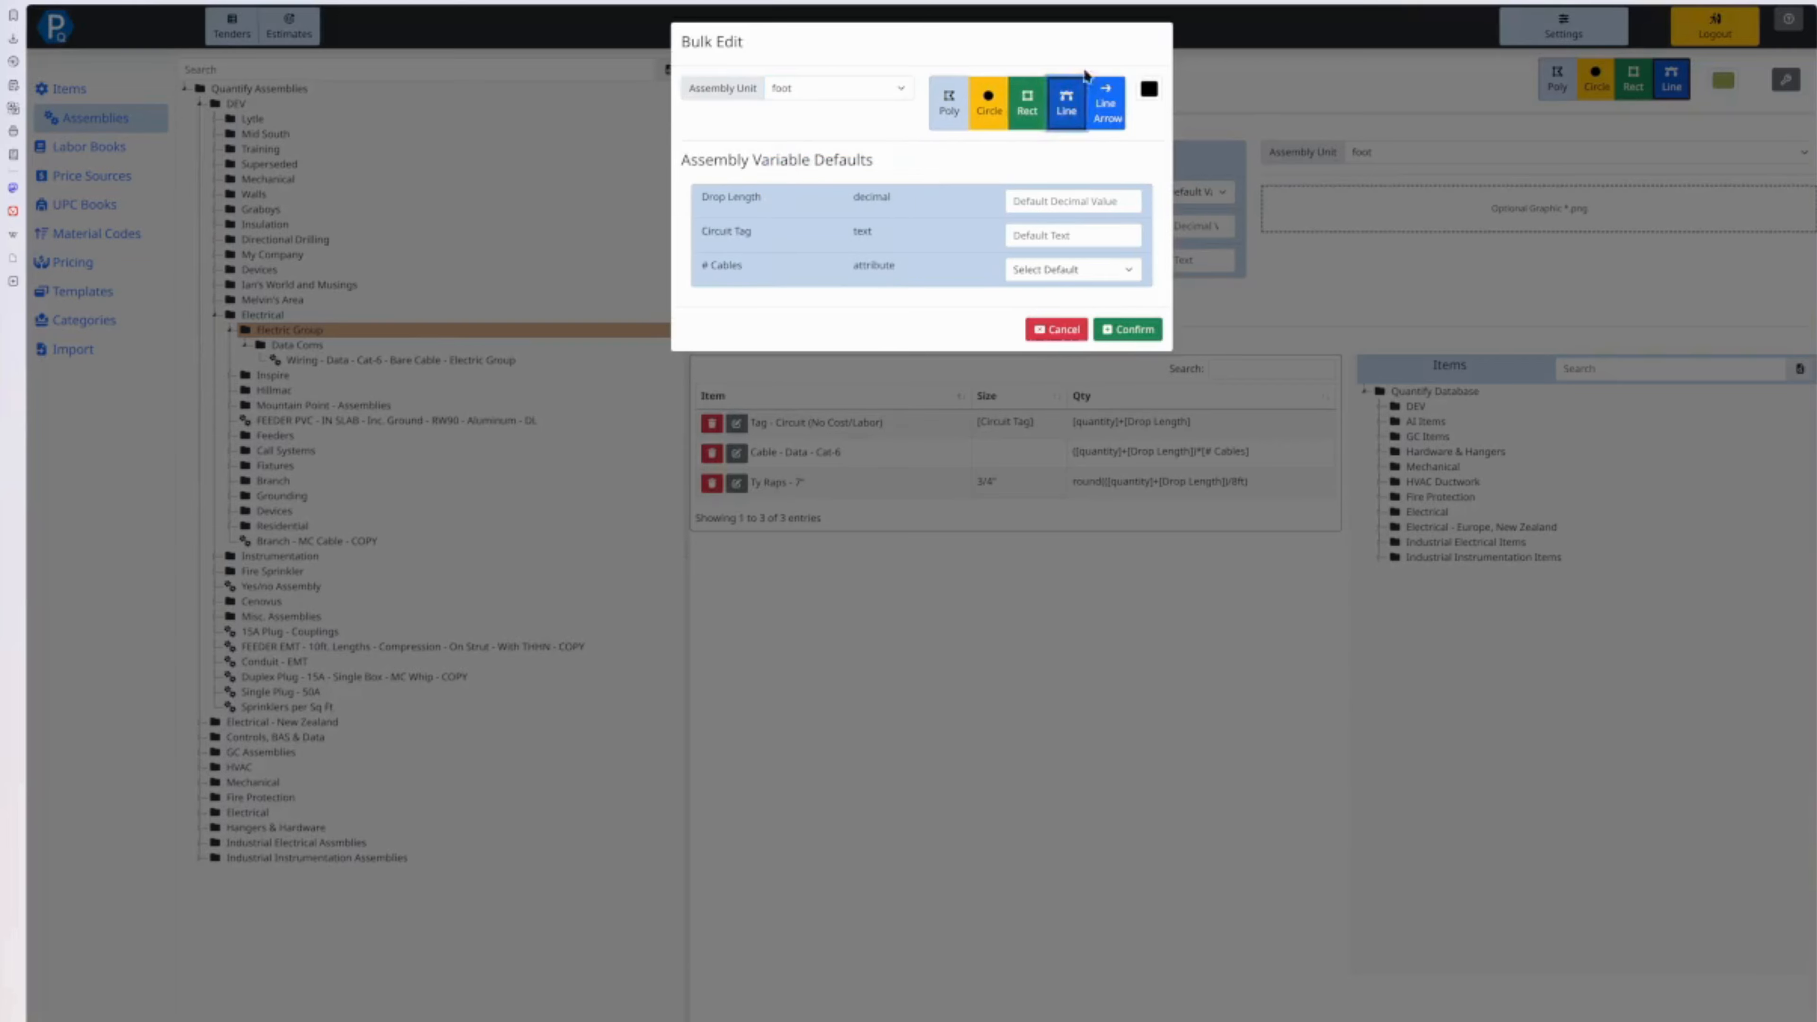
{"action": "left_click", "coordinate": [1106, 124]}
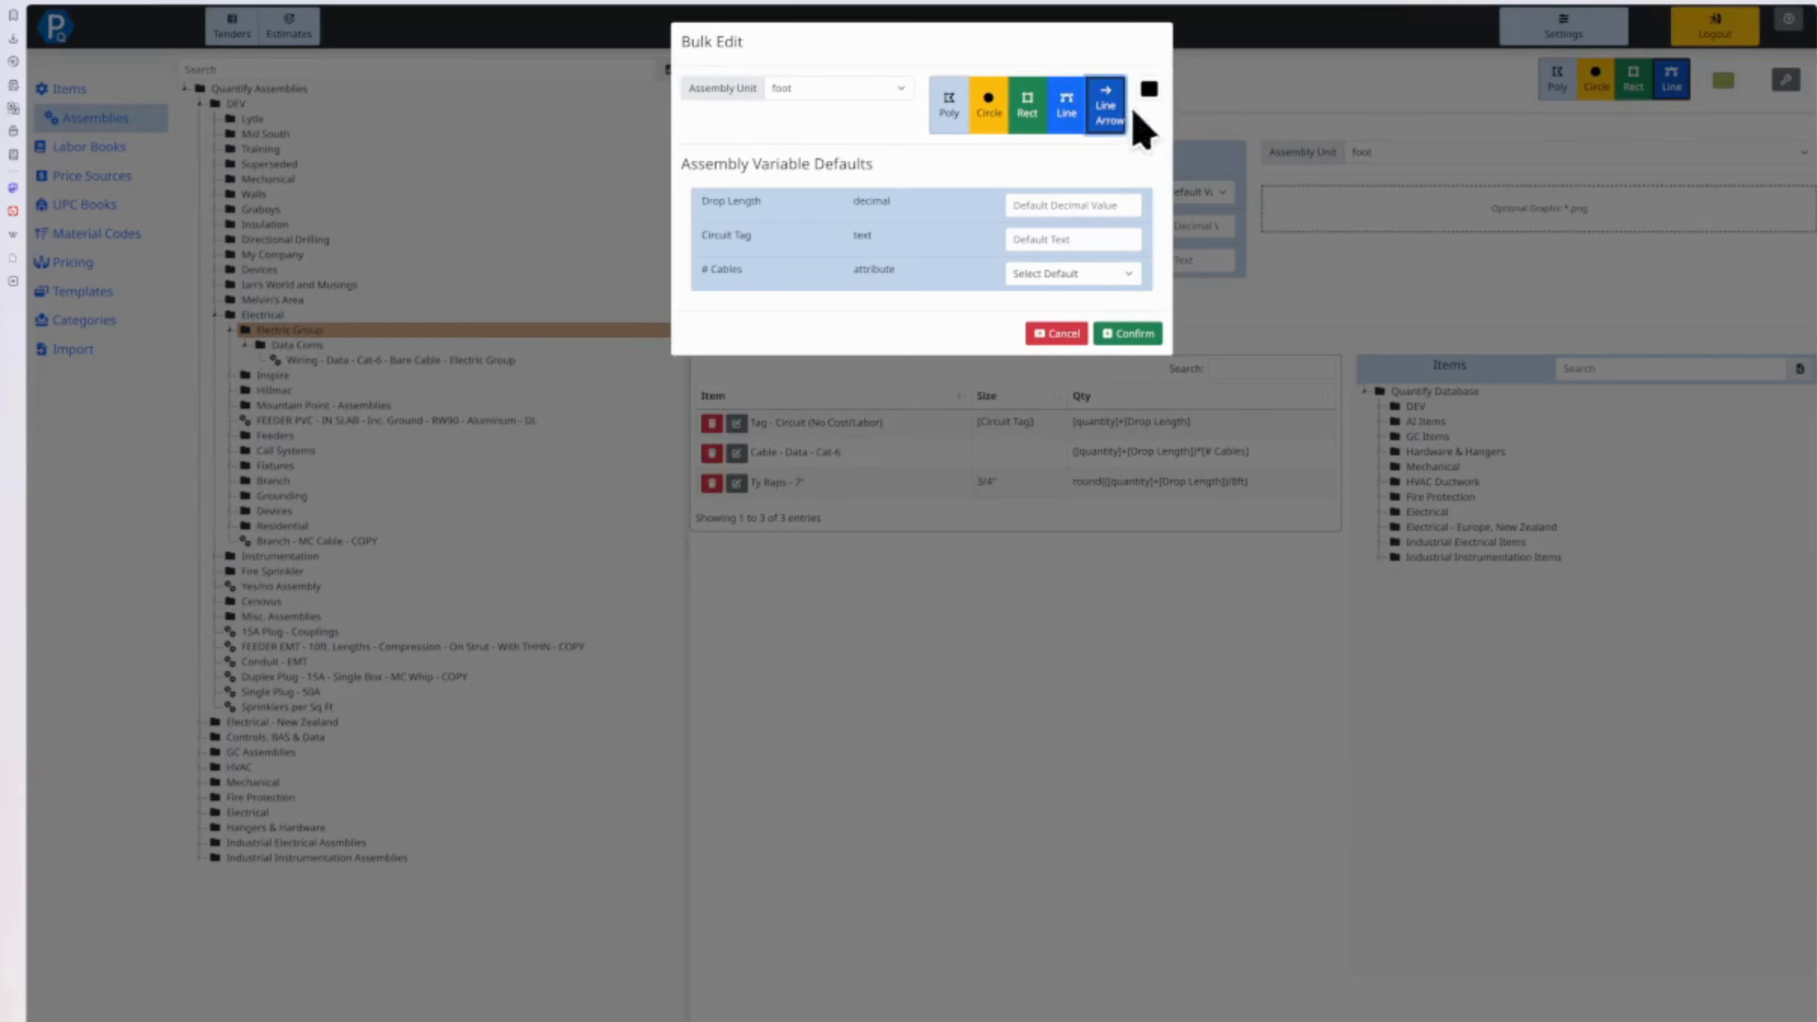
{"action": "left_click", "coordinate": [1070, 116]}
Set the takeoff colour for the Electric Group bulk edit to purple.
{"action": "left_click", "coordinate": [1149, 89]}
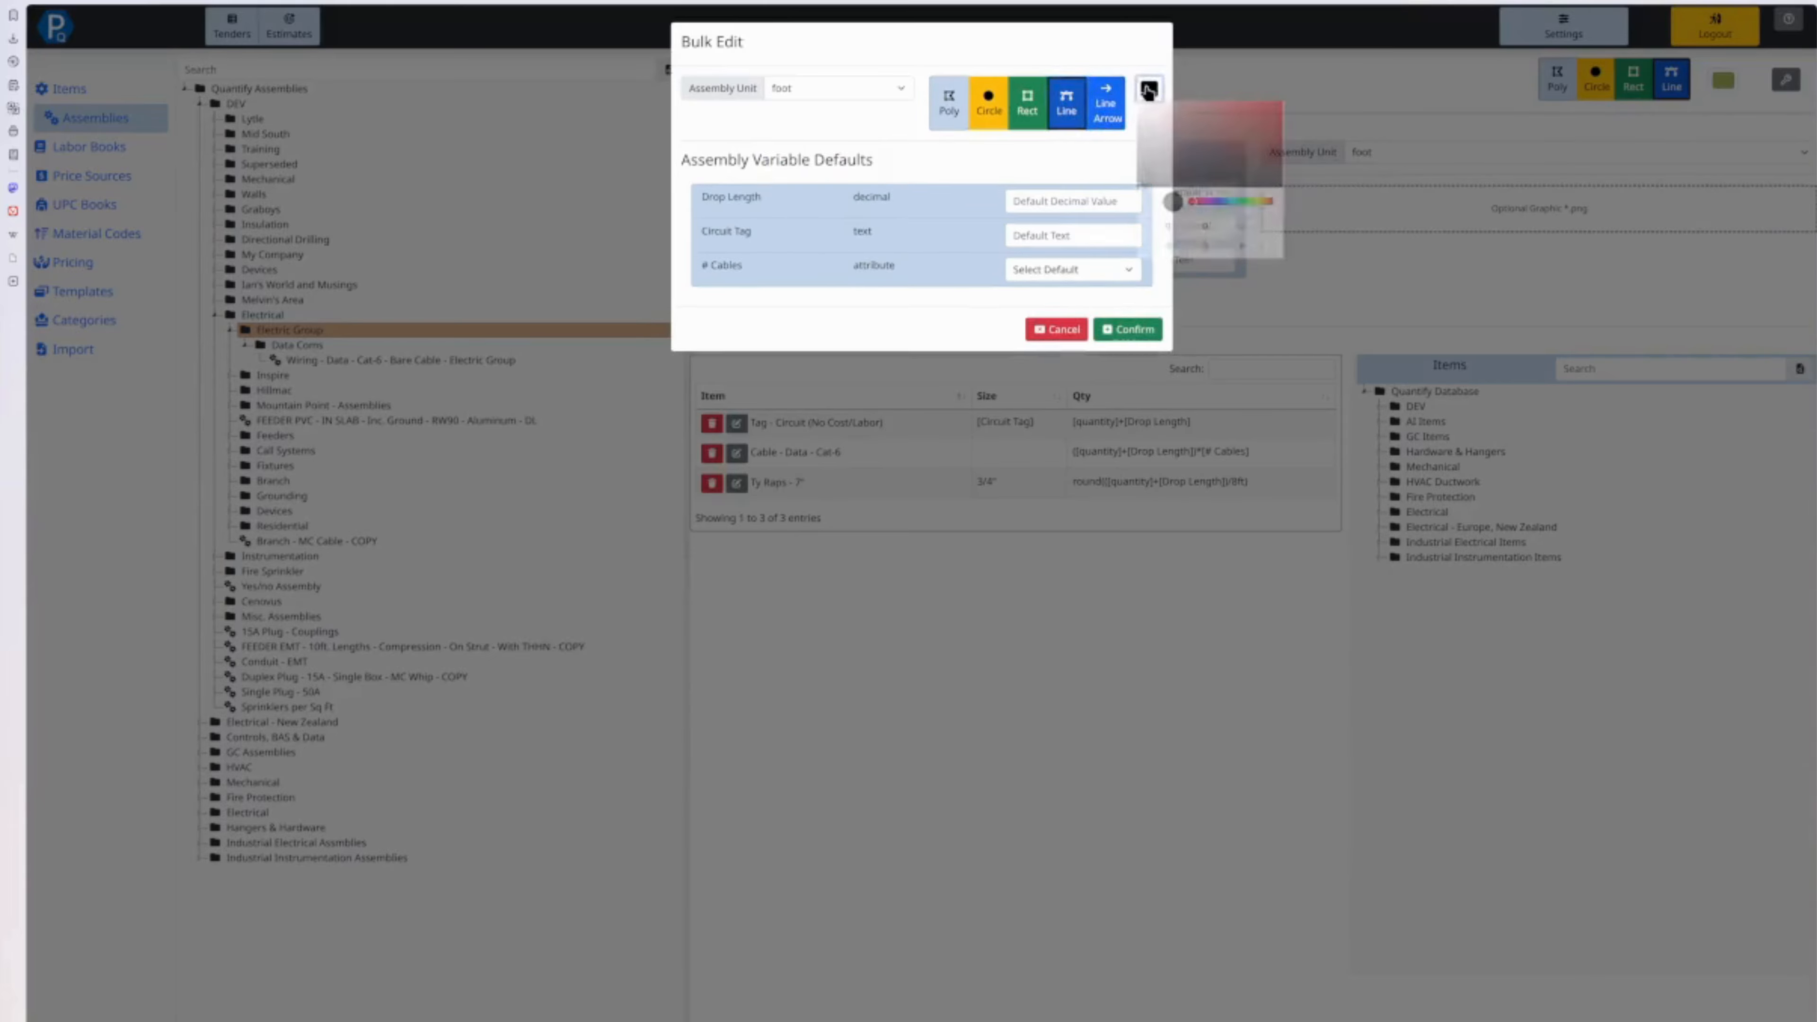
{"action": "left_click", "coordinate": [1190, 141]}
{"action": "left_click", "coordinate": [1247, 121]}
{"action": "left_click", "coordinate": [1214, 202]}
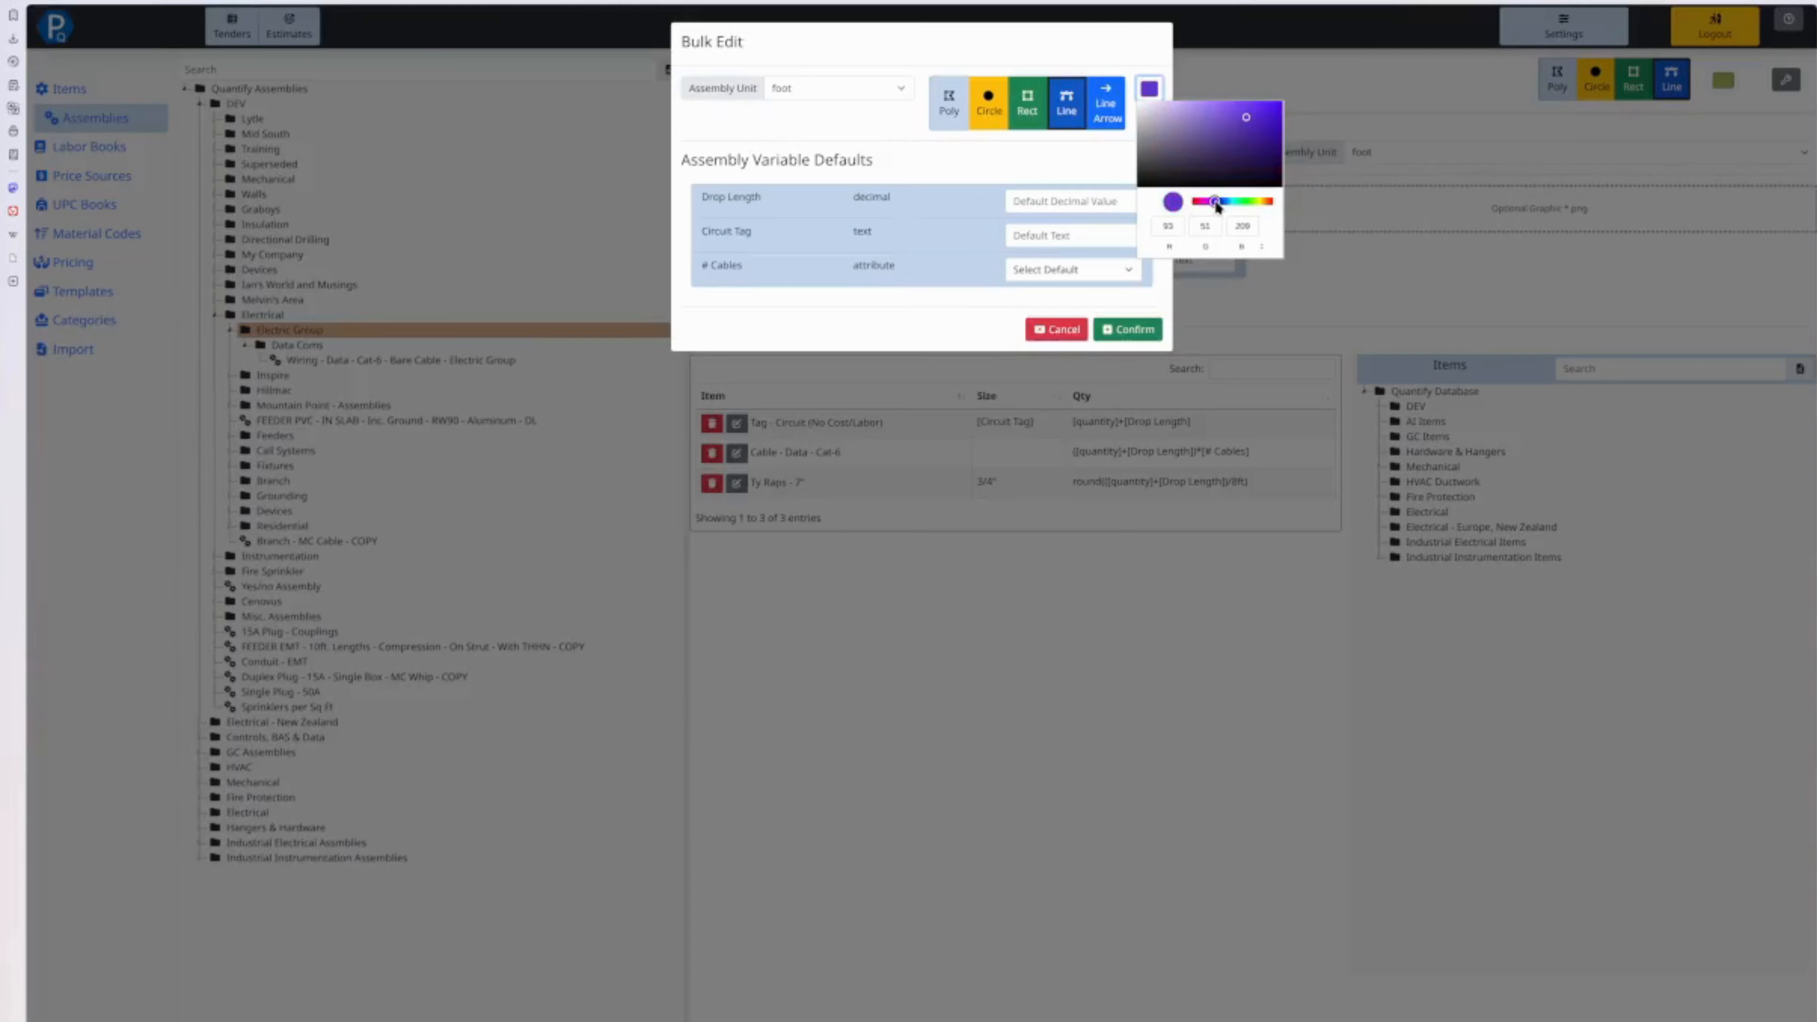
{"action": "left_click_drag", "start_coordinate": [1245, 204], "coordinate": [1213, 204]}
{"action": "left_click", "coordinate": [1130, 55]}
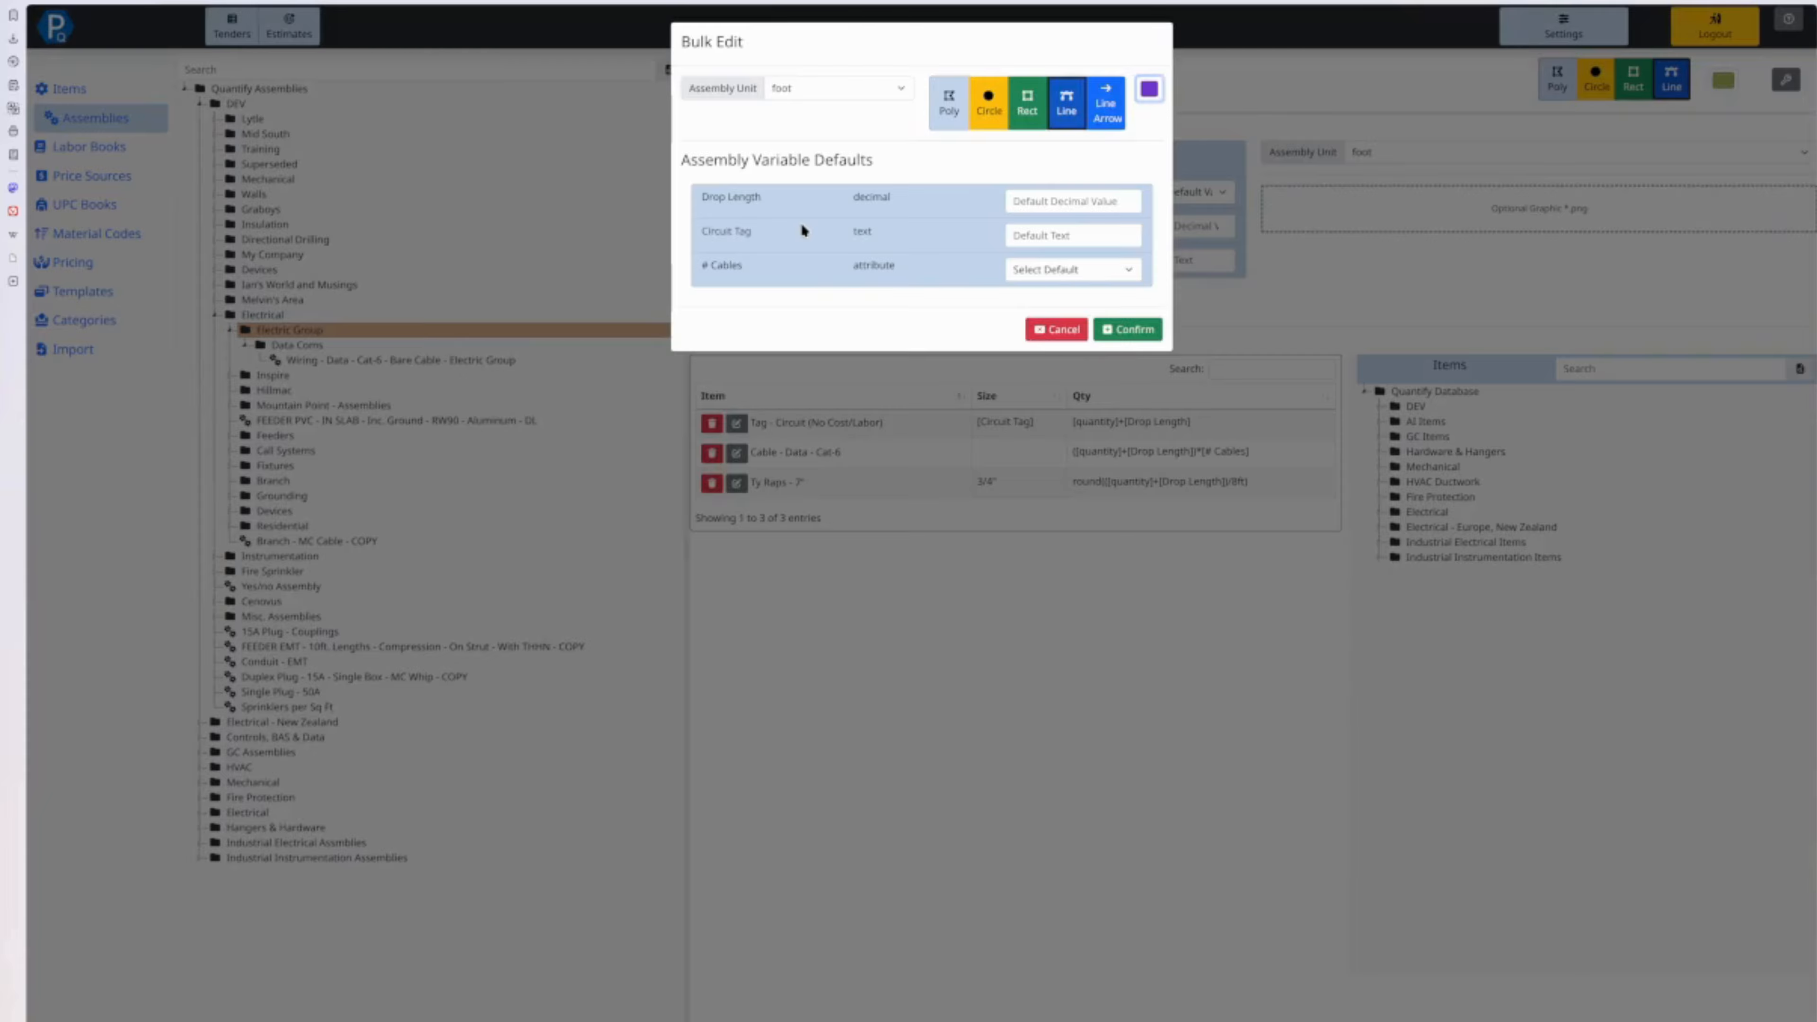
Apply the Electric Group bulk edit with a # Cables default of 1, and recheck the Wiring - Data - Cat-6 - Bare Cable assembly.
{"action": "left_click", "coordinate": [1064, 275]}
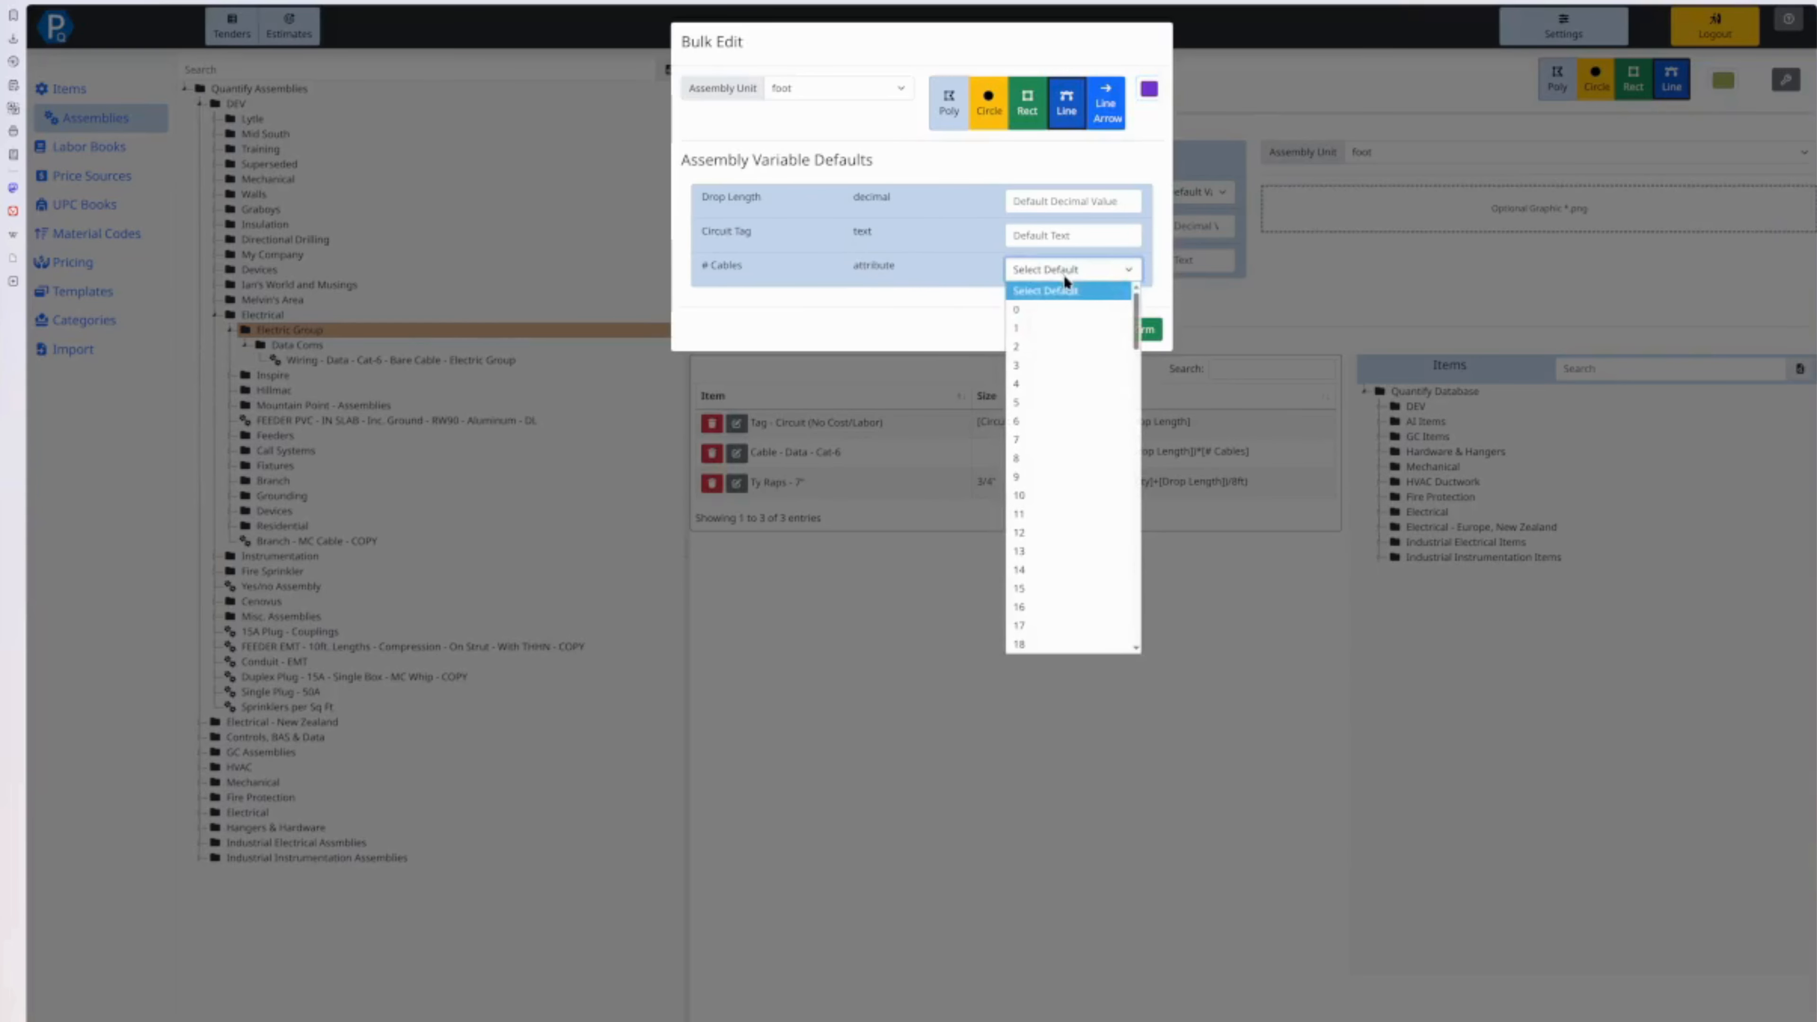
{"action": "left_click", "coordinate": [1045, 319]}
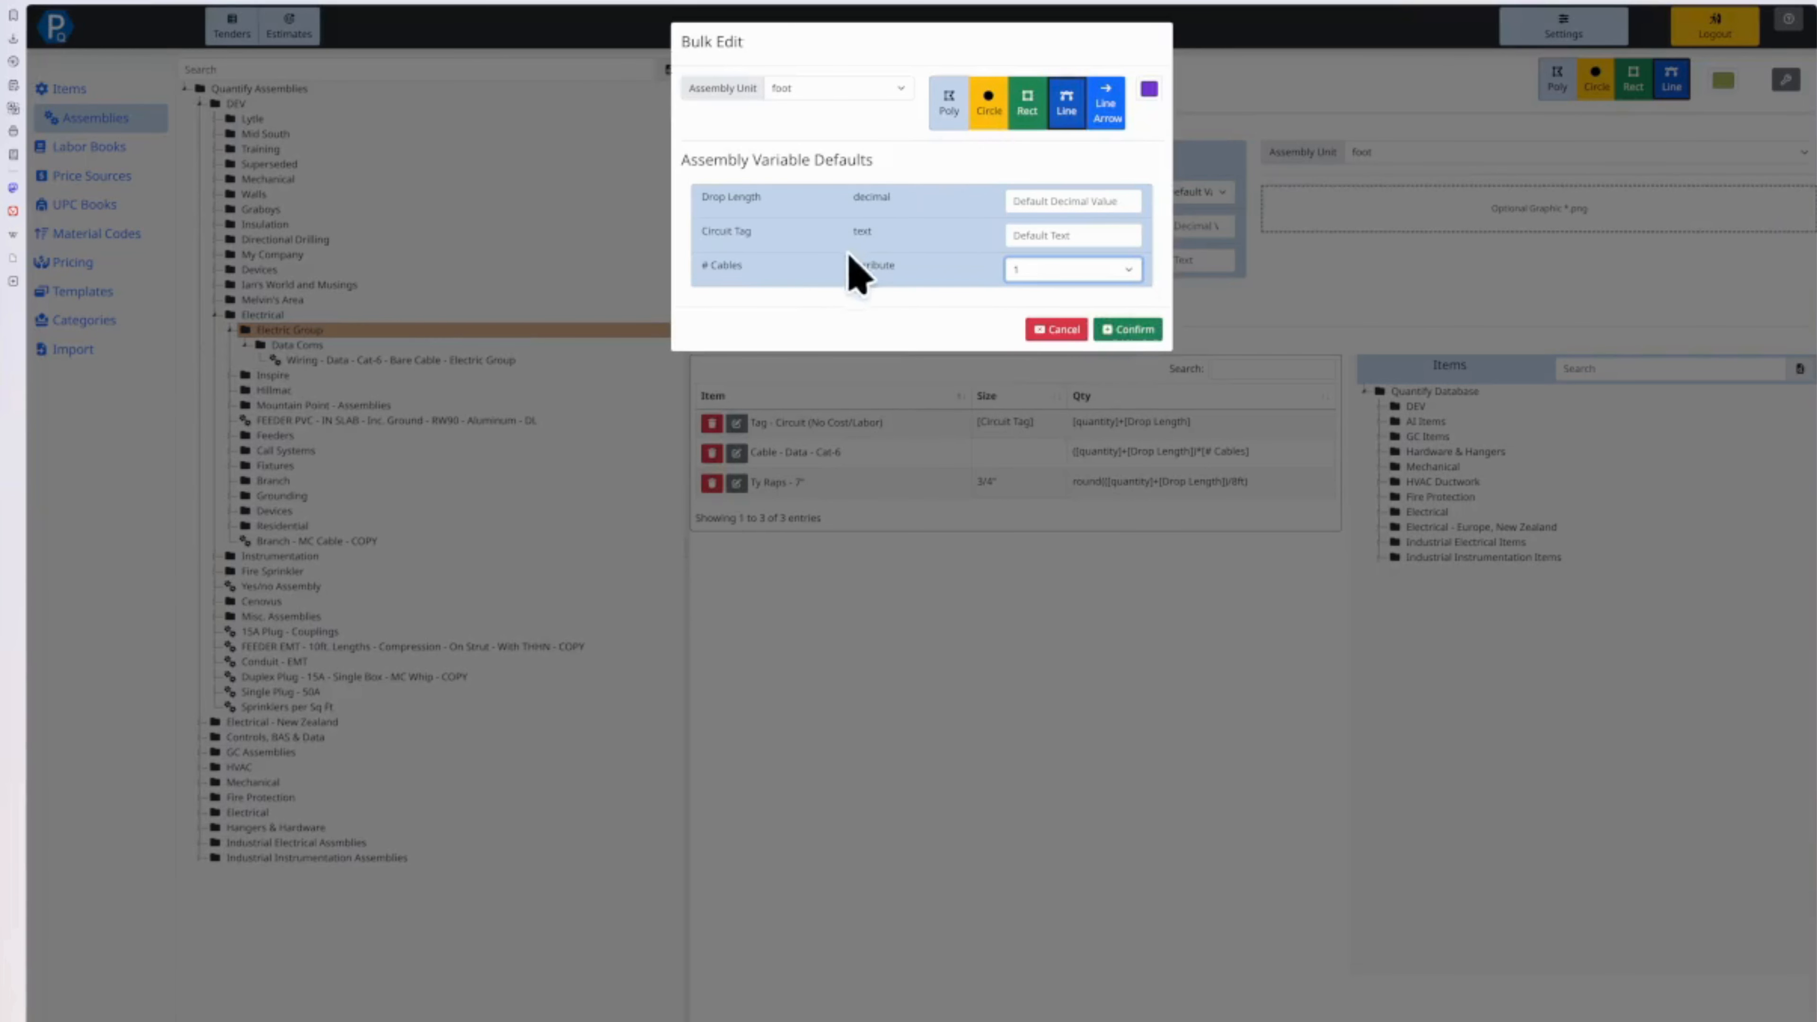
{"action": "left_click", "coordinate": [1127, 331]}
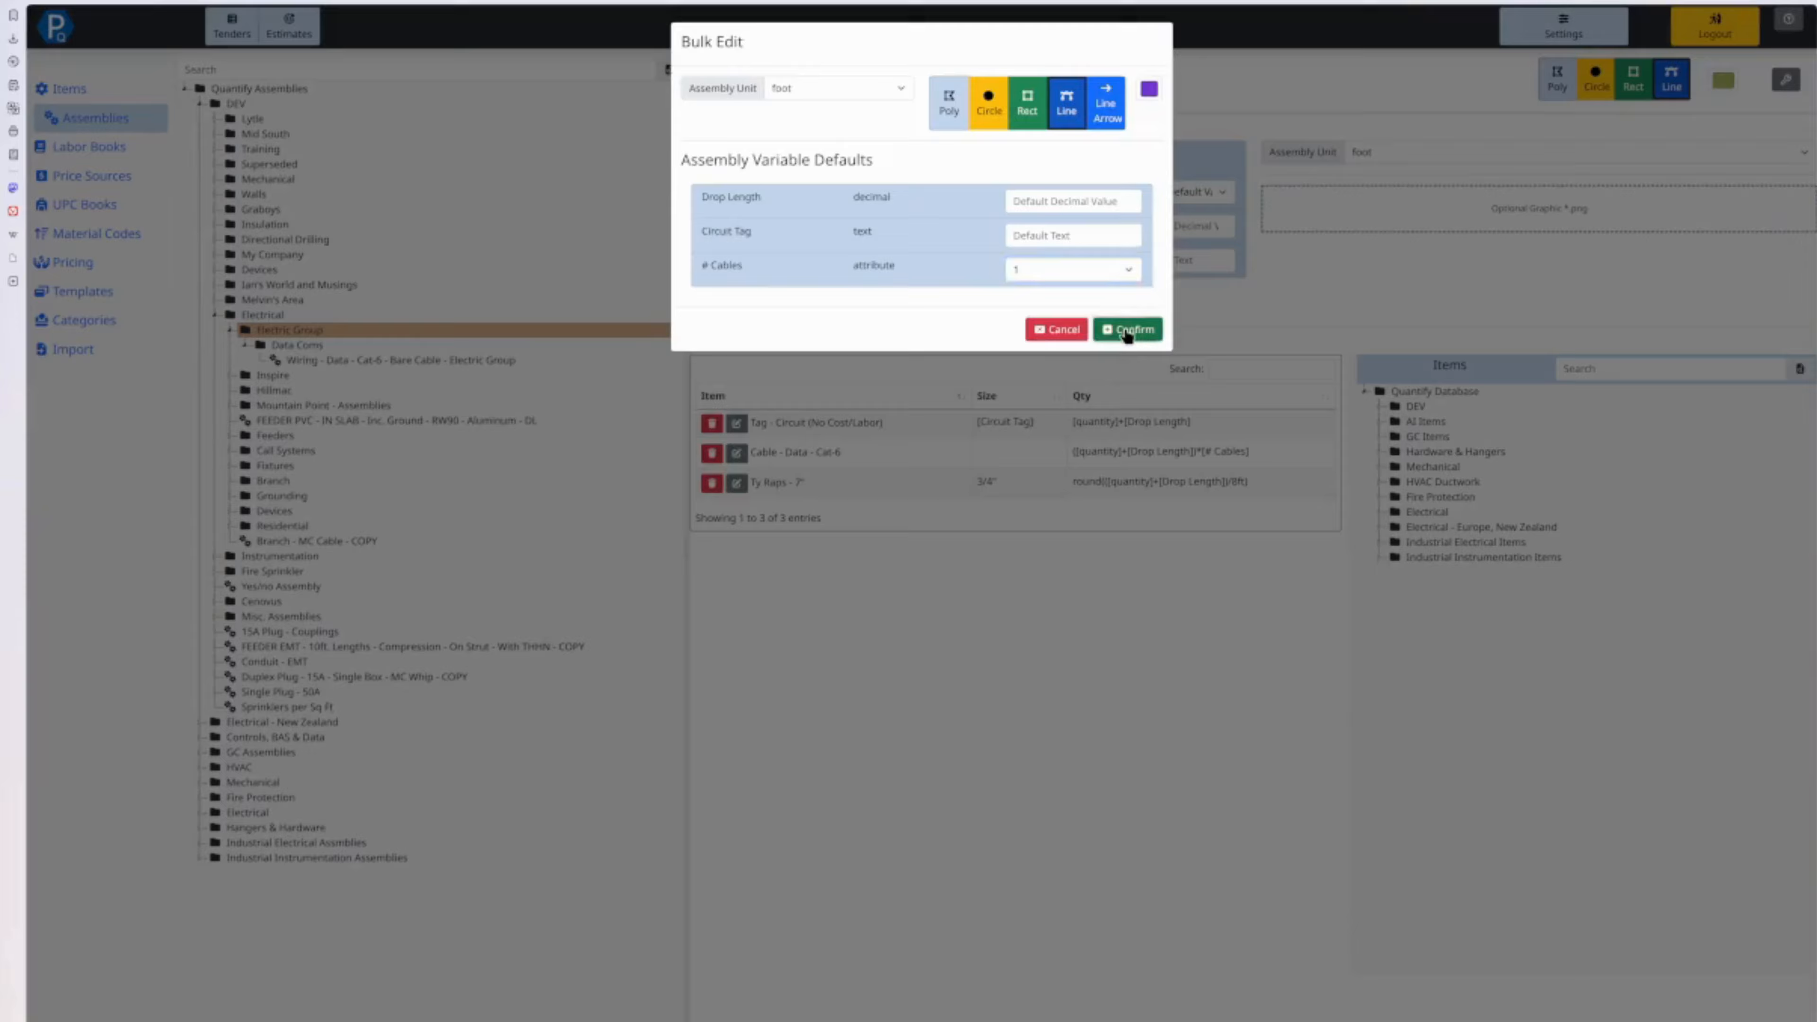
{"action": "left_click", "coordinate": [1126, 155]}
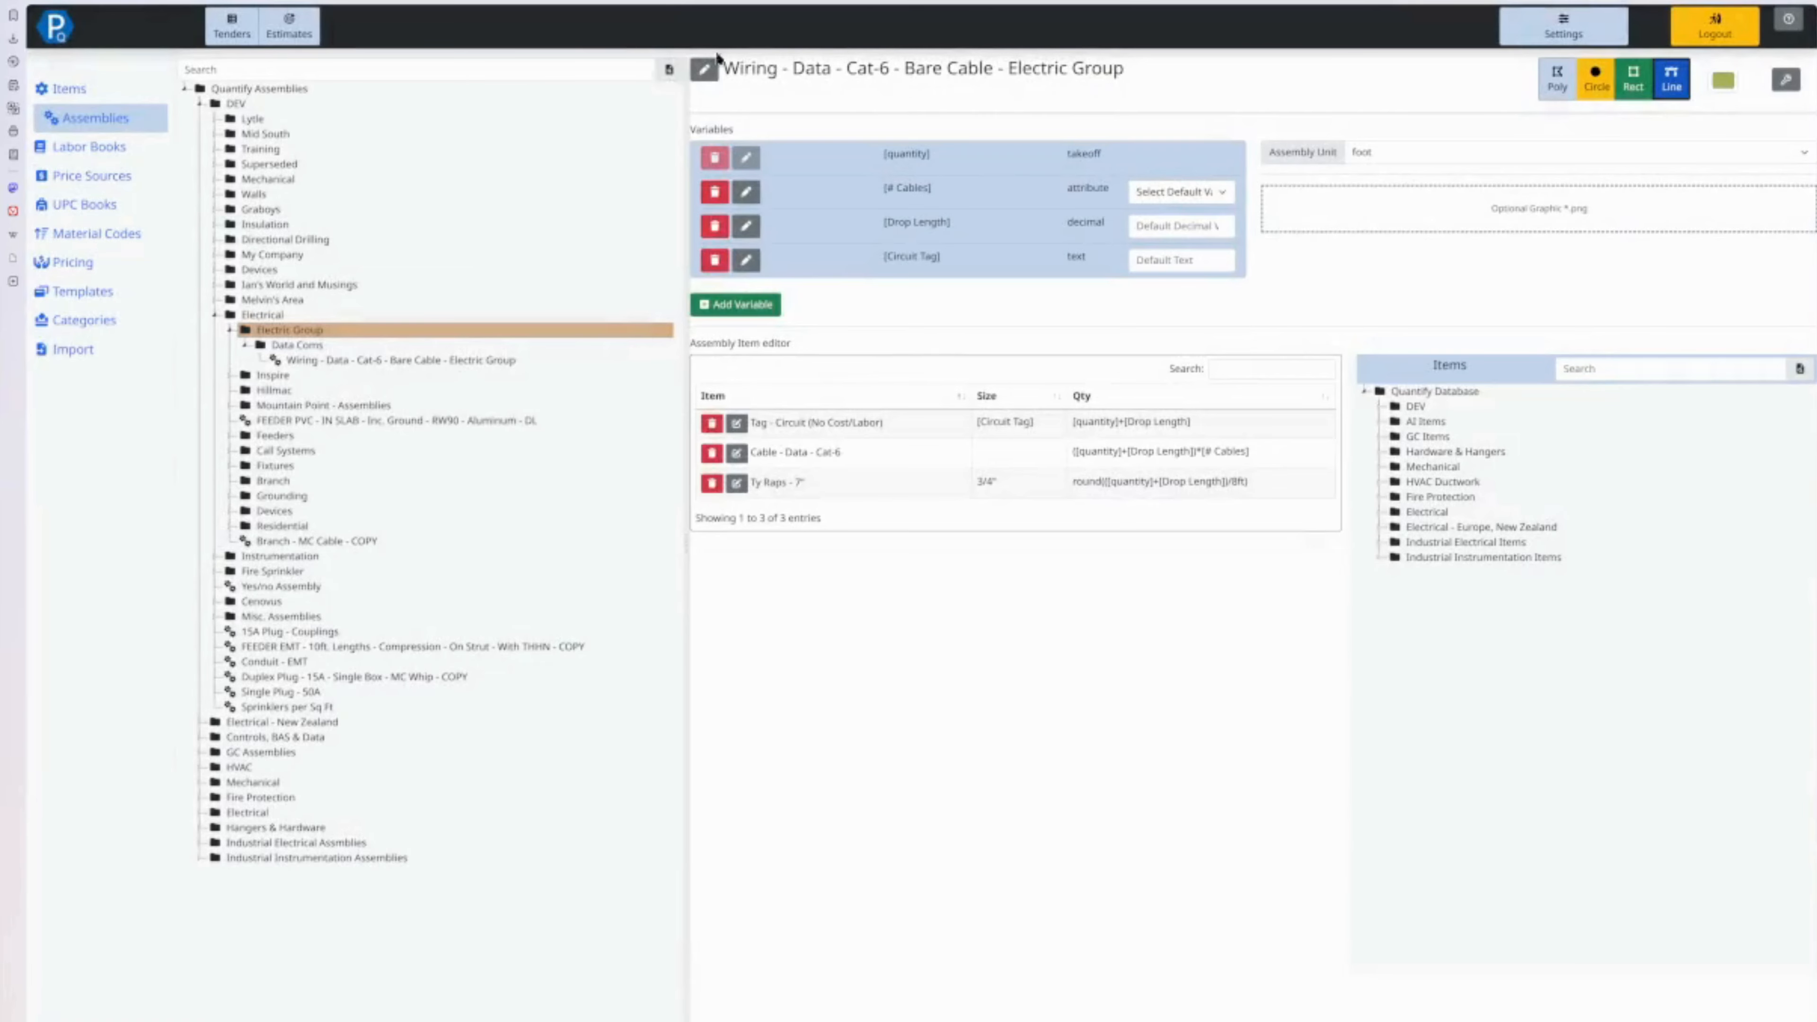
{"action": "left_click", "coordinate": [447, 360]}
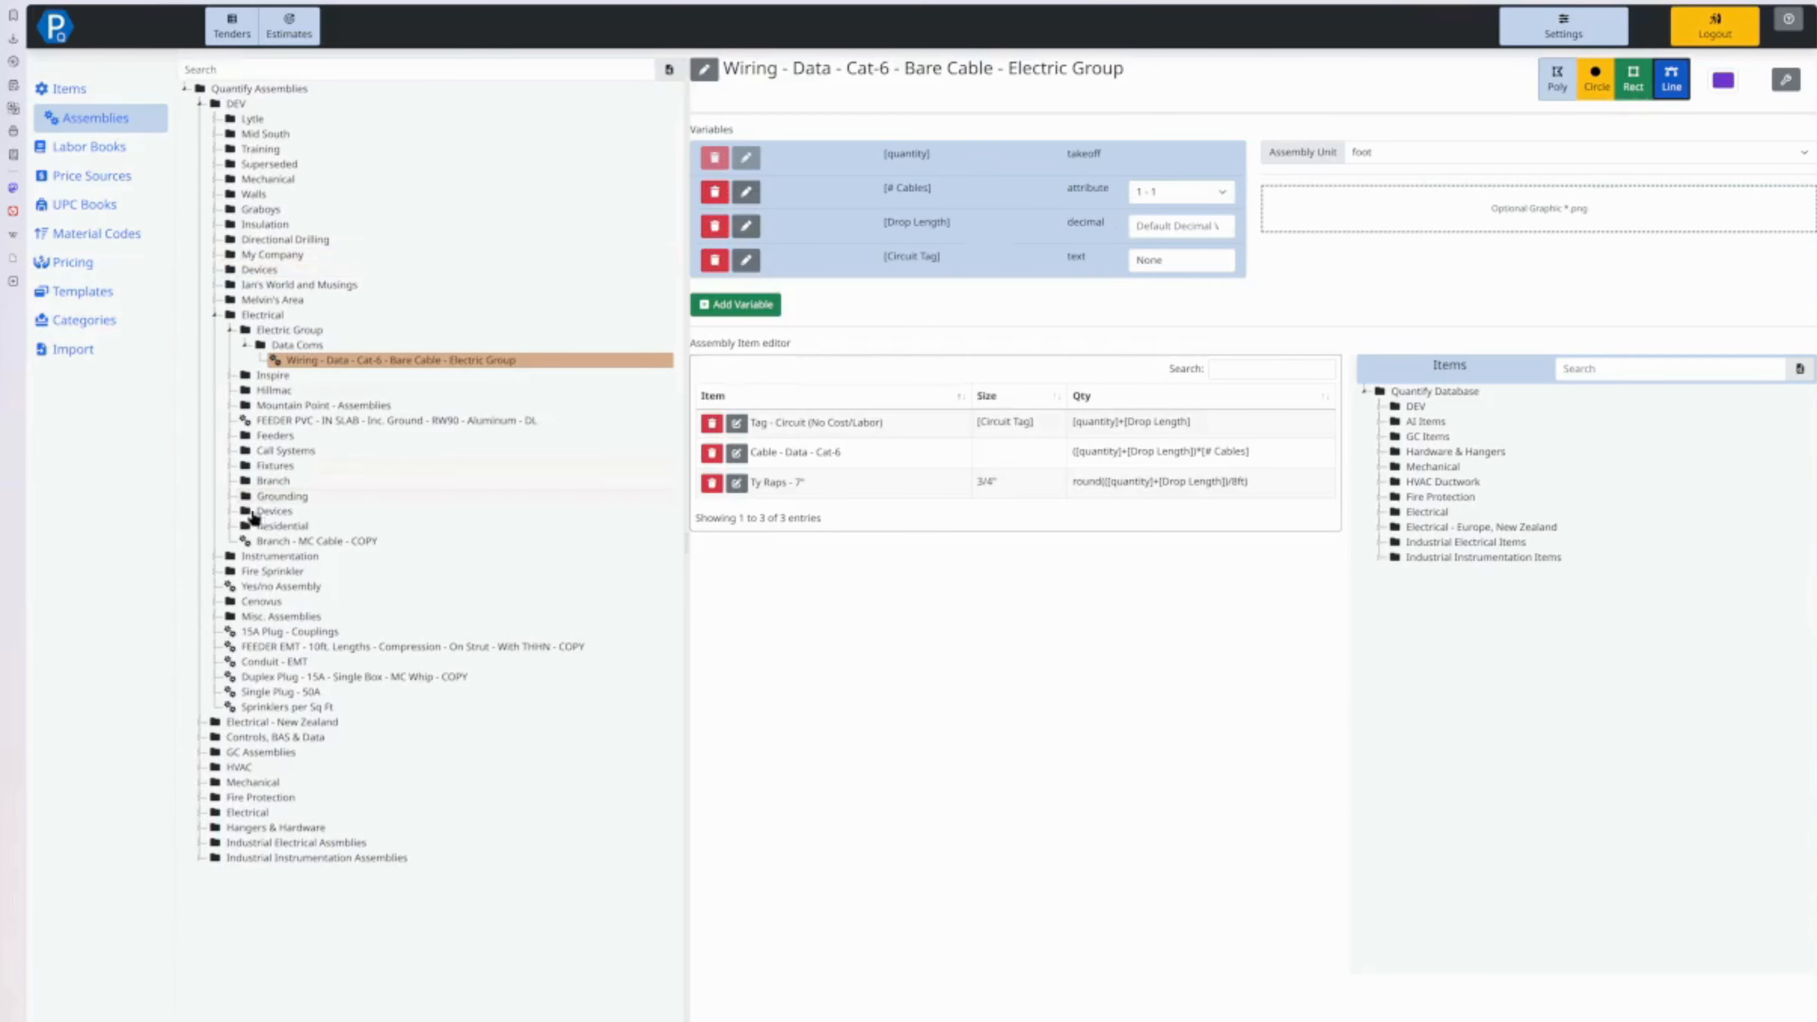
Examine the assembly variable defaults offered when bulk editing the Electrical > Branch > EMT assemblies folder, leaving without changes.
{"action": "left_click", "coordinate": [200, 814]}
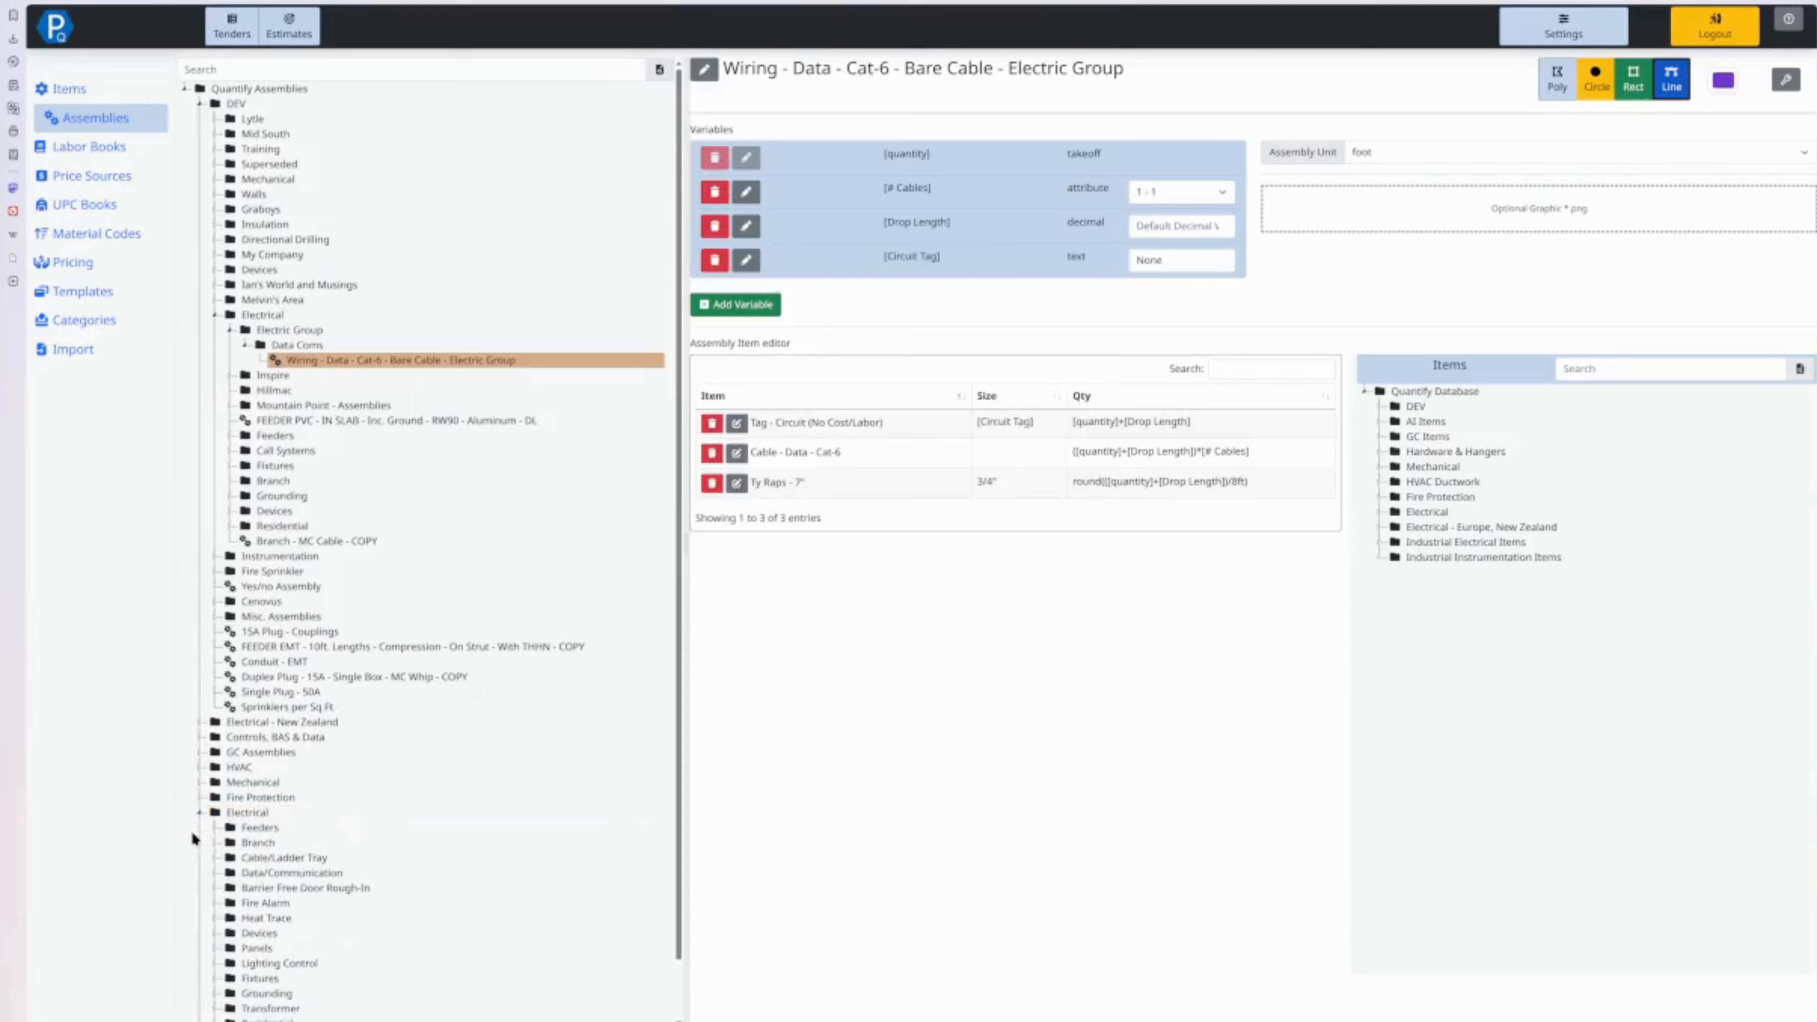
{"action": "scroll", "coordinate": [193, 823], "scroll_direction": "down", "scroll_amount": 1}
{"action": "left_click", "coordinate": [214, 768]}
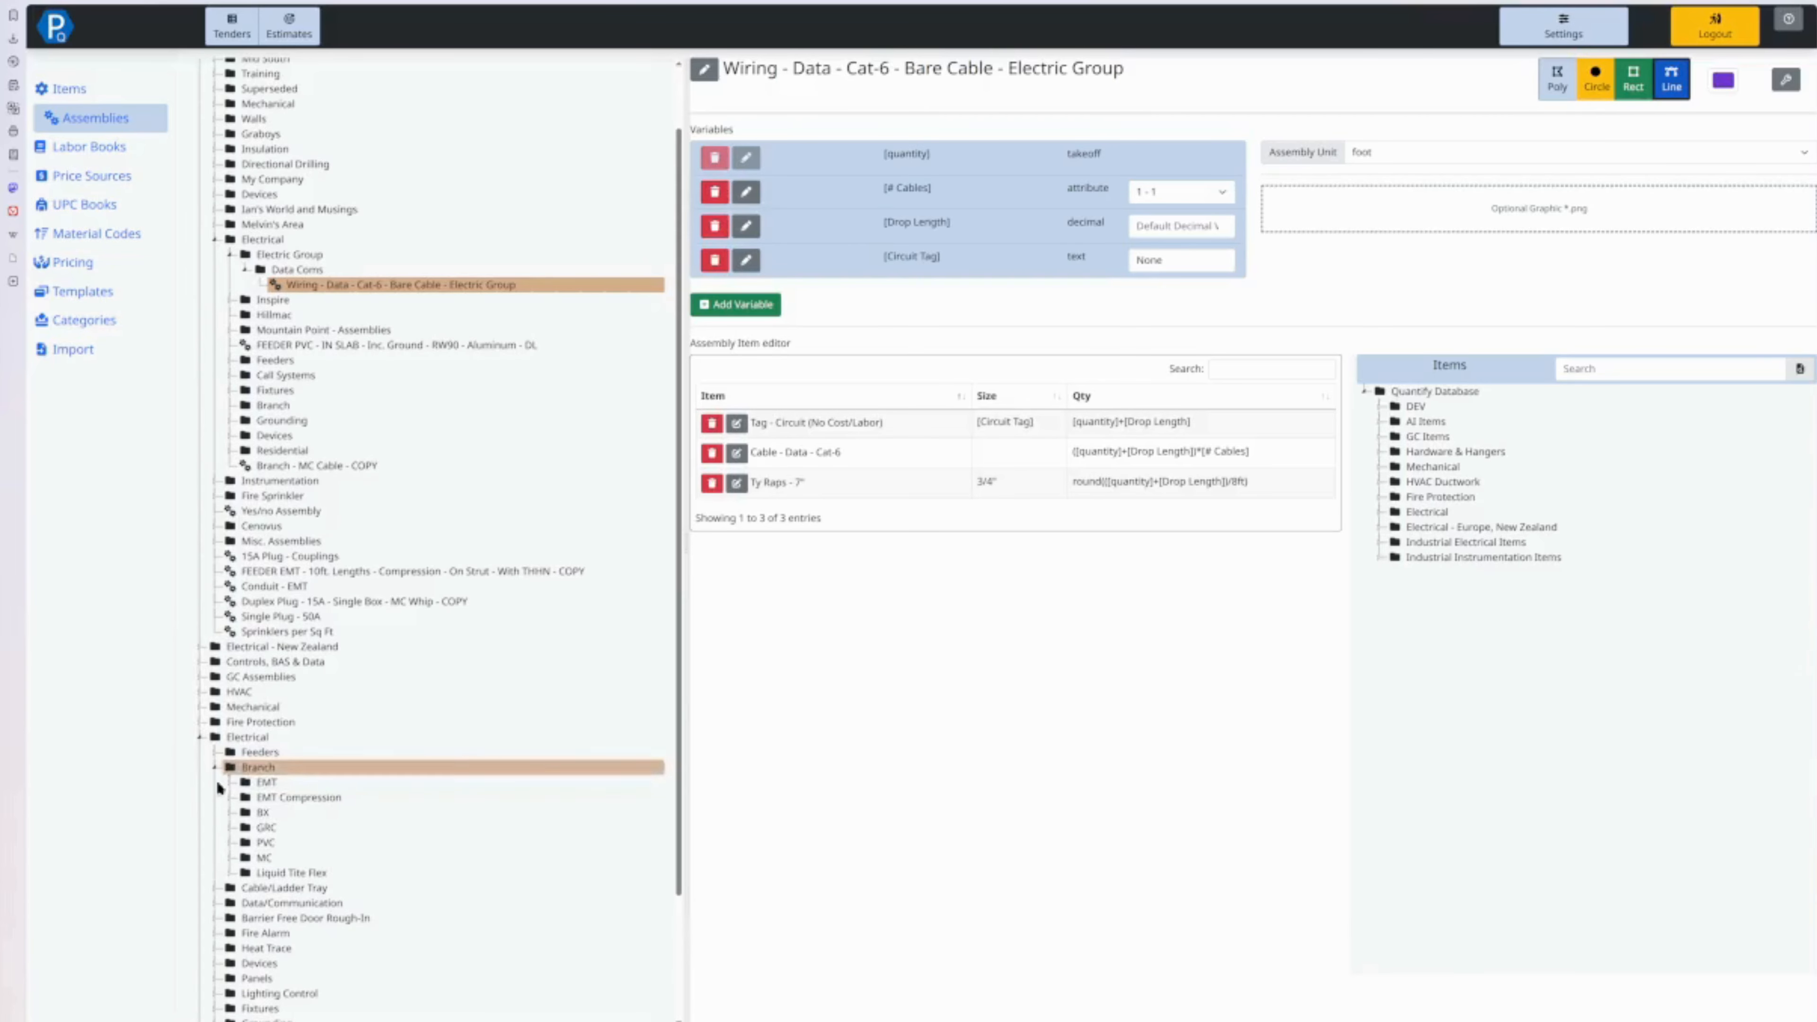
{"action": "left_click", "coordinate": [230, 783]}
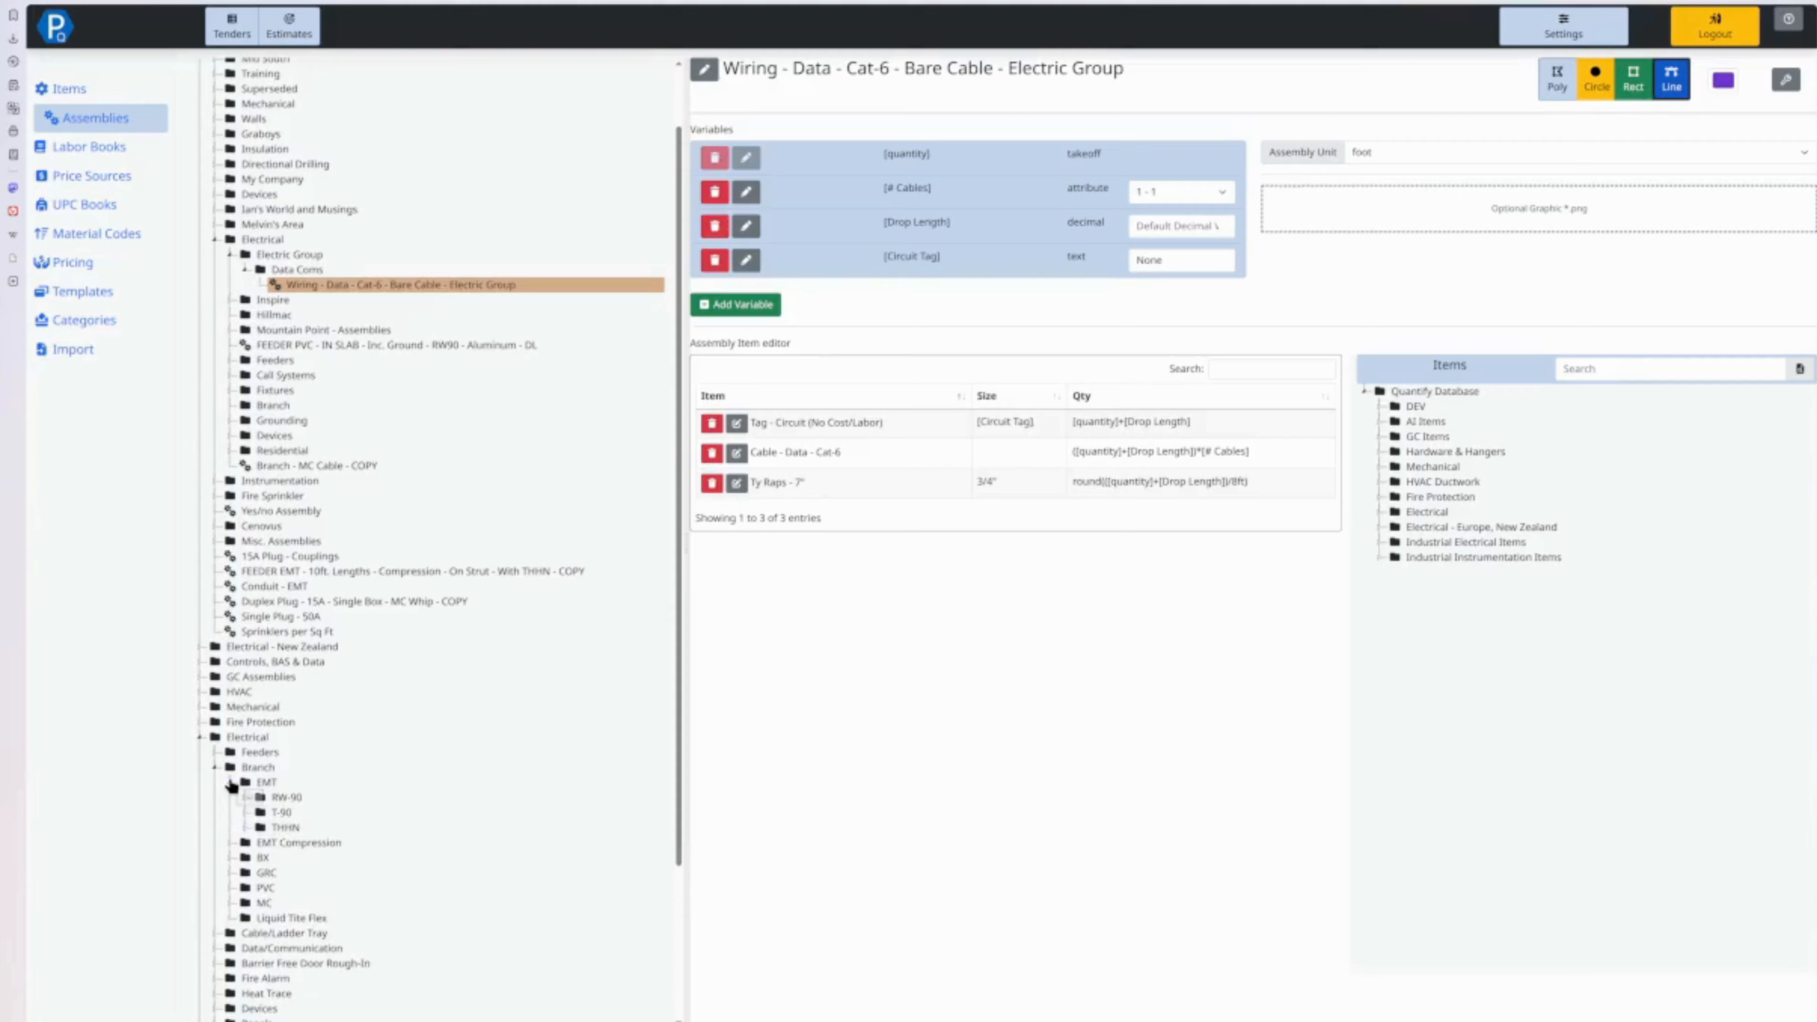
{"action": "right_click", "coordinate": [247, 783]}
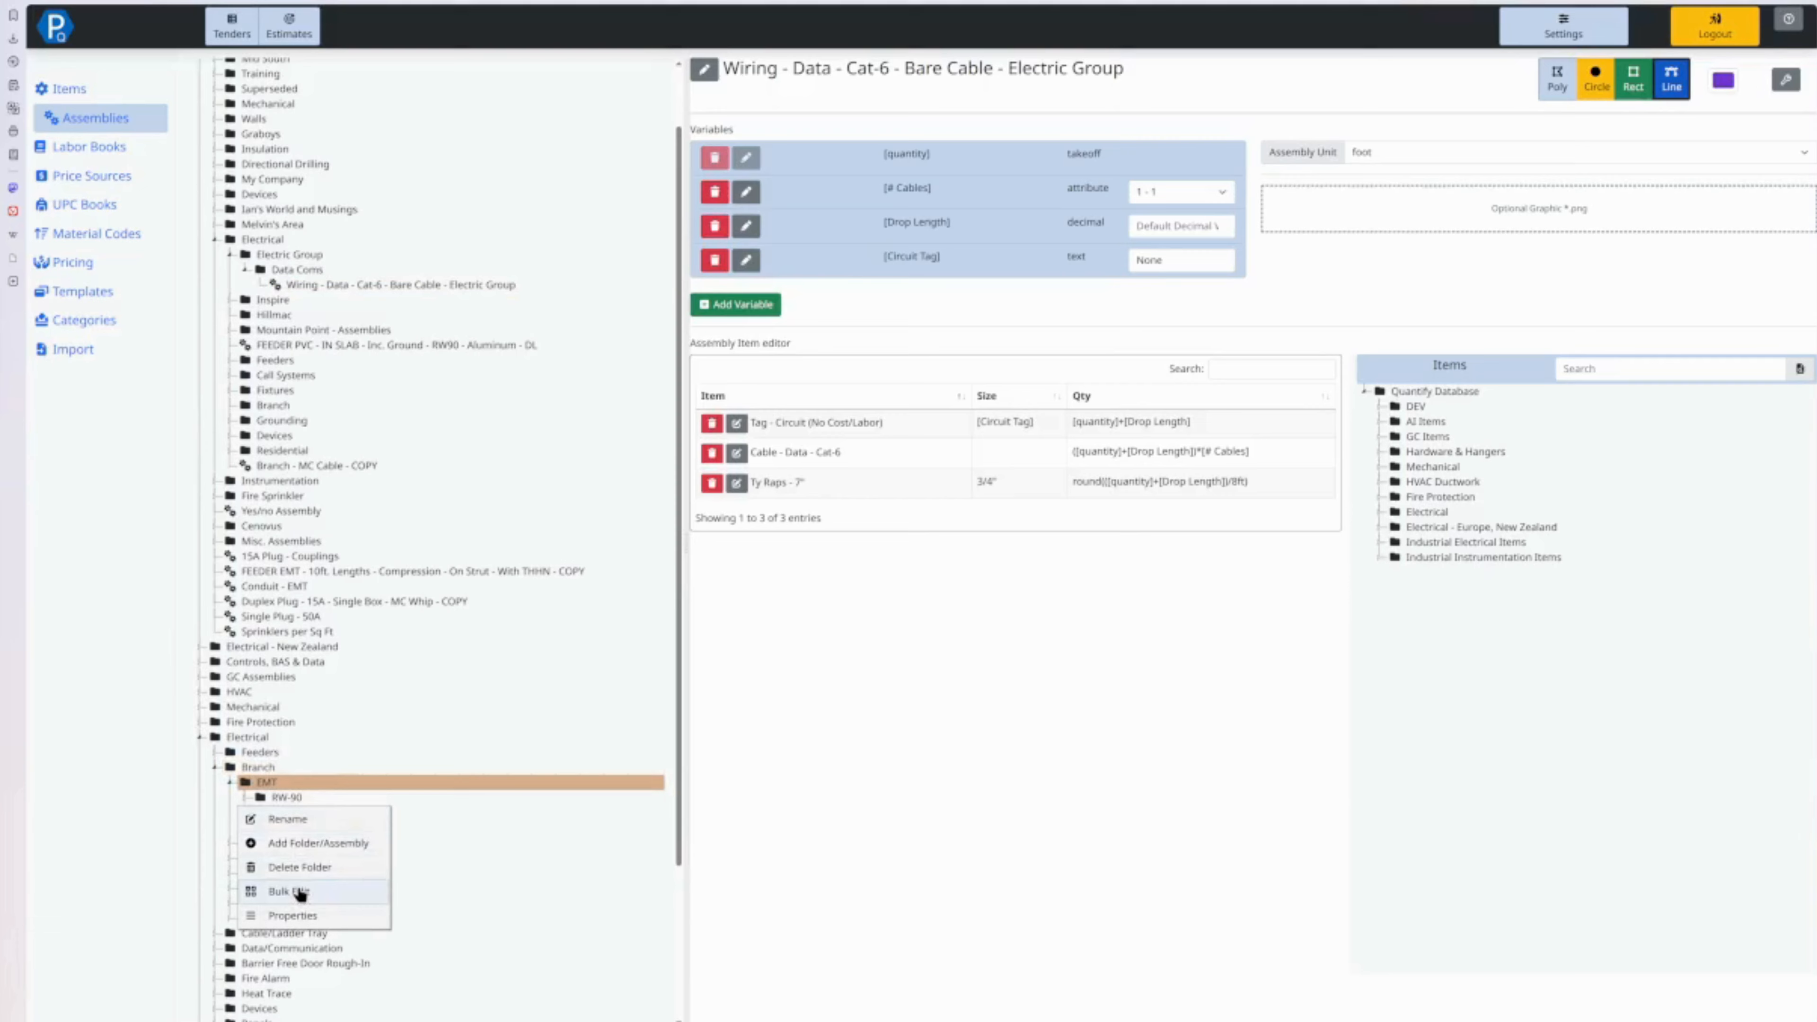
{"action": "left_click", "coordinate": [287, 889]}
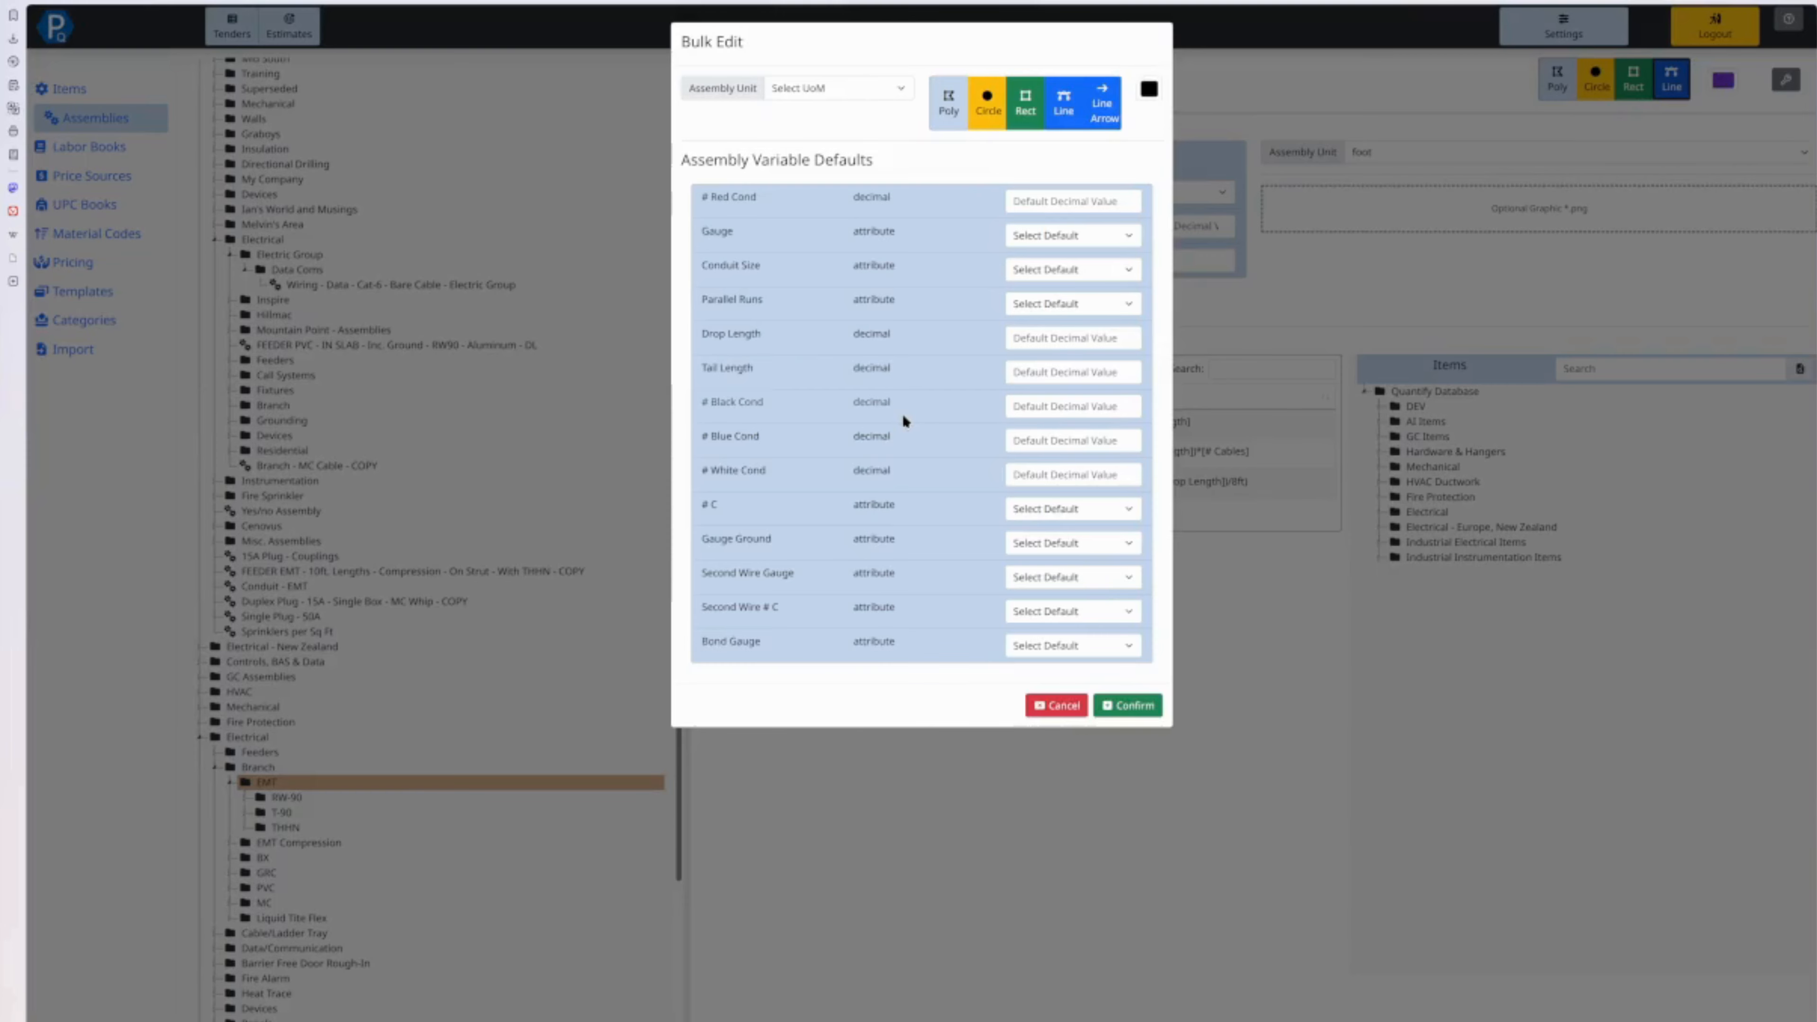
{"action": "left_click", "coordinate": [1057, 705]}
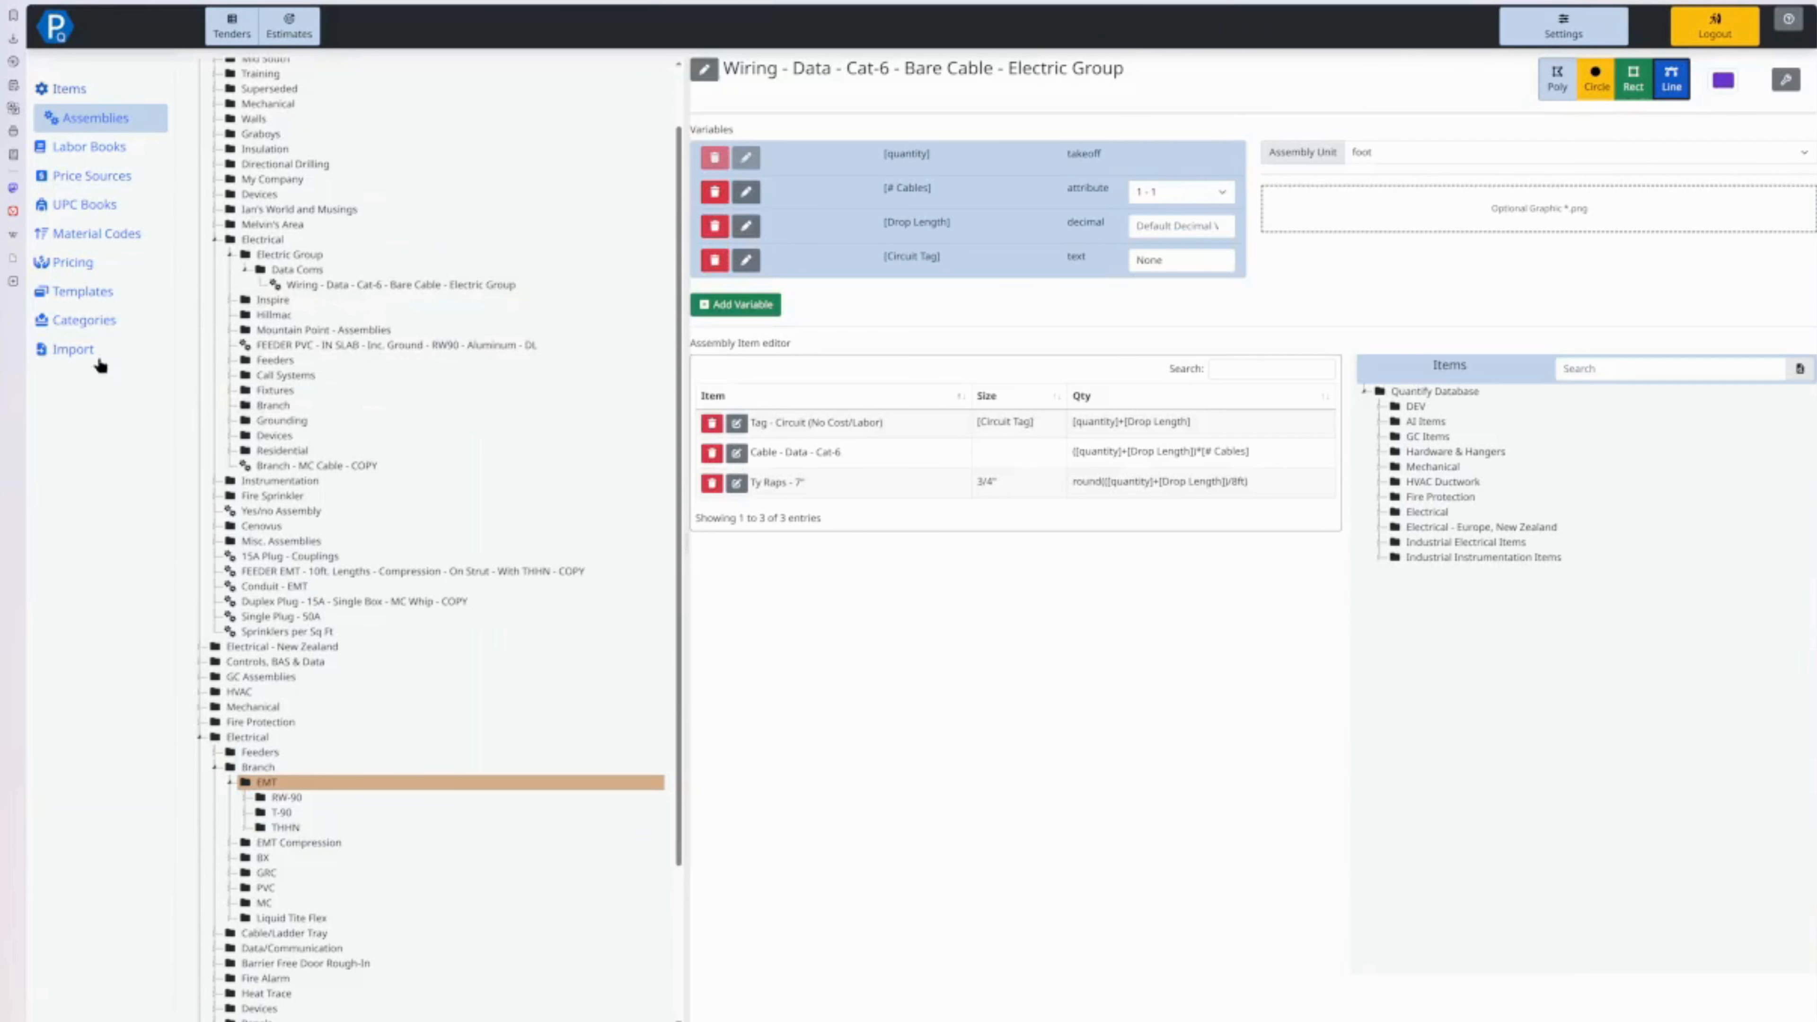
Check which assemblies and estimates reference the Electric Strike item in the Electrical > Barrier Free Door items folder.
{"action": "left_click", "coordinate": [59, 91]}
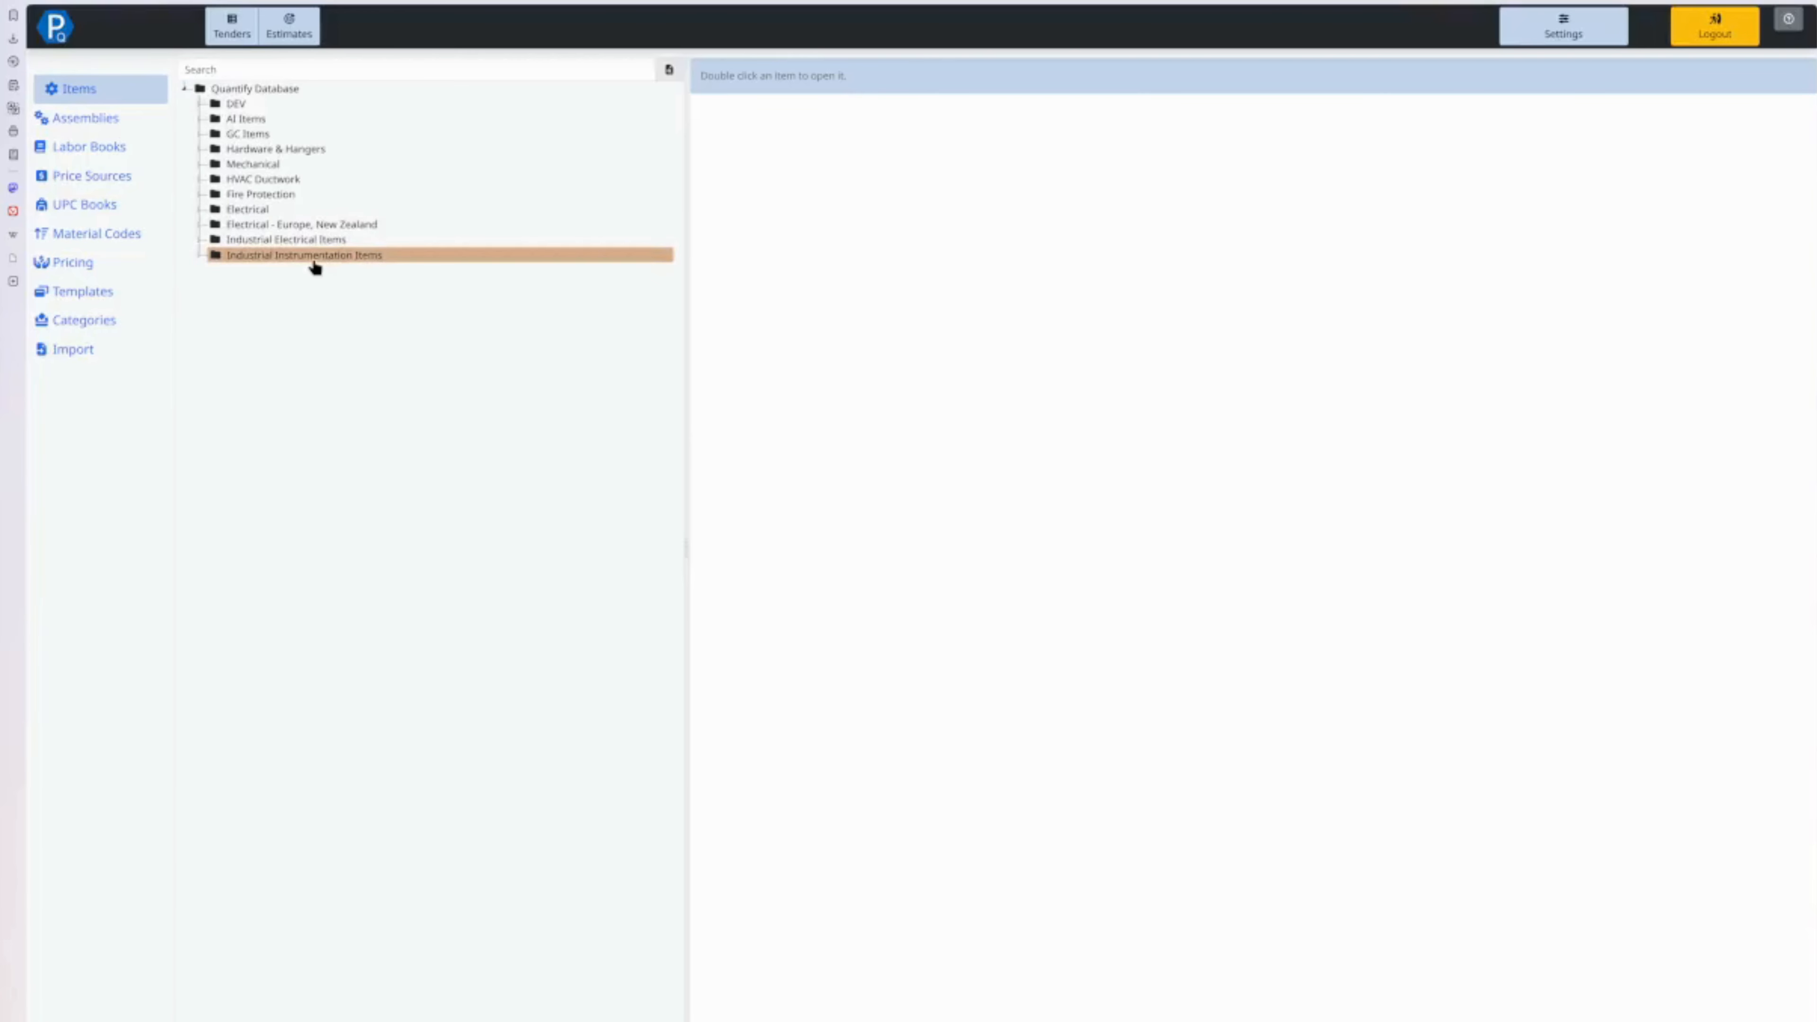
{"action": "left_click", "coordinate": [200, 209]}
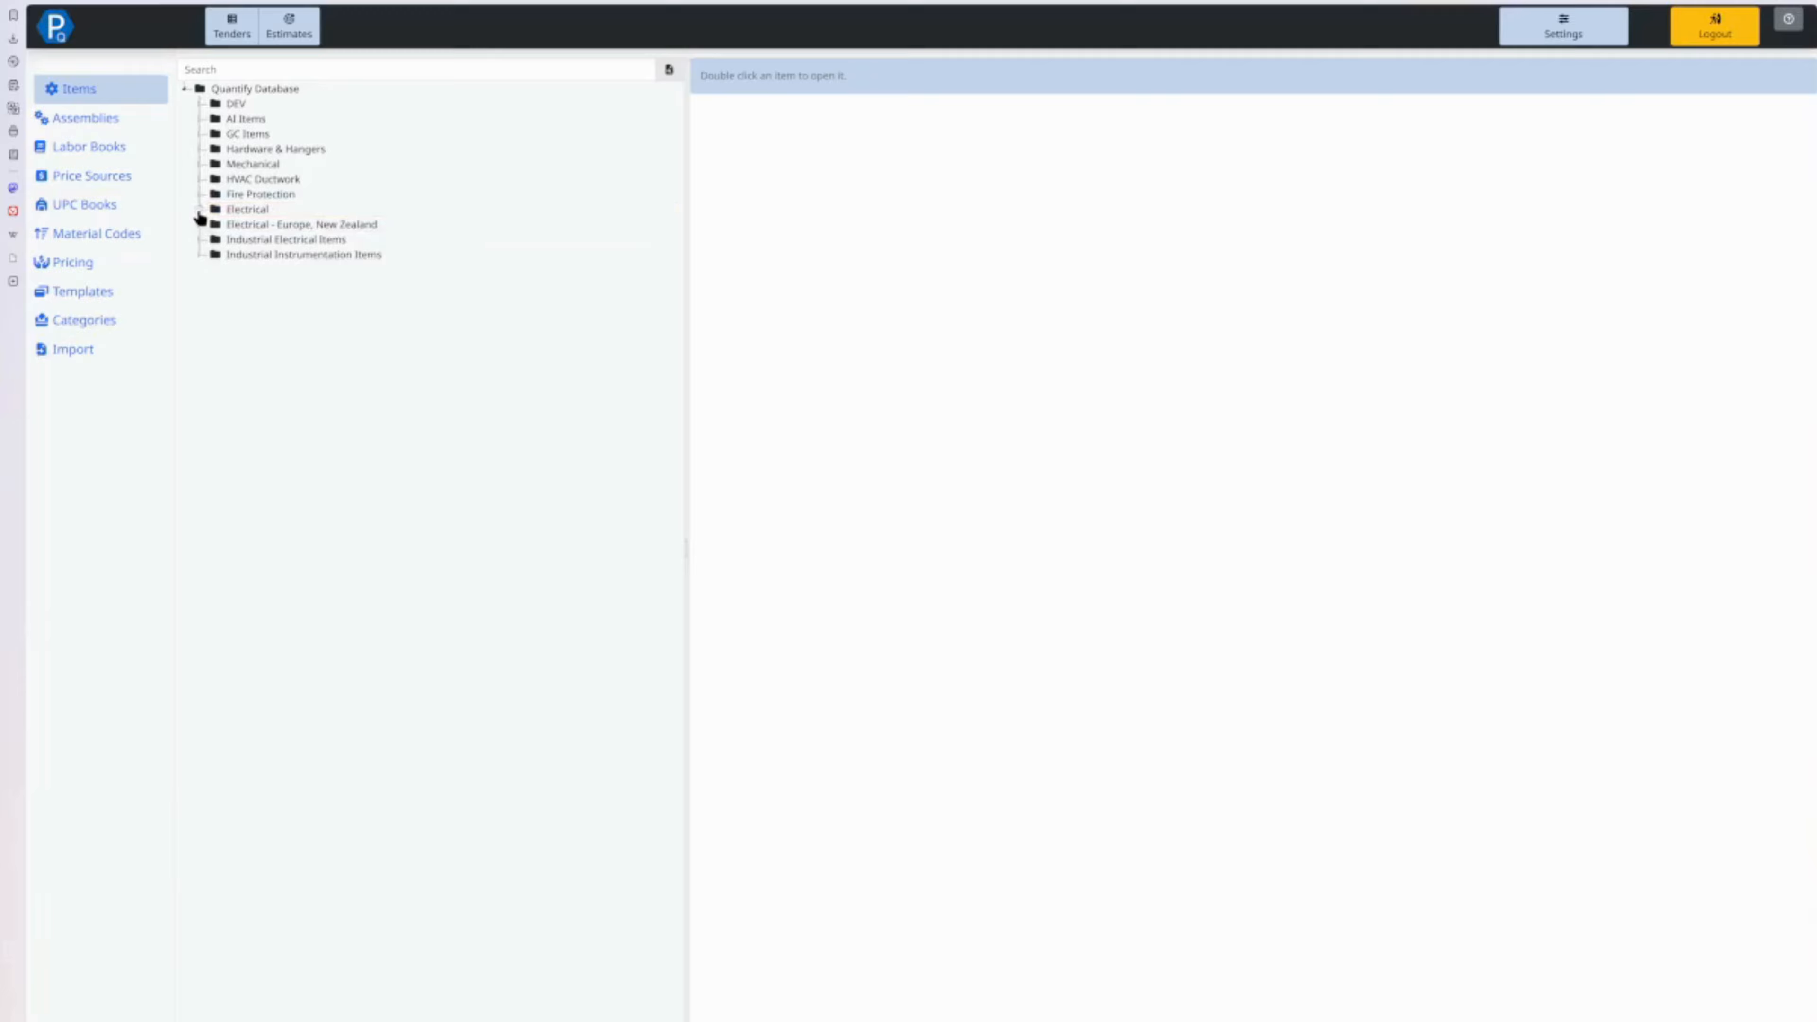
{"action": "left_click", "coordinate": [215, 224]}
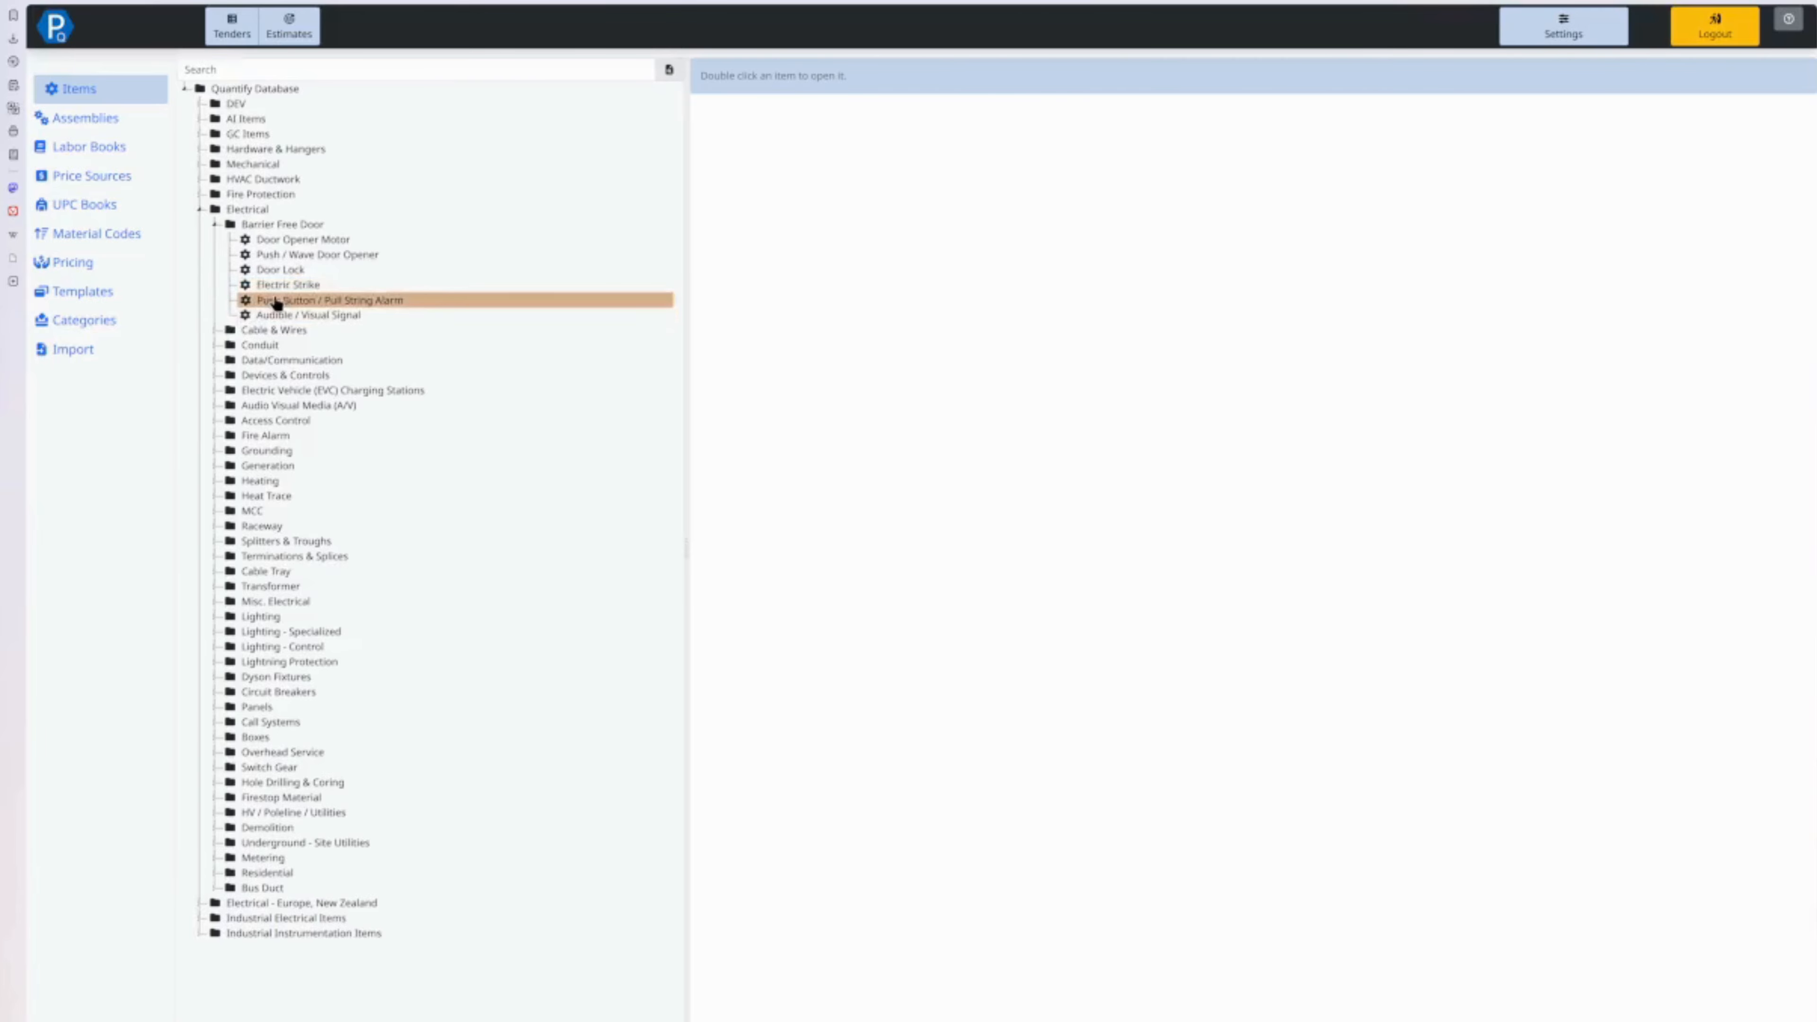
{"action": "right_click", "coordinate": [323, 312]}
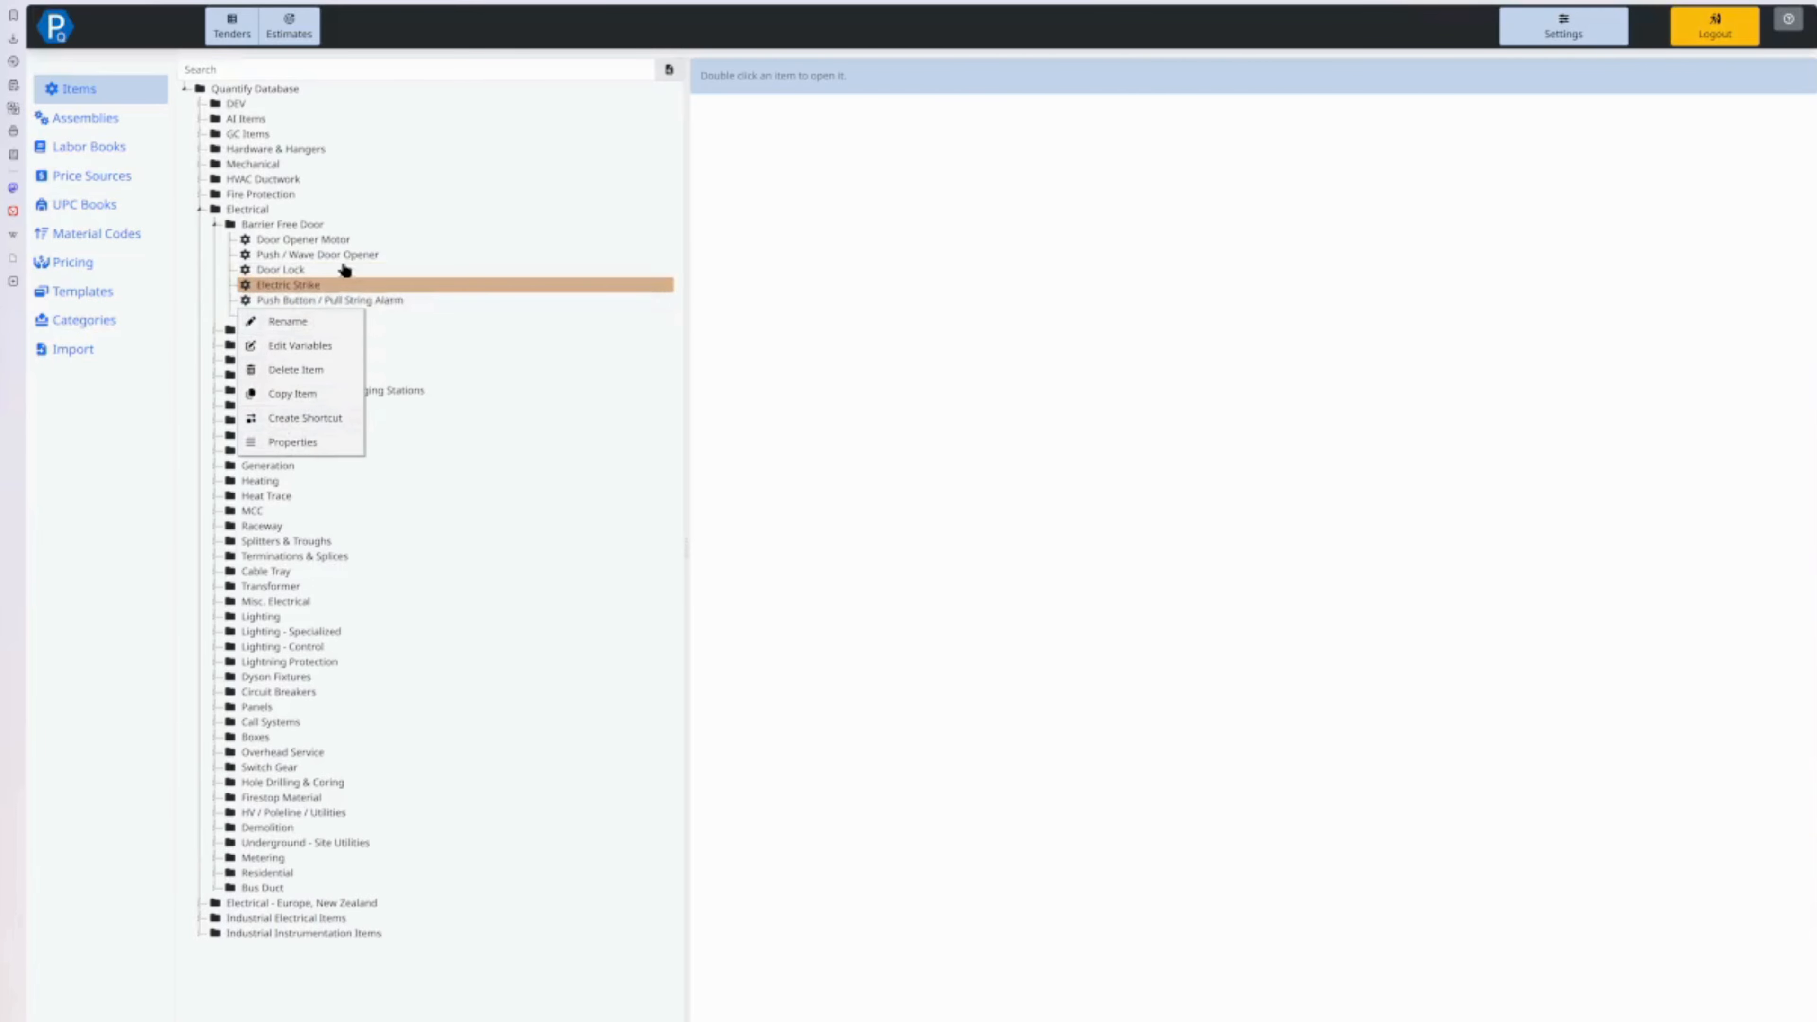
{"action": "left_click", "coordinate": [290, 444]}
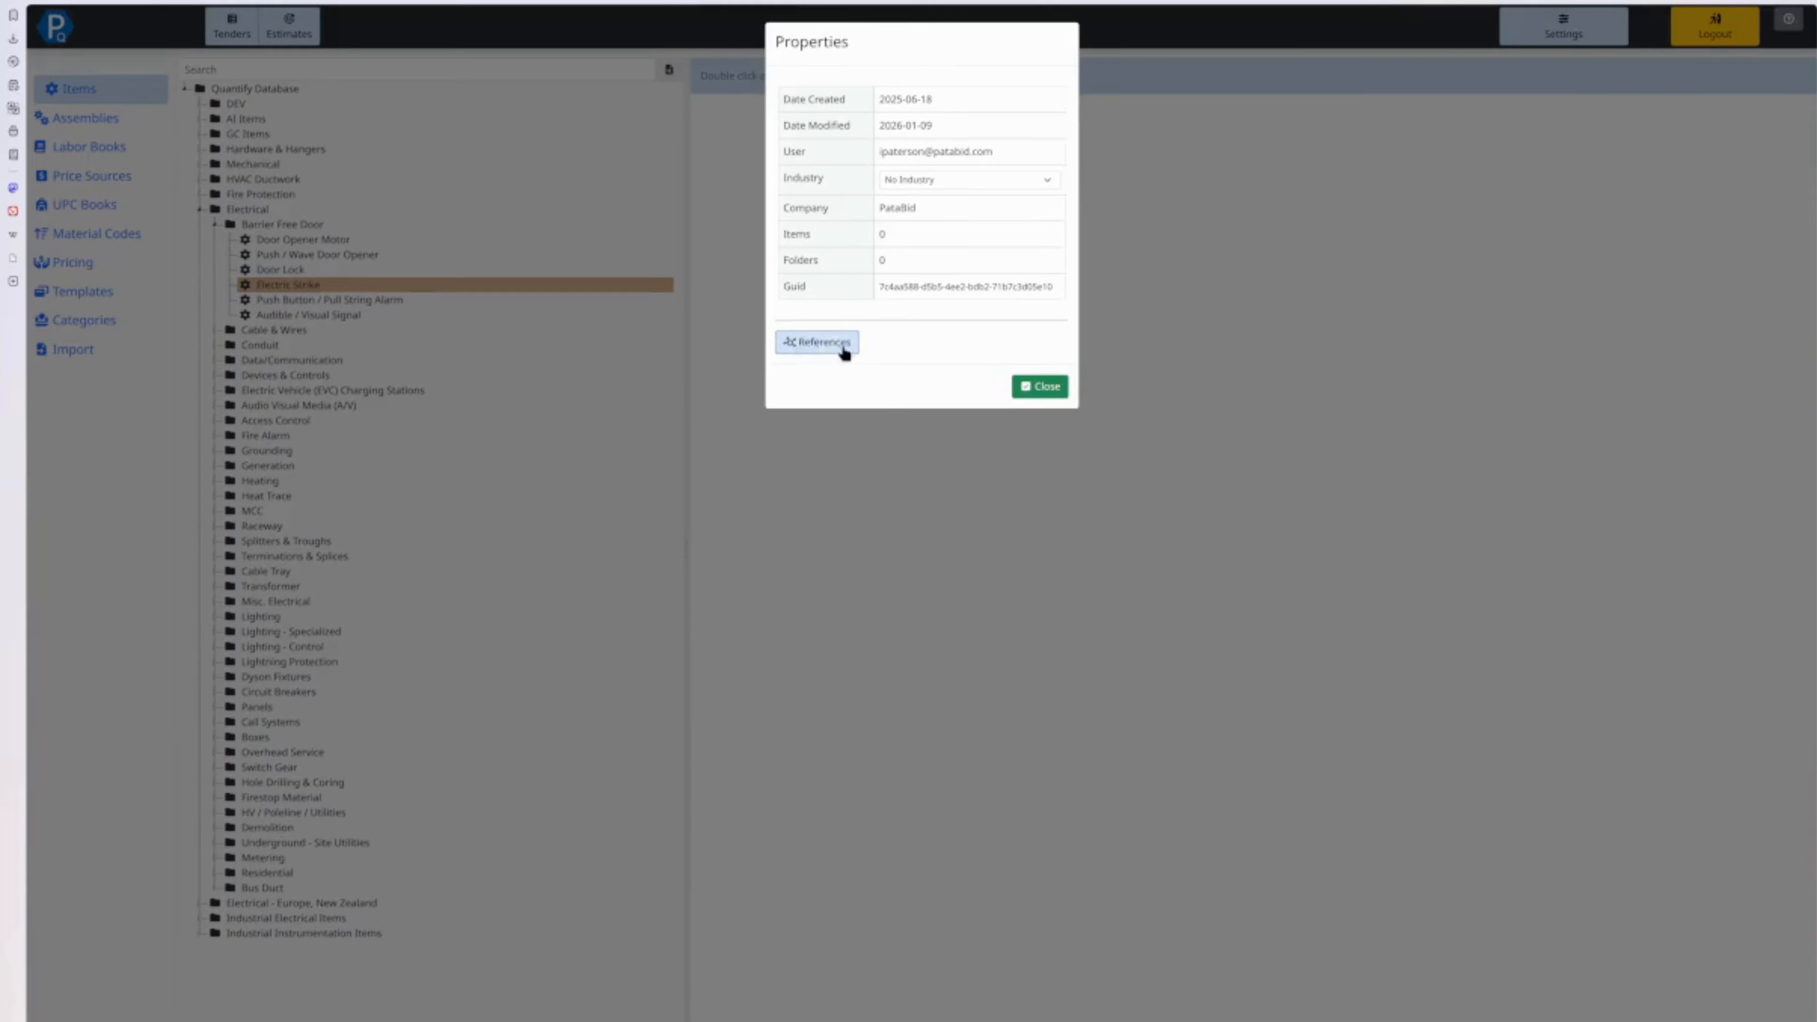
{"action": "left_click", "coordinate": [823, 343]}
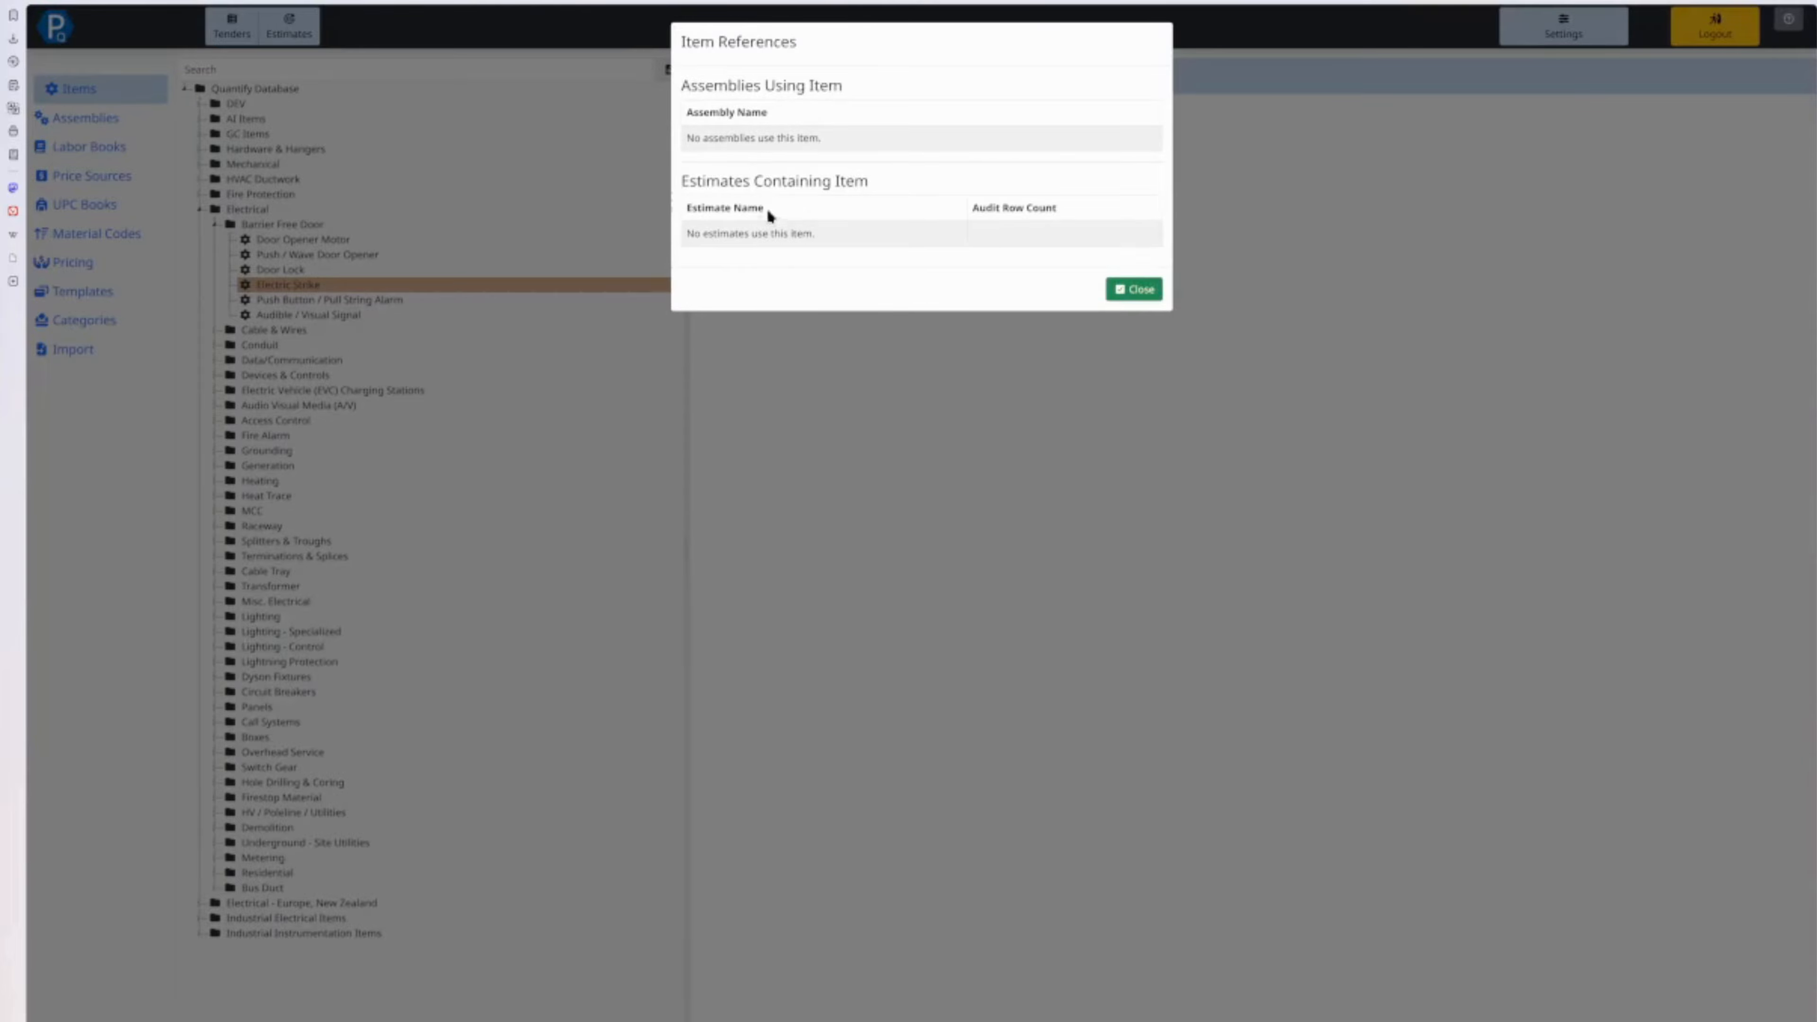
{"action": "left_click", "coordinate": [1128, 291]}
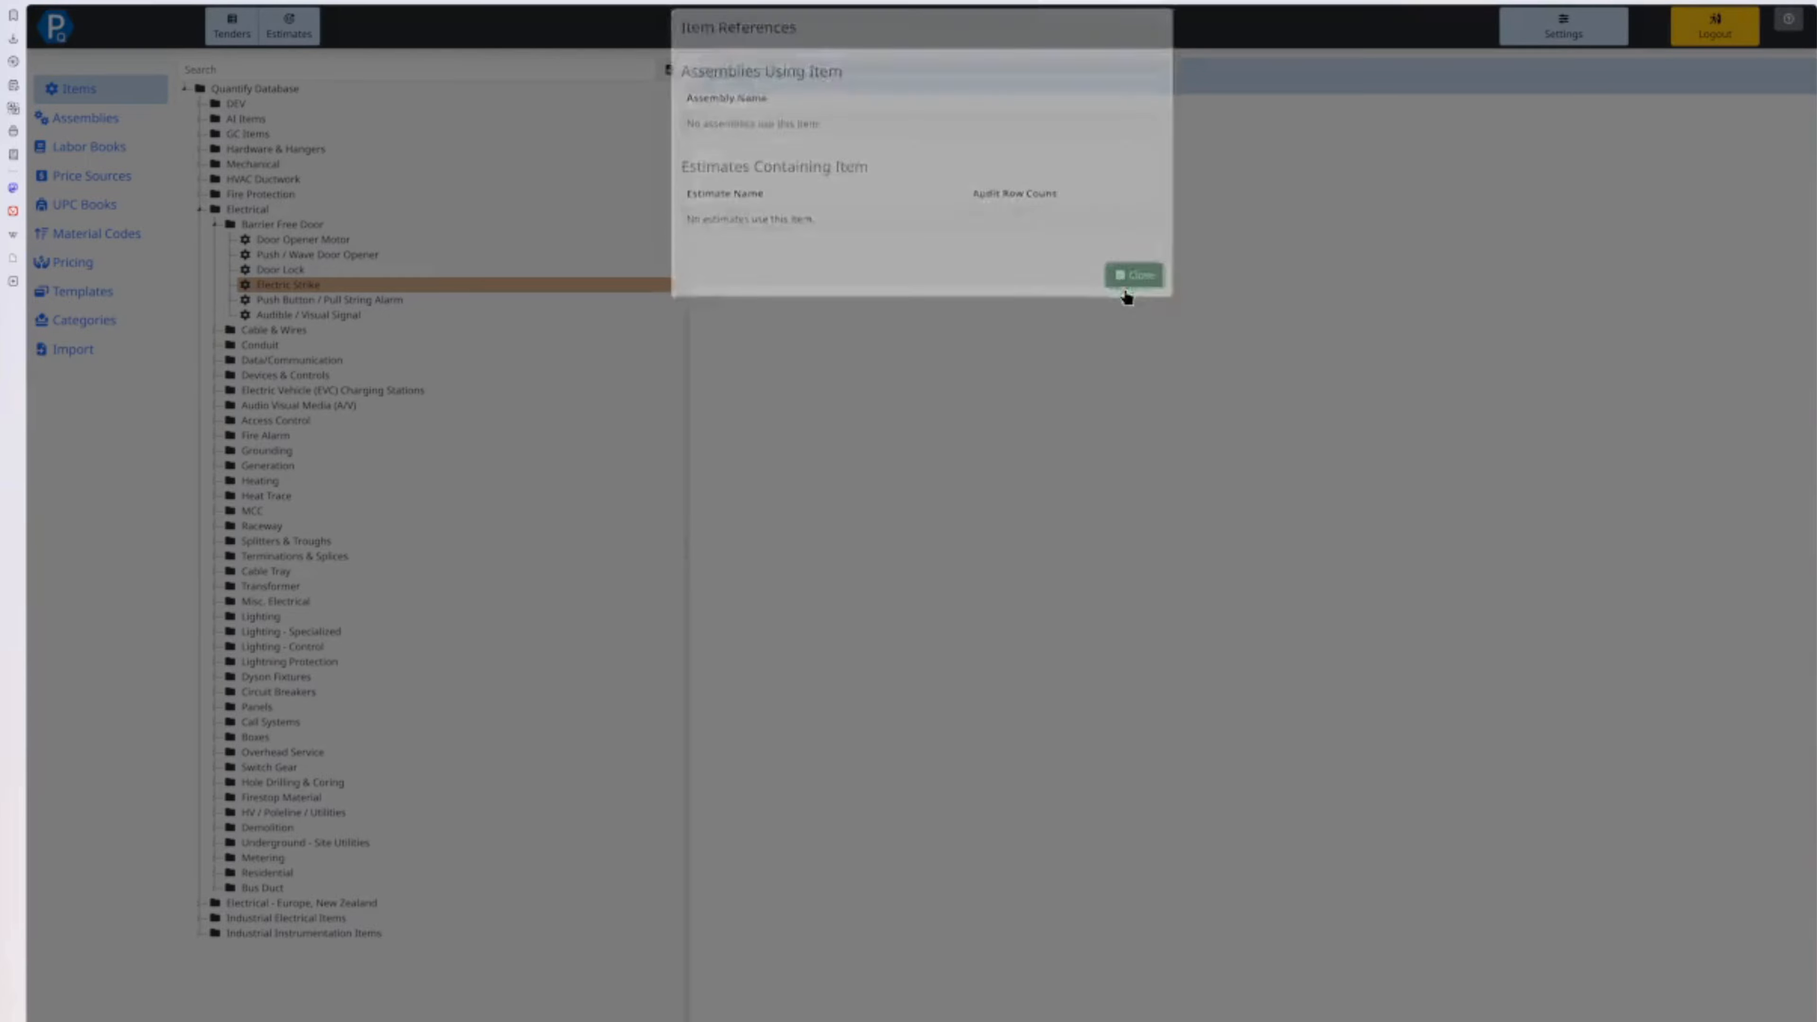
Review the assemblies and estimates that reference EMT - Conduit - Red Galvanized in the Electrical > Conduit > EMT items folder.
{"action": "left_click", "coordinate": [216, 346]}
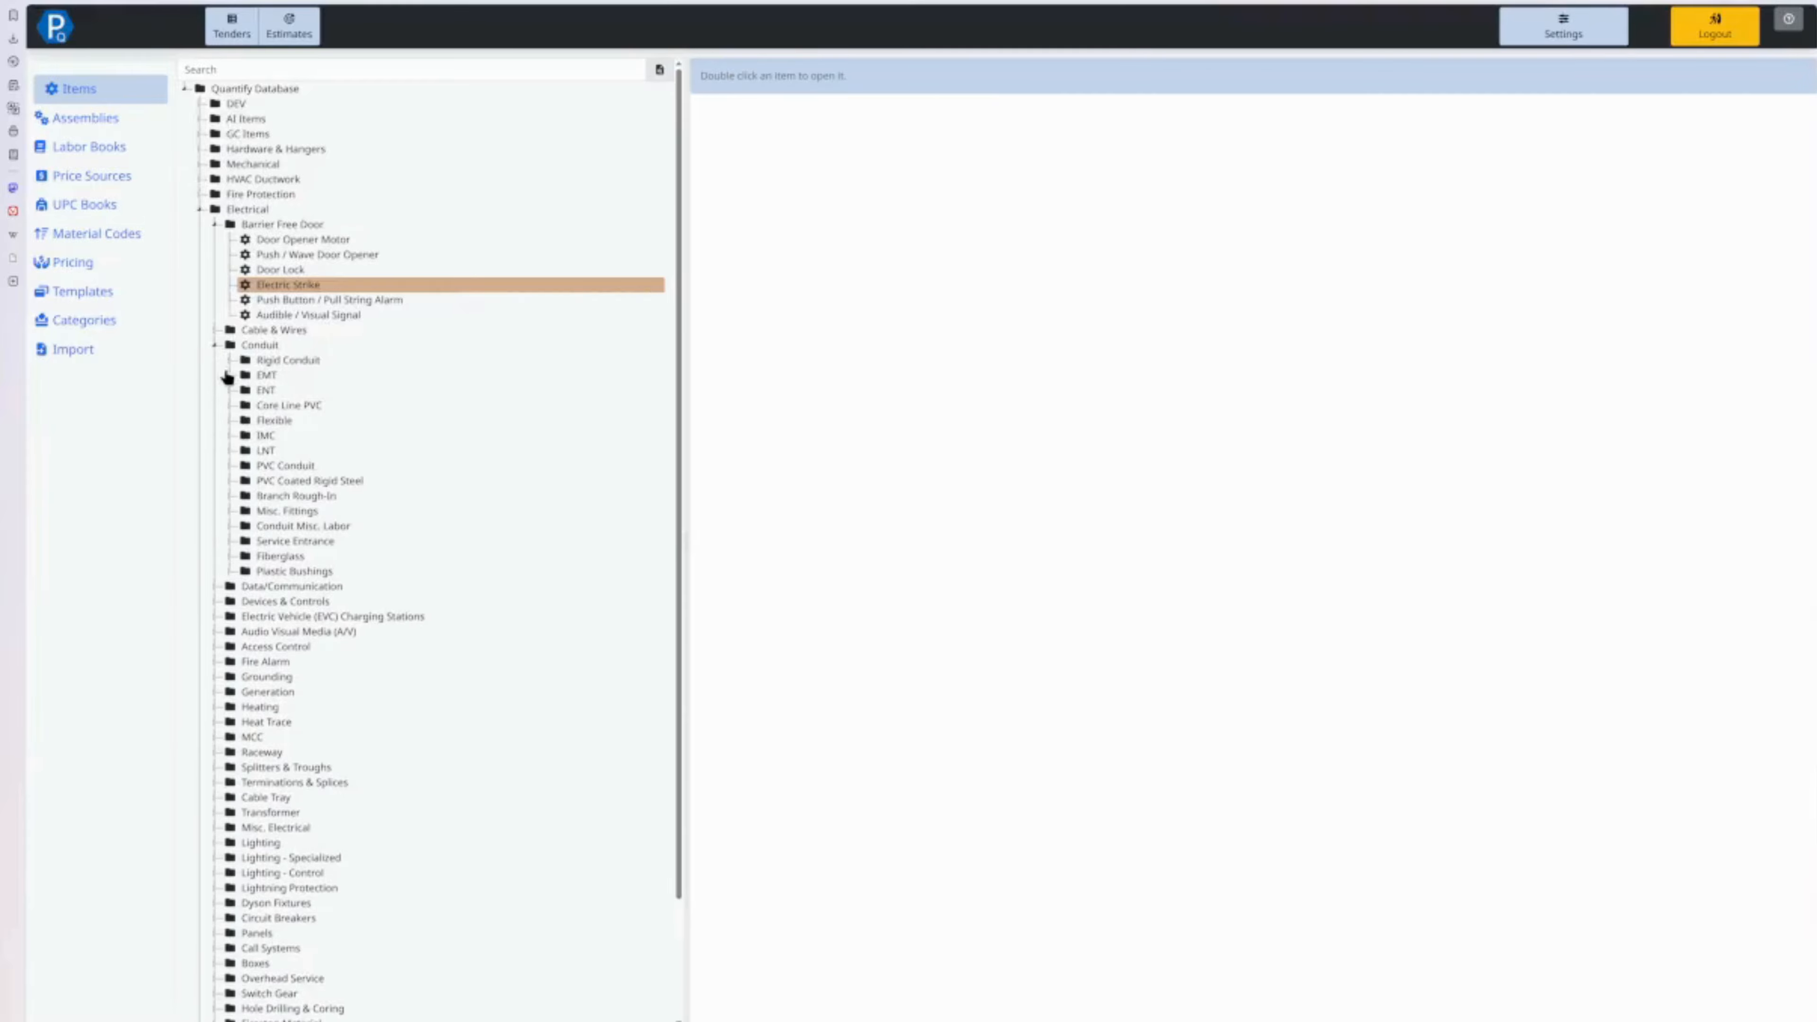
{"action": "left_click", "coordinate": [229, 375]}
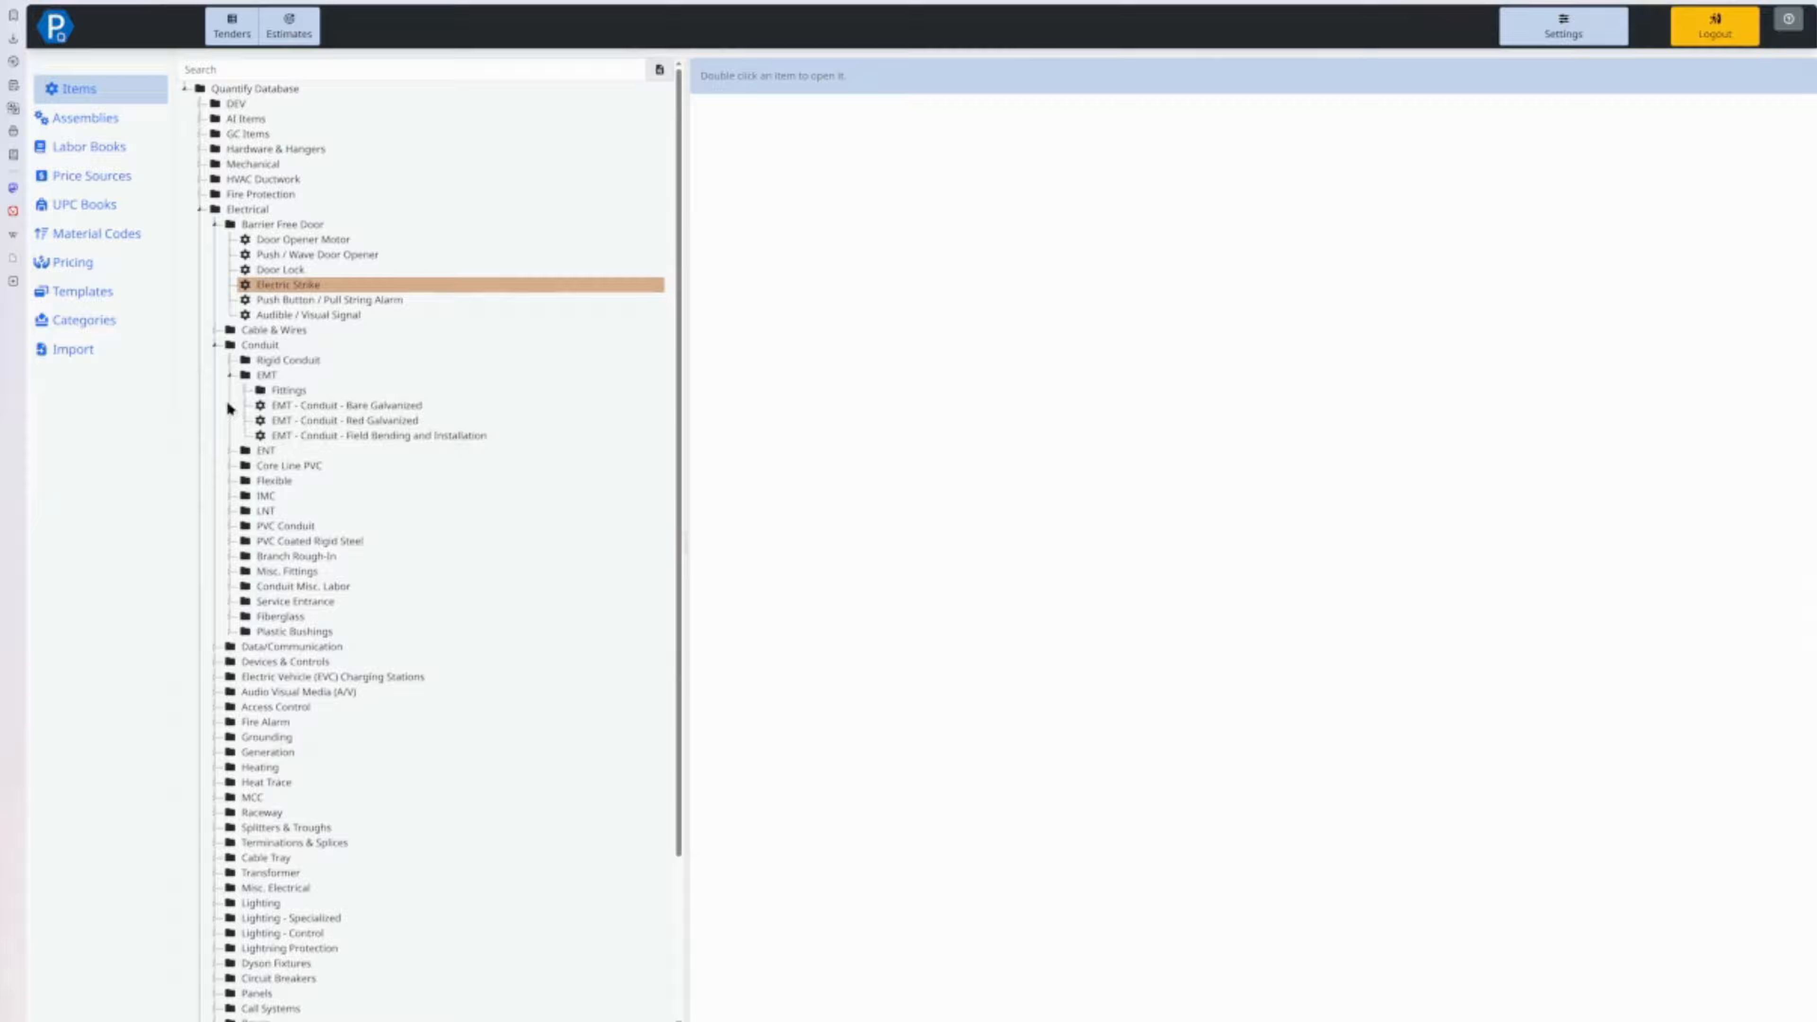
{"action": "right_click", "coordinate": [358, 421]}
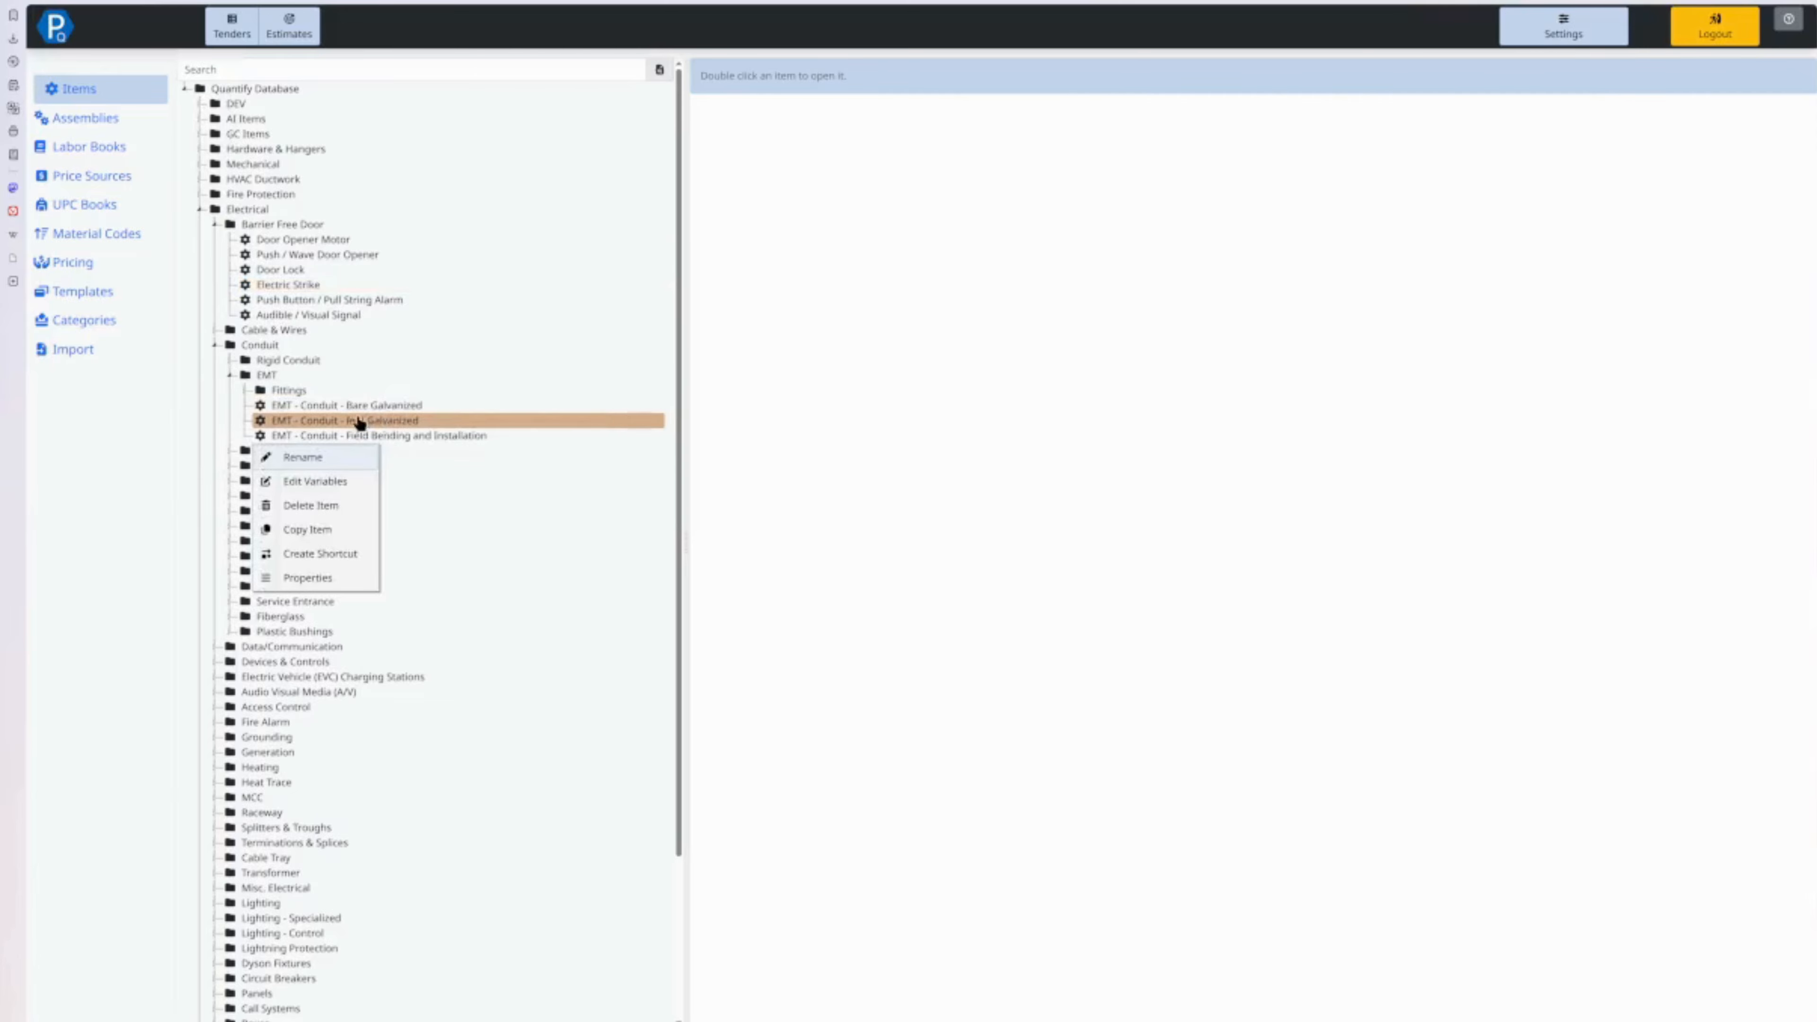
{"action": "left_click", "coordinate": [308, 578]}
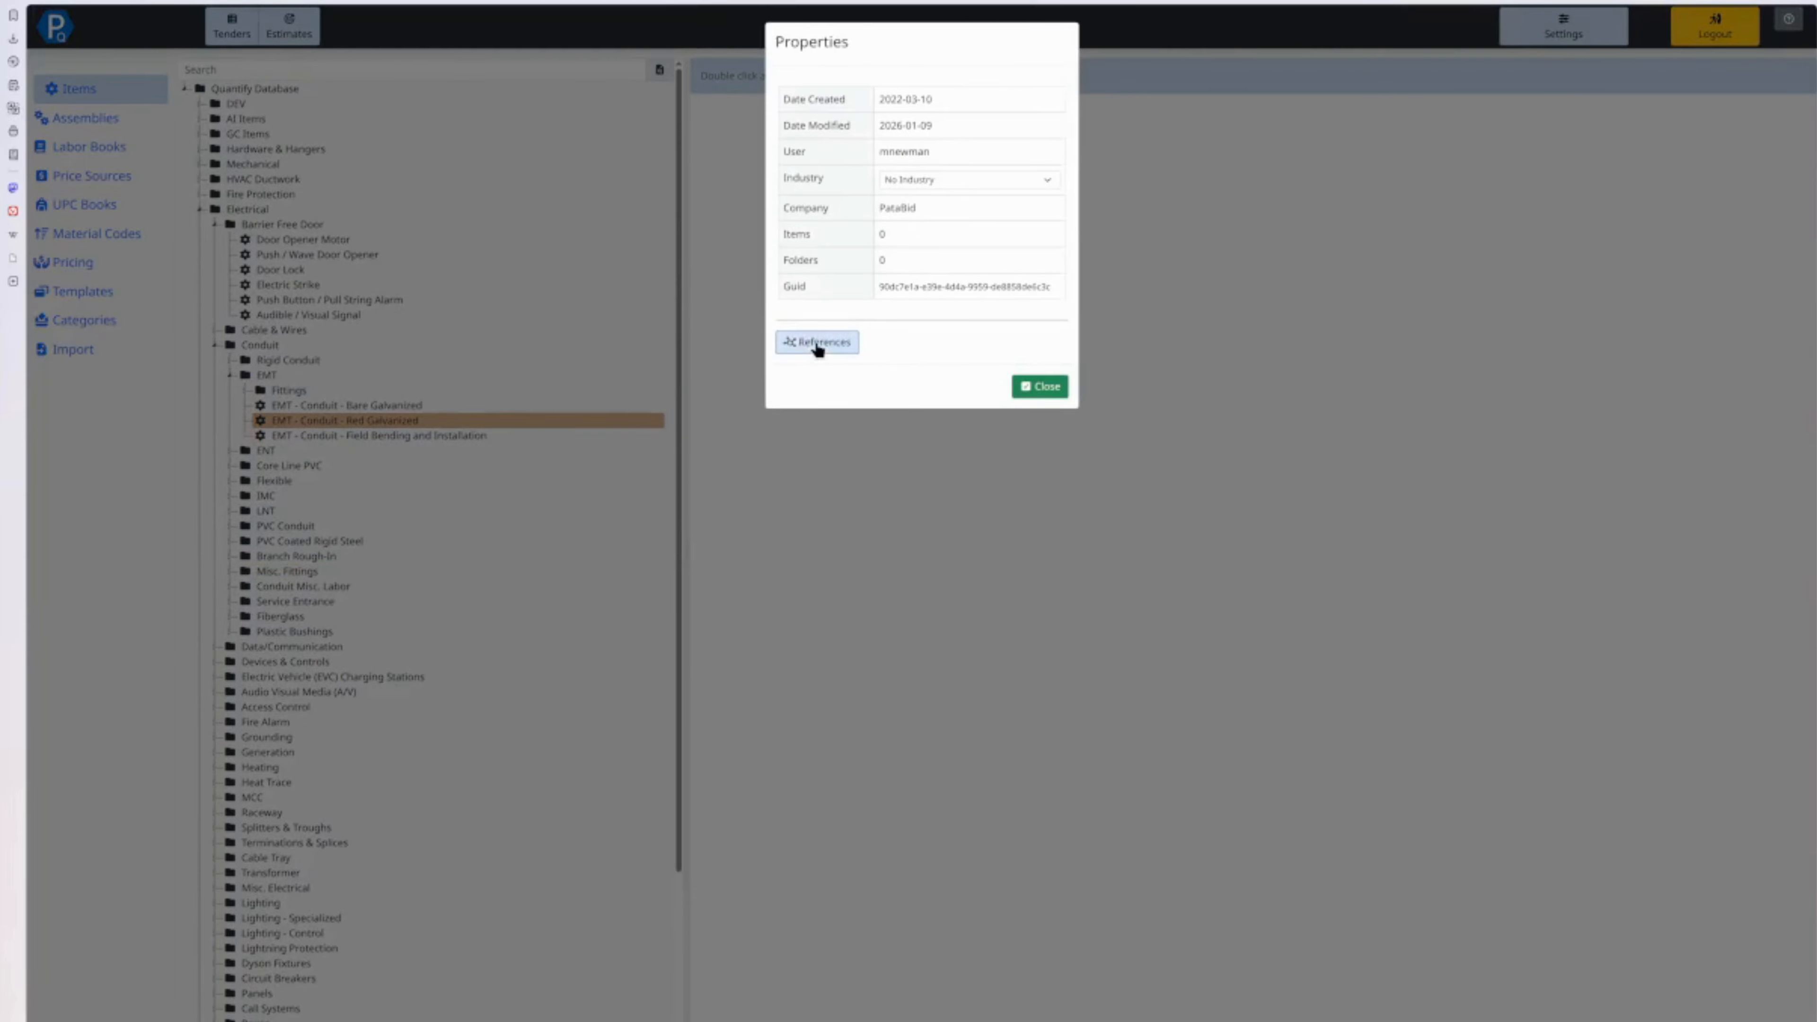
{"action": "left_click", "coordinate": [818, 343]}
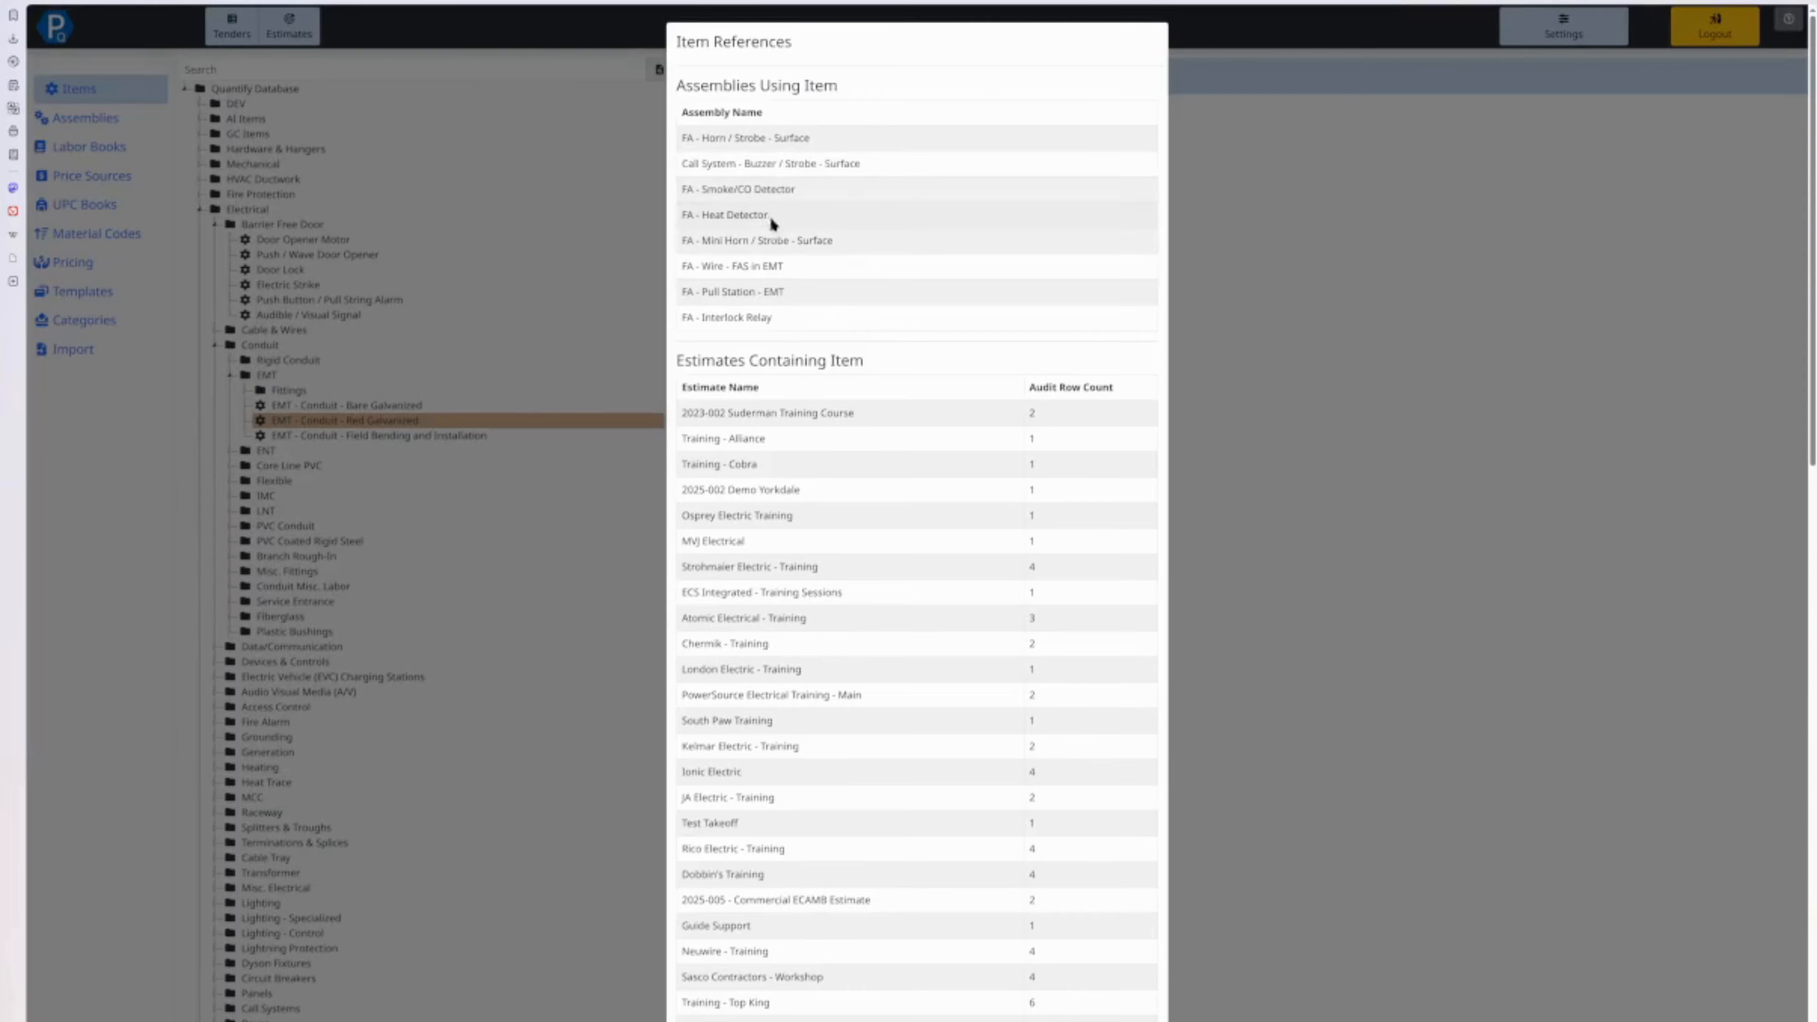
{"action": "scroll", "coordinate": [791, 286], "scroll_direction": "down", "scroll_amount": 7}
{"action": "scroll", "coordinate": [814, 308], "scroll_direction": "down", "scroll_amount": 10}
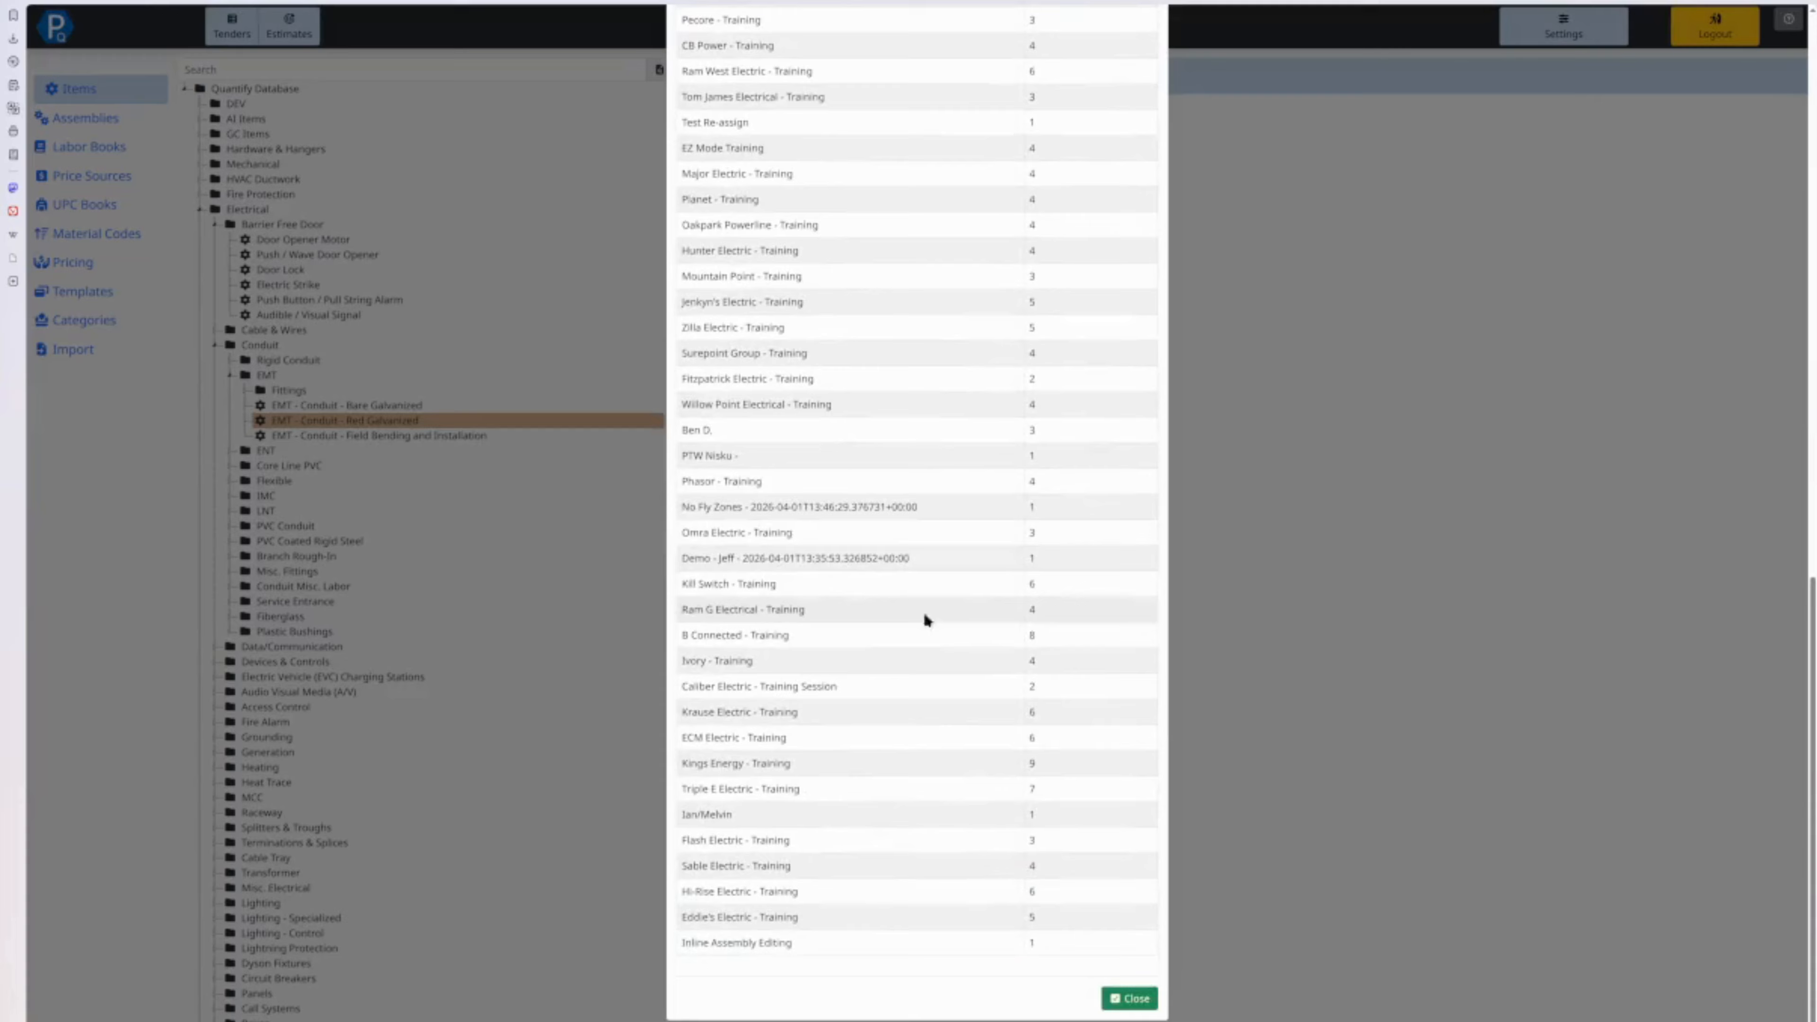
{"action": "scroll", "coordinate": [1021, 759], "scroll_direction": "up", "scroll_amount": 9}
{"action": "scroll", "coordinate": [1044, 429], "scroll_direction": "up", "scroll_amount": 8}
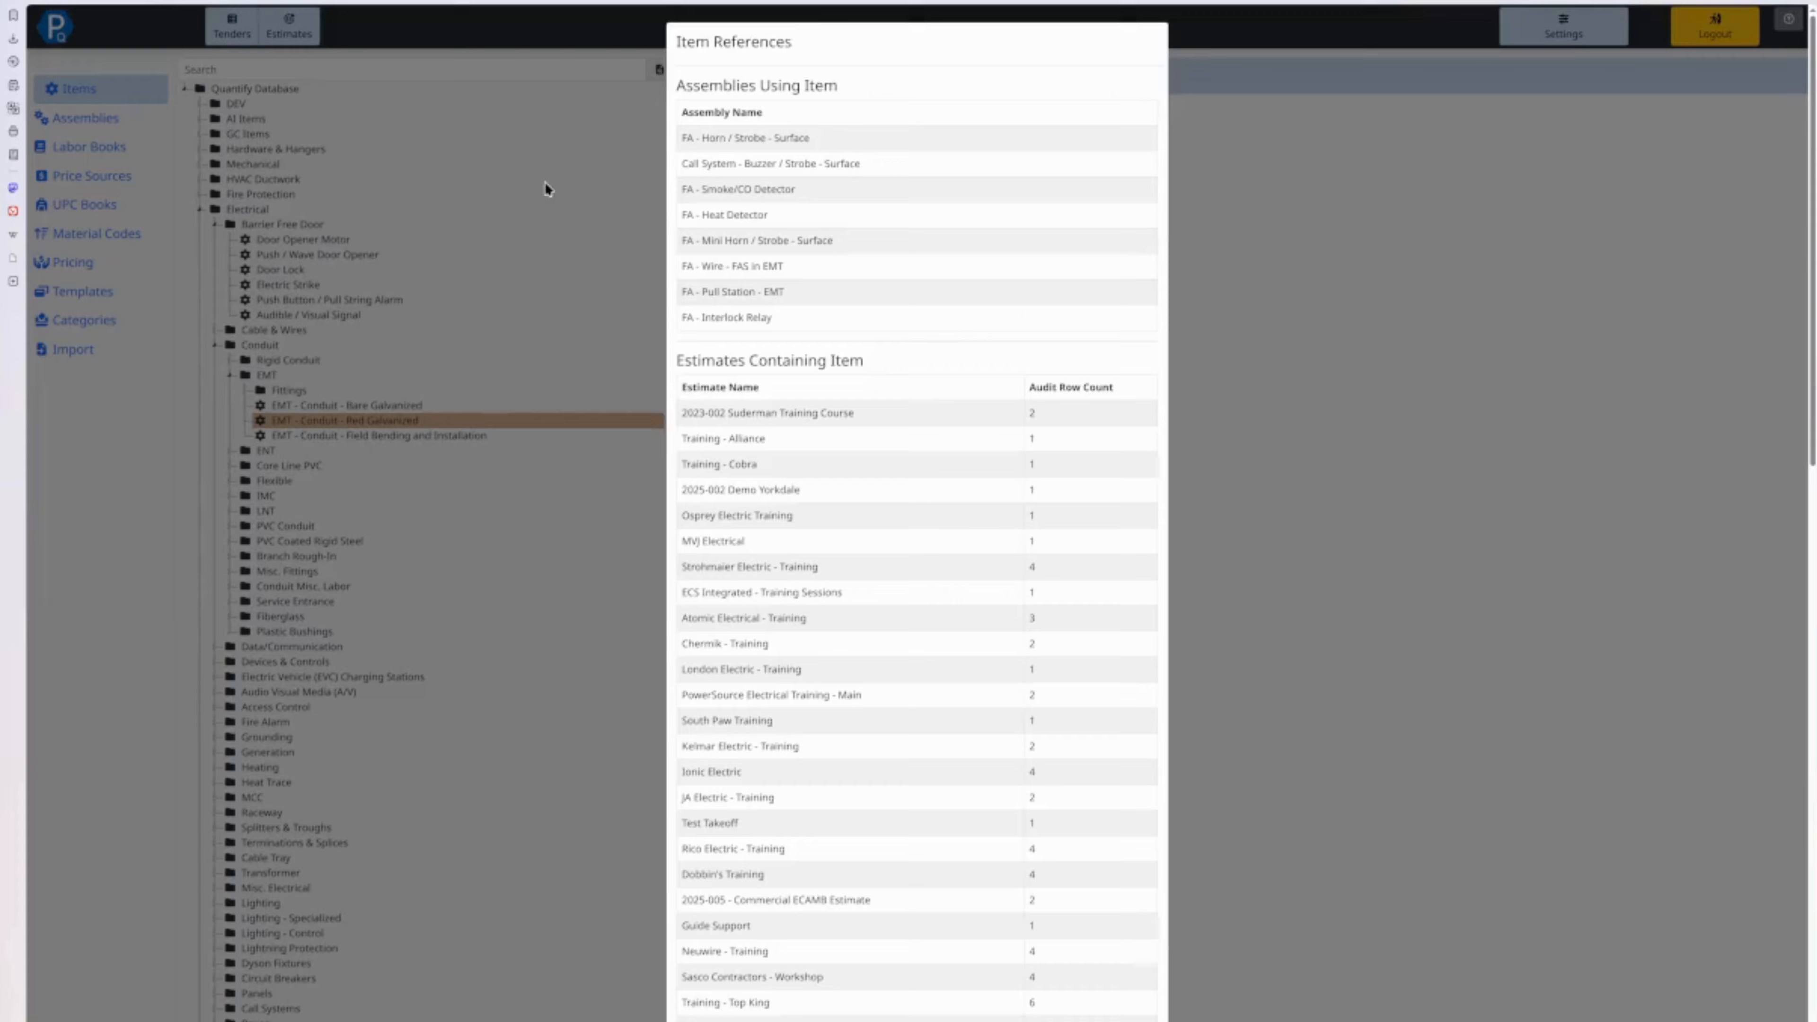
{"action": "left_click", "coordinate": [492, 266]}
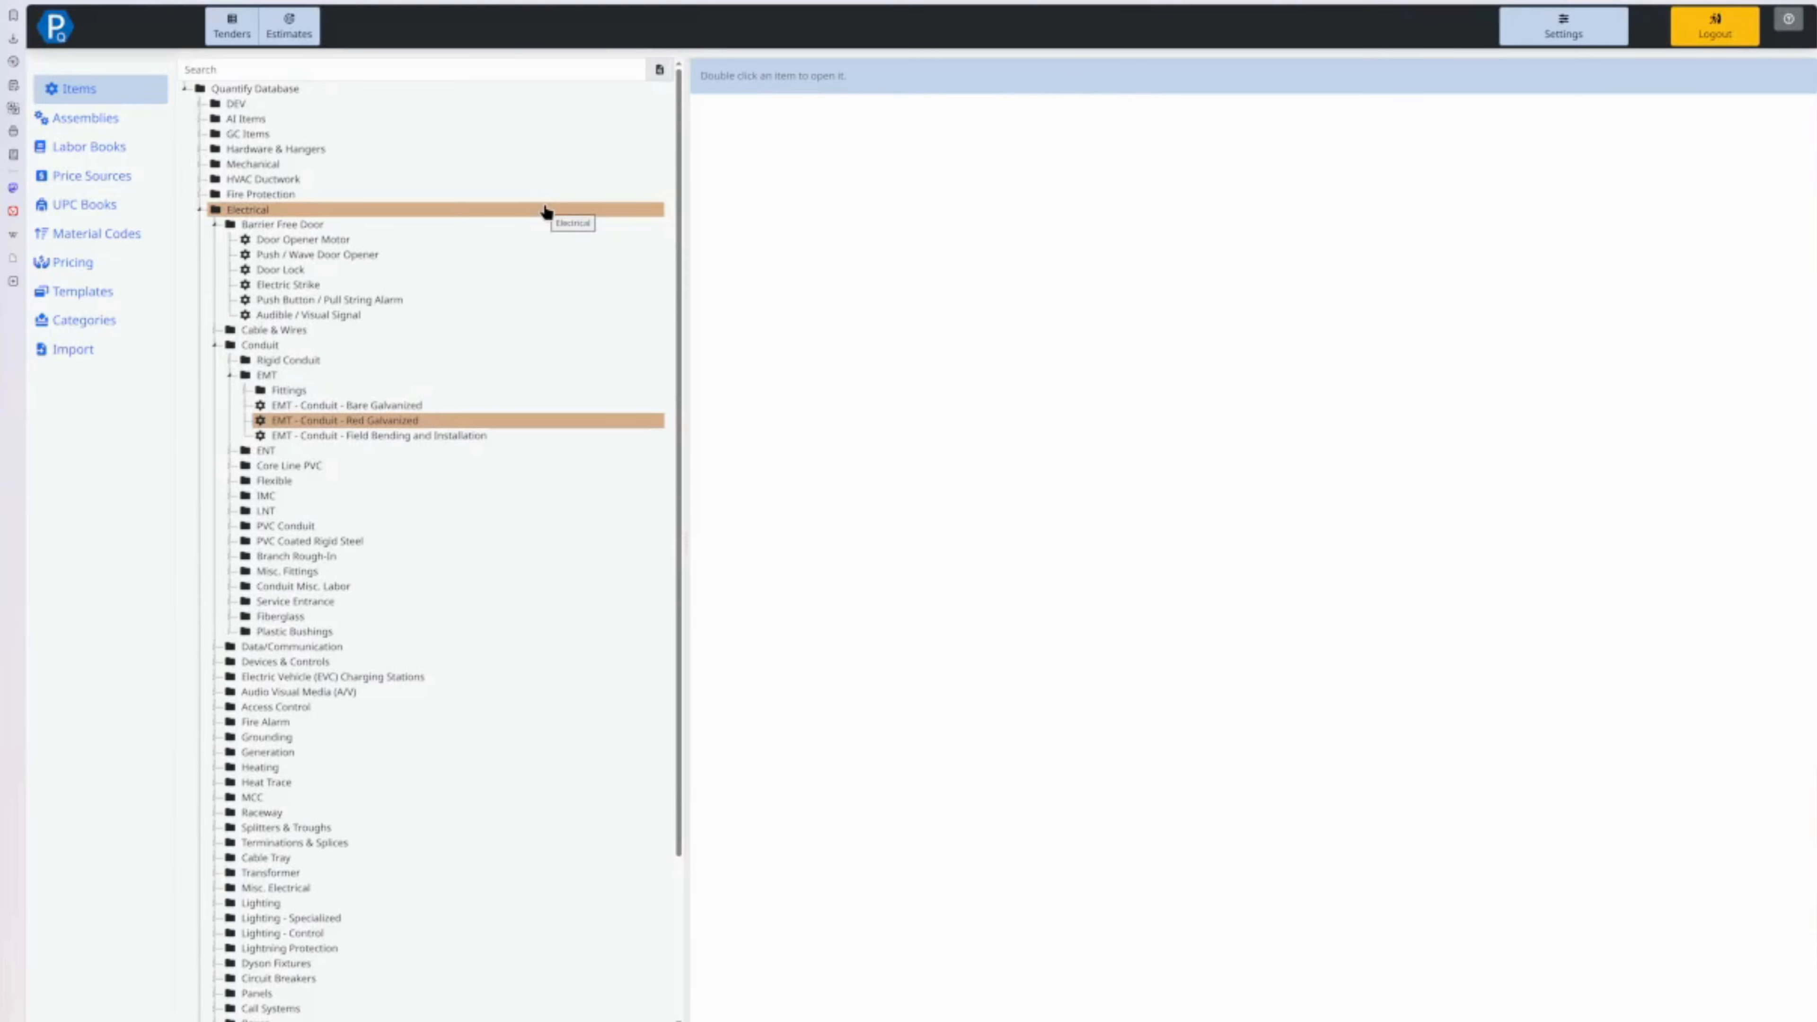